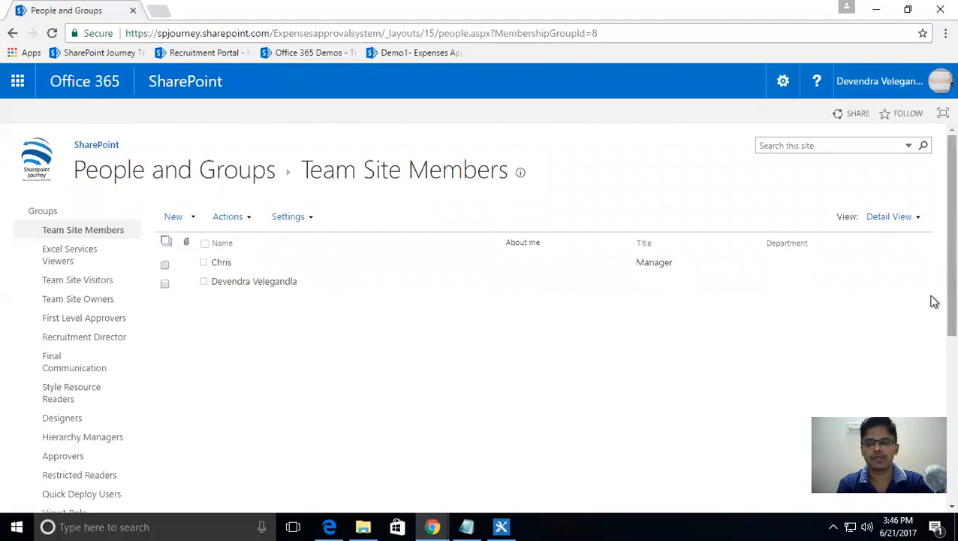
Look through the members of the Finance group and the Manager group of the site.
scroll(933, 345, "down", 2)
scroll(933, 389, "down", 1)
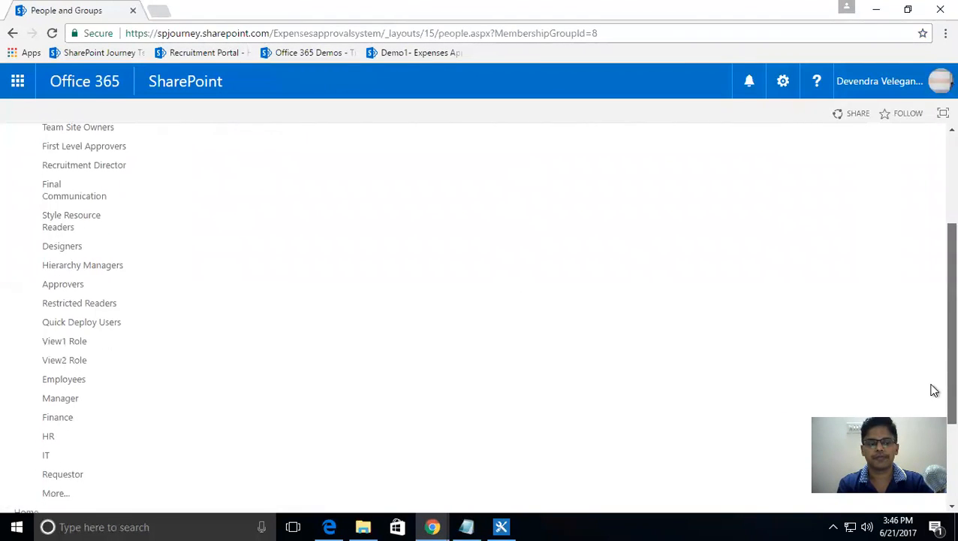
left_click(62, 419)
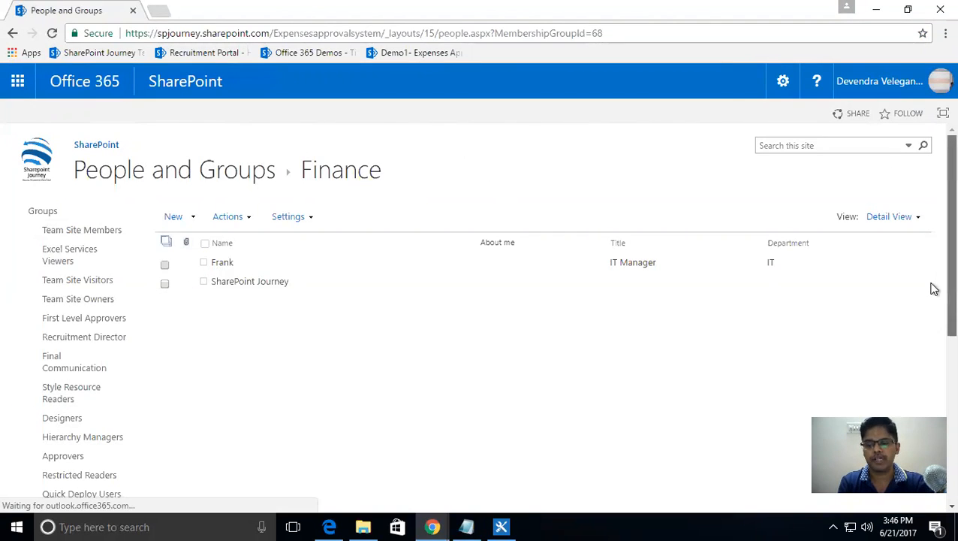
scroll(931, 293, "down", 3)
scroll(934, 334, "down", 1)
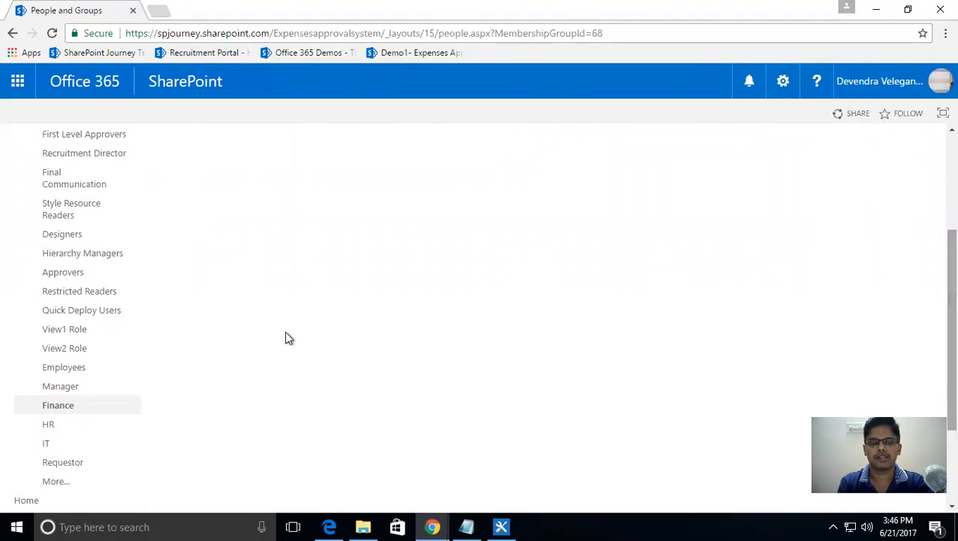
left_click(72, 387)
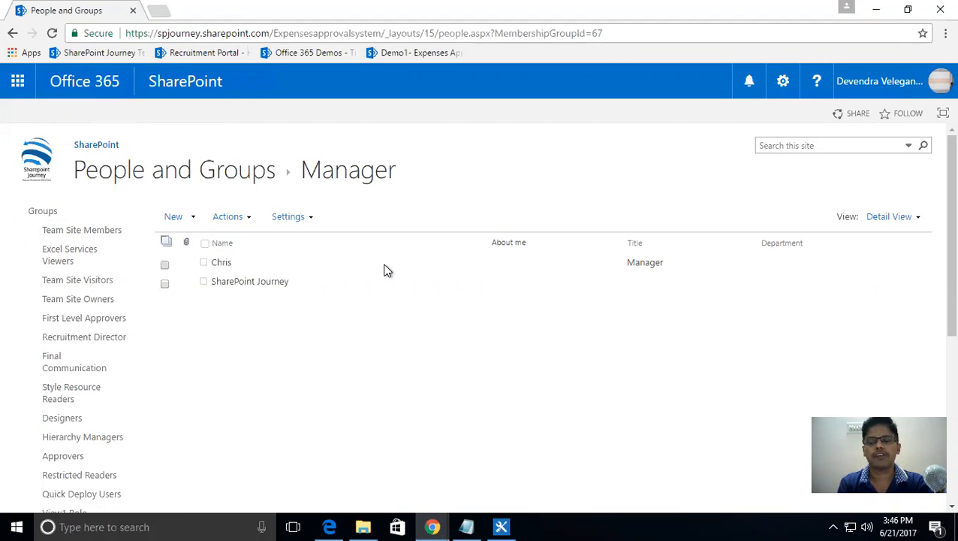
Open the Expenses list from the site's home page and look across its columns through Expenses Approval WF.
left_click(43, 165)
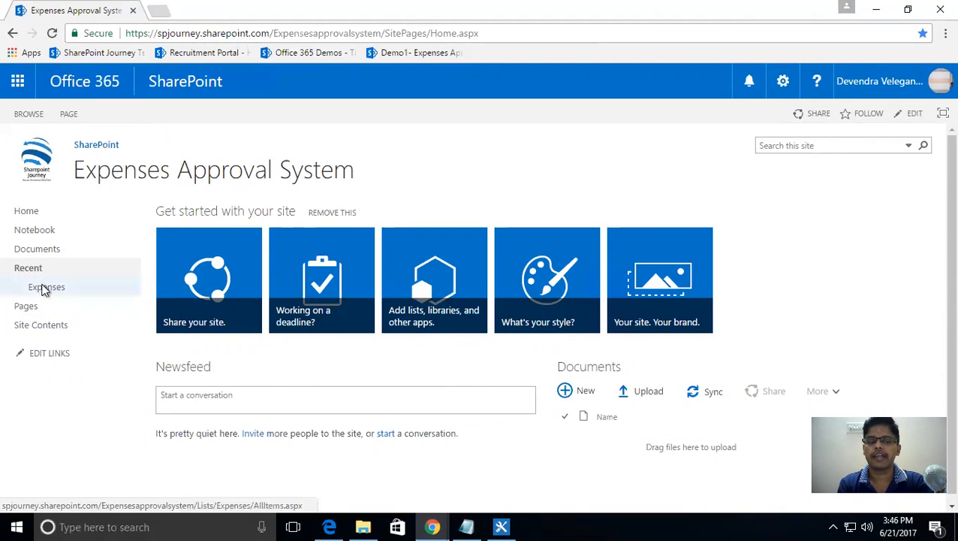
left_click(43, 288)
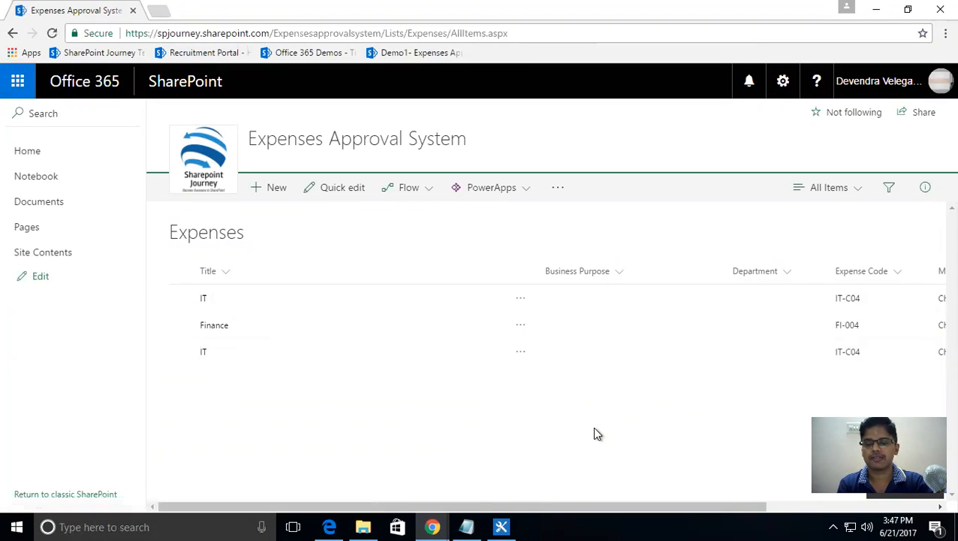
left_click_drag(476, 507, 547, 502)
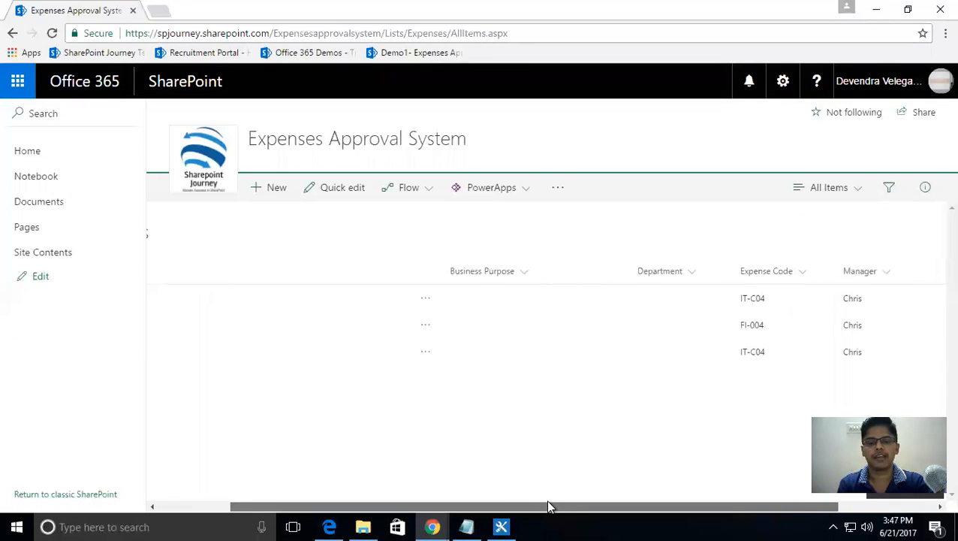
left_click_drag(593, 508, 695, 507)
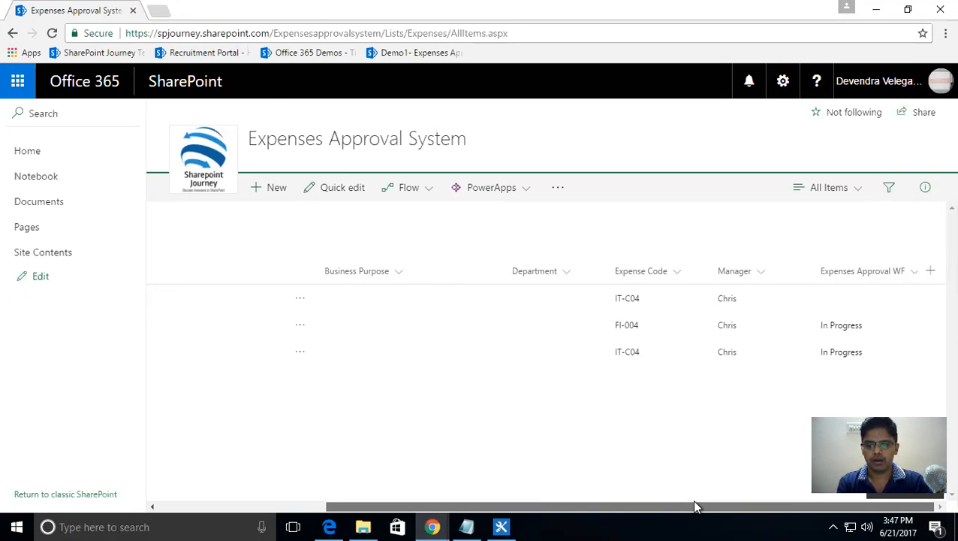
left_click_drag(567, 506, 415, 502)
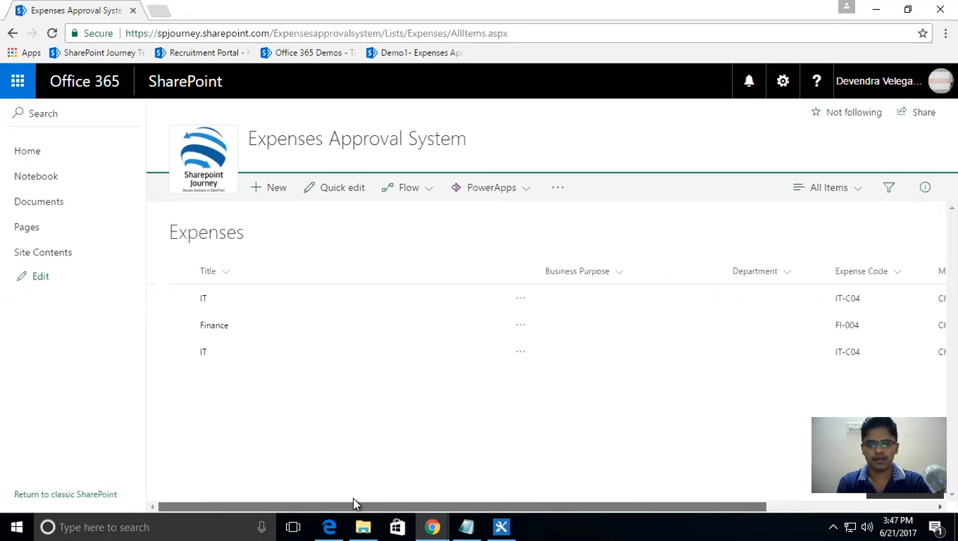
Start a new expense item titled "Expense", assign the manager from the people suggestions, and set the Expense Code to AAb.
left_click(280, 190)
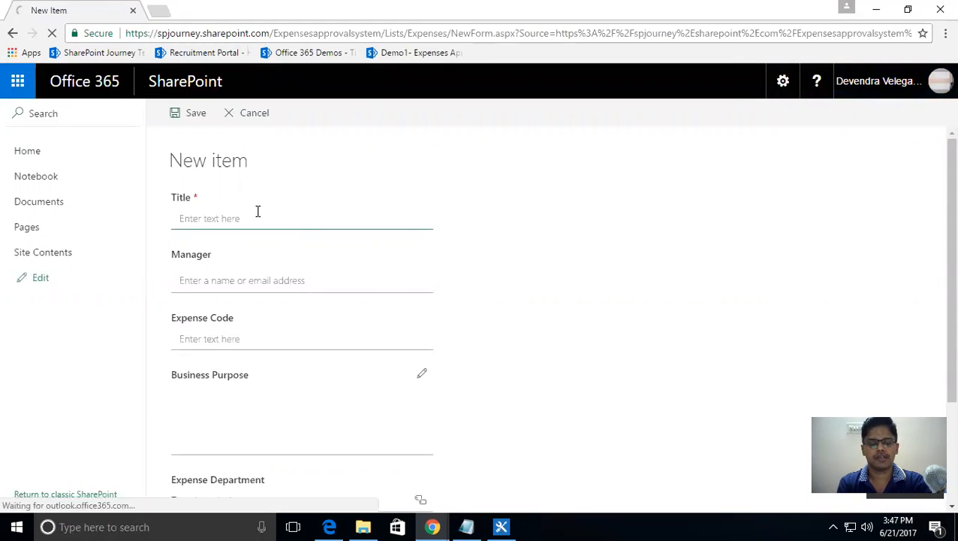
type("Exper")
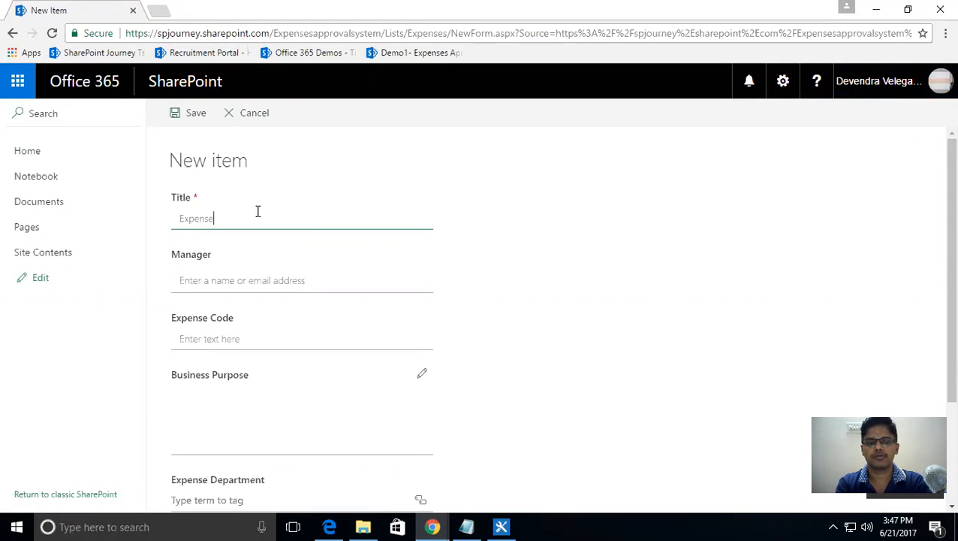
left_click(228, 277)
type("Chri")
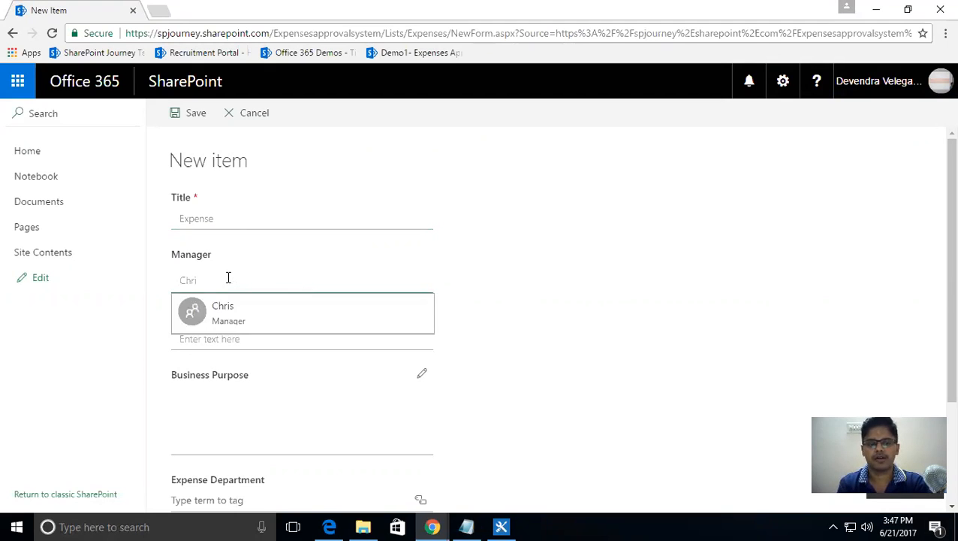
left_click(218, 314)
left_click(231, 342)
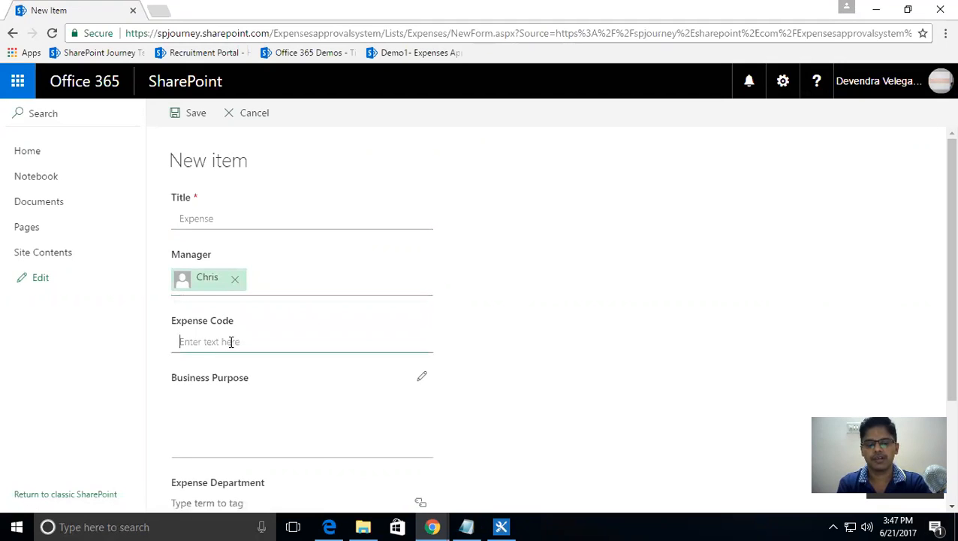
type("AAb")
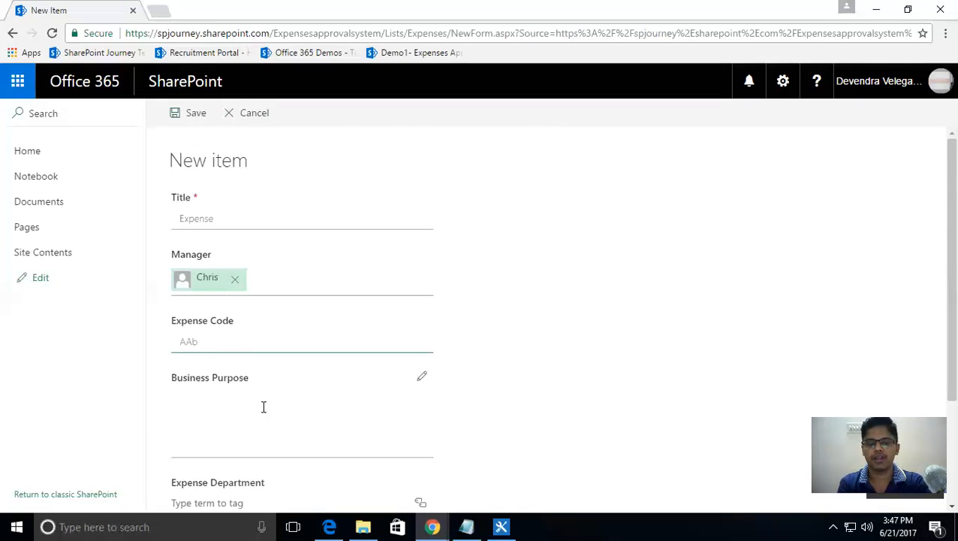
Review the new item's remaining fields and save the item to the Expenses list.
scroll(934, 320, "down", 2)
scroll(934, 320, "down", 1)
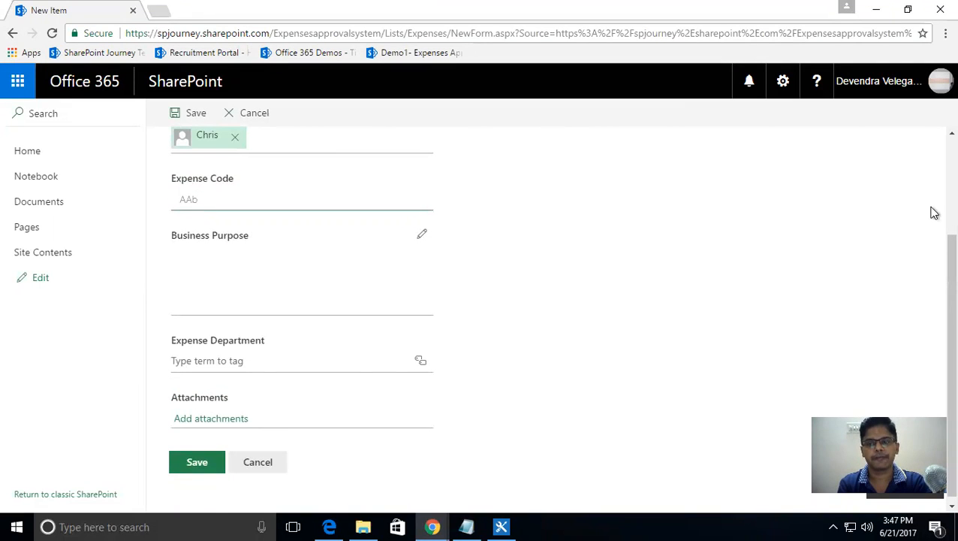
scroll(934, 212, "up", 3)
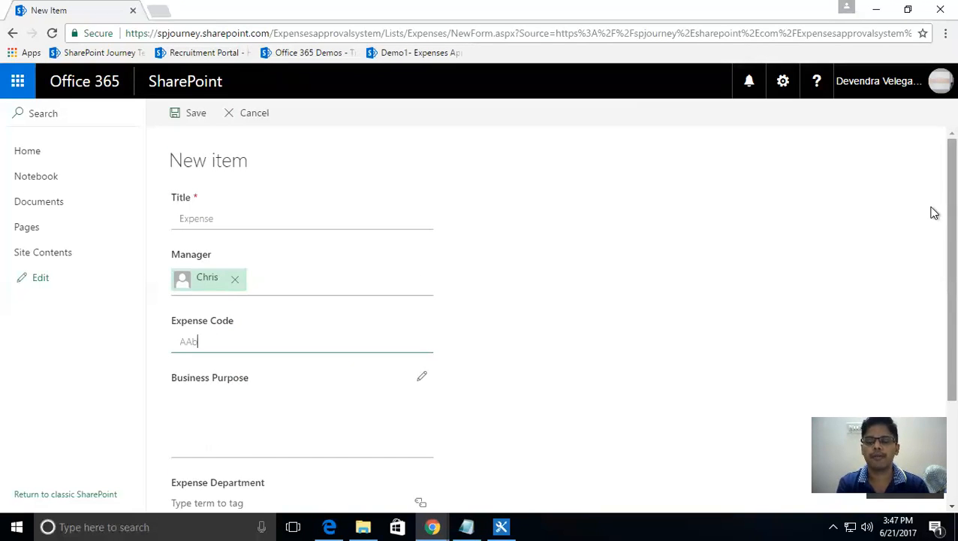
scroll(934, 212, "down", 2)
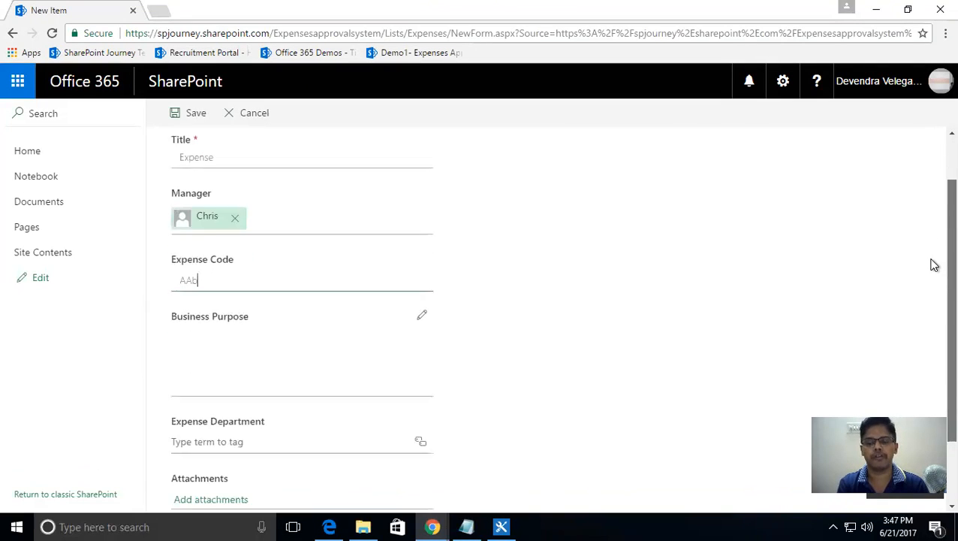
scroll(934, 281, "down", 1)
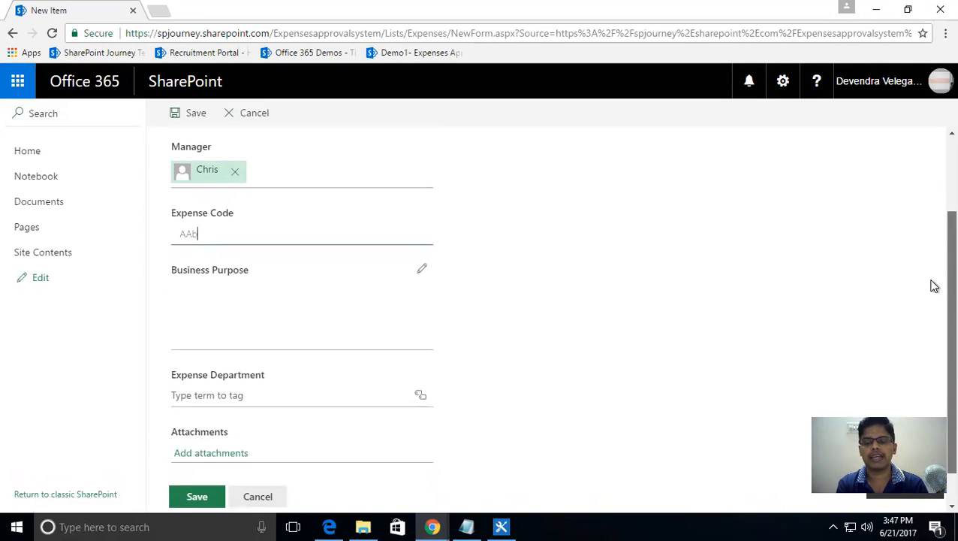
scroll(934, 285, "down", 1)
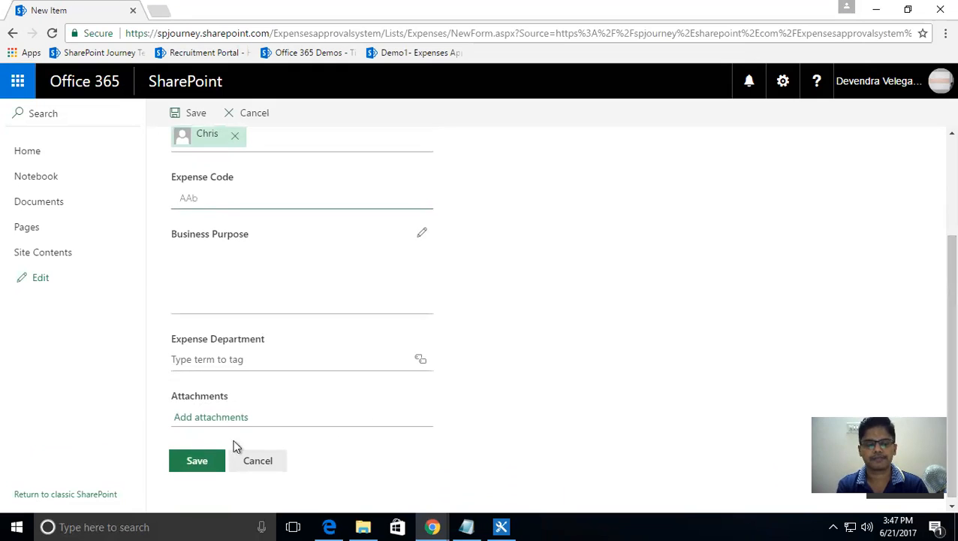
left_click(197, 461)
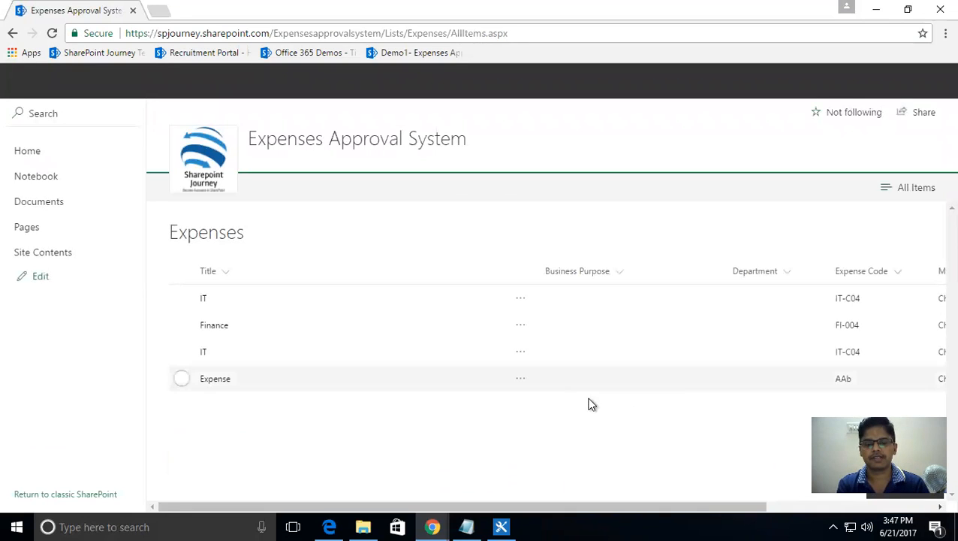
Open the workflows of the new Expense item and view the status, tasks and history of Expenses Approval WF.
left_click(522, 381)
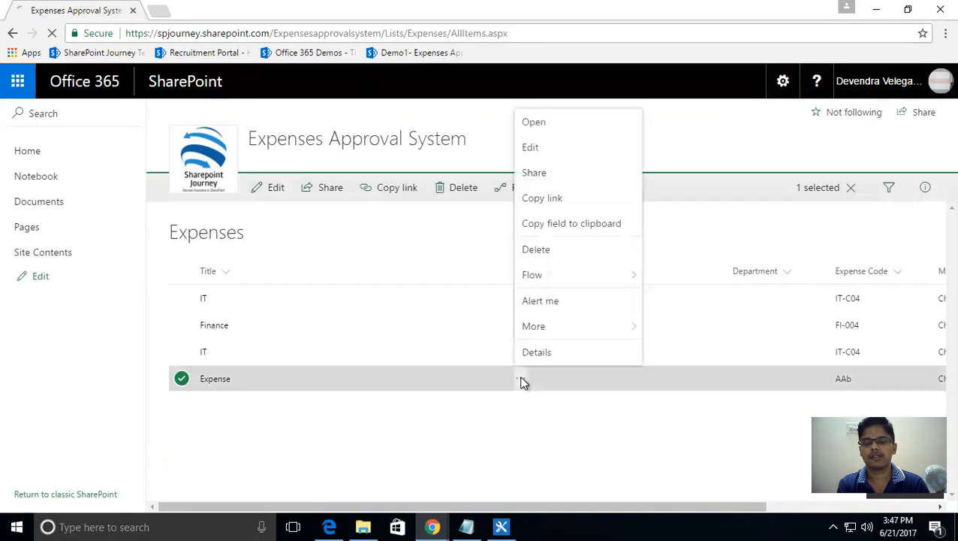
mouse_move(542, 332)
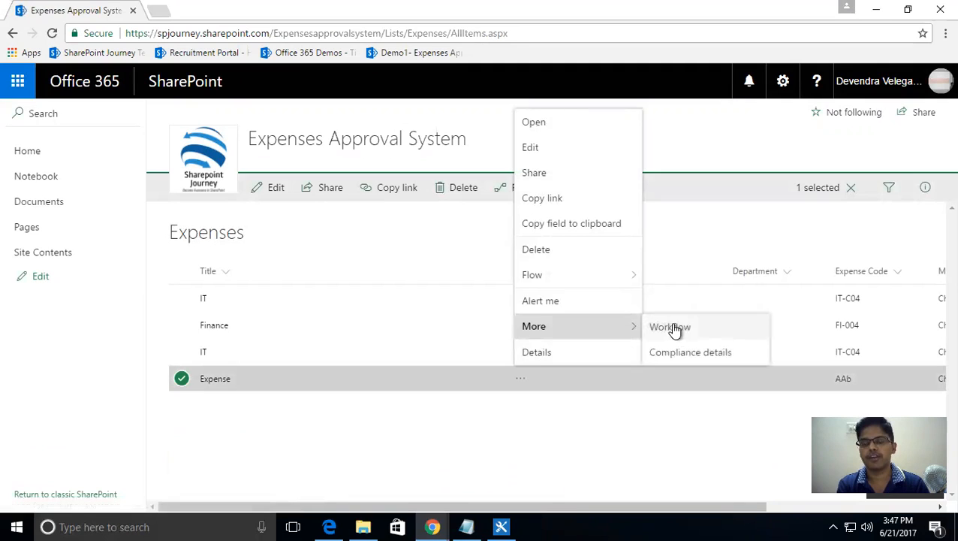
left_click(671, 326)
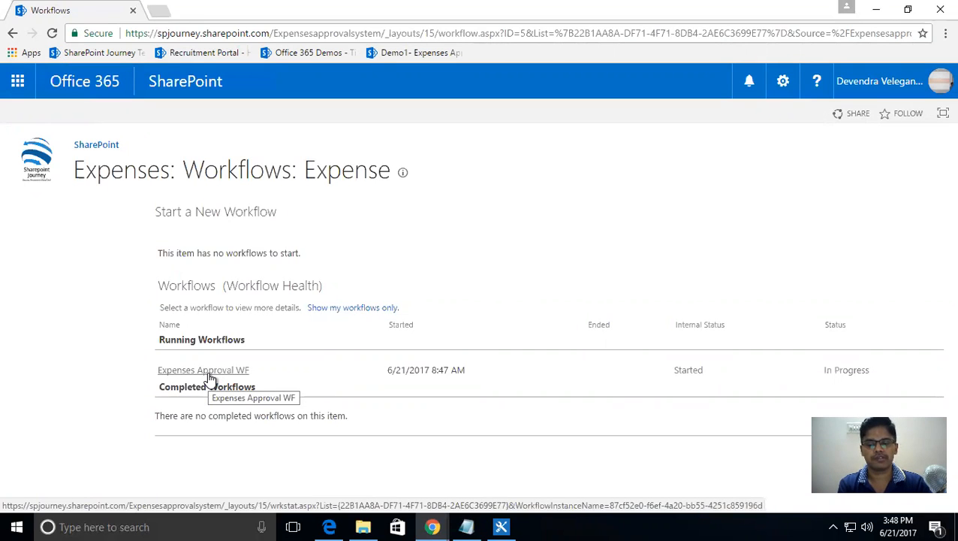
left_click(210, 375)
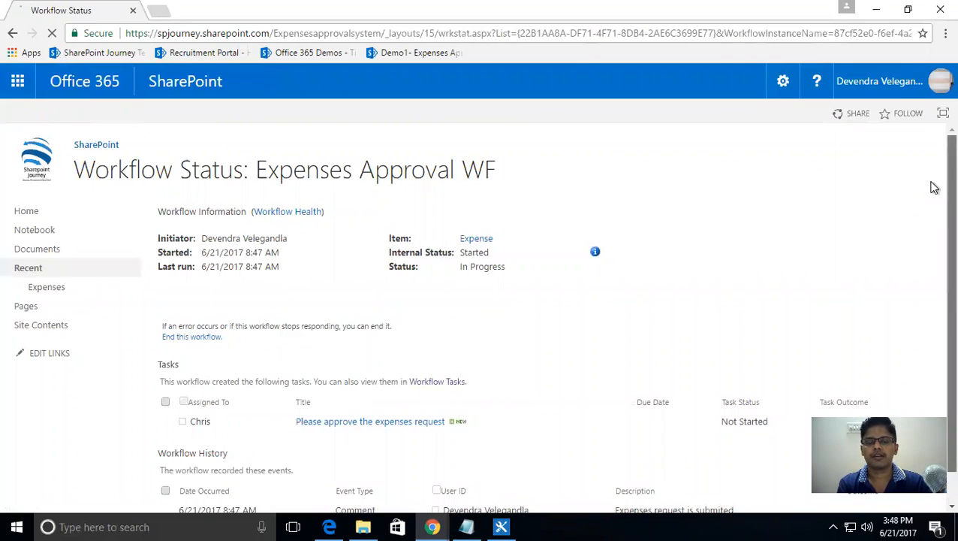
scroll(932, 188, "down", 1)
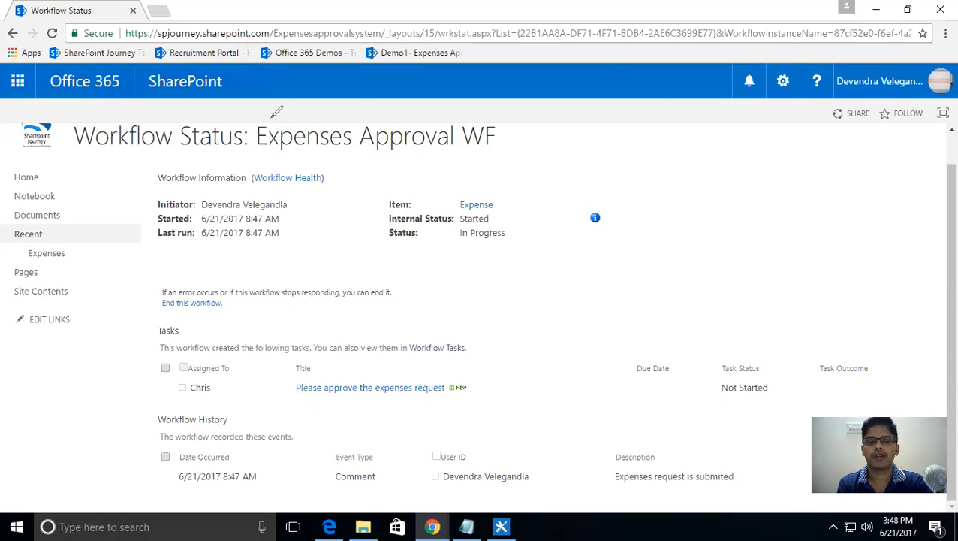
Annotate the workflow status page on screen with the text "Debug workflows" beside the task, and clear the annotation.
left_click(528, 395)
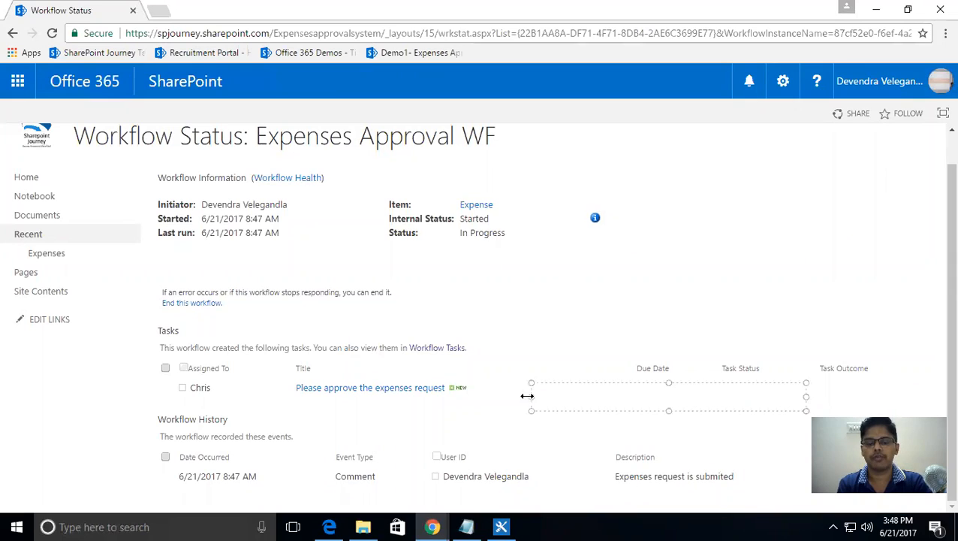
type("Debug")
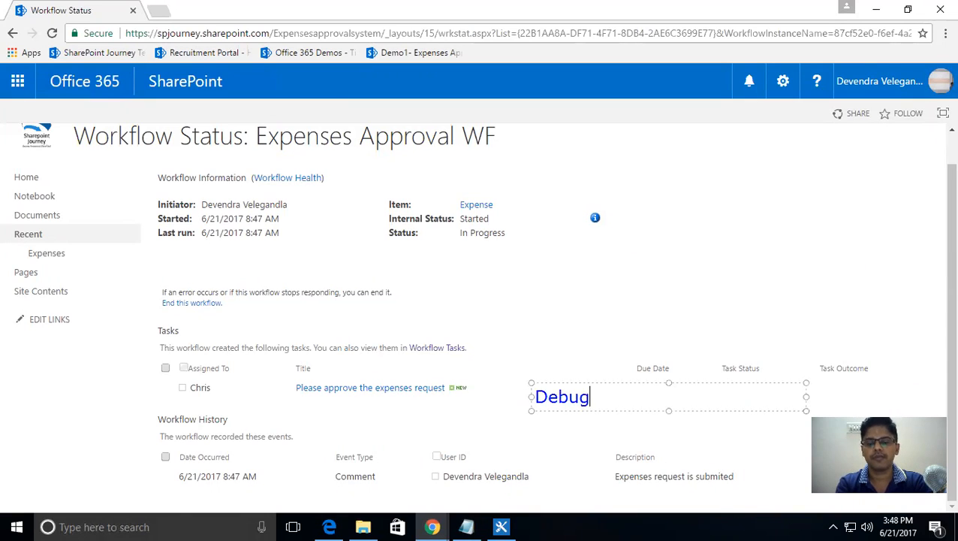
key("BackSpace")
key("BackSpace")
type("ug w")
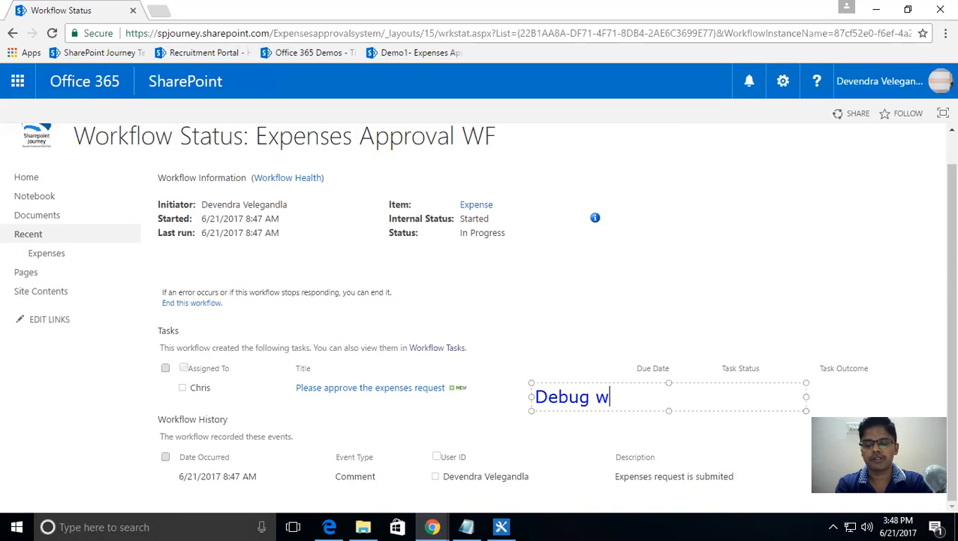
type("orkflows")
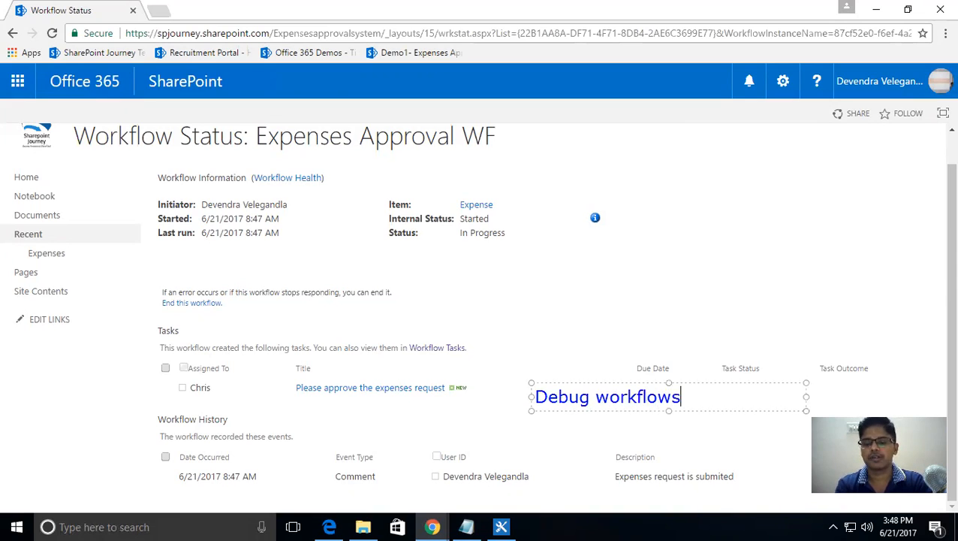
left_click(614, 475)
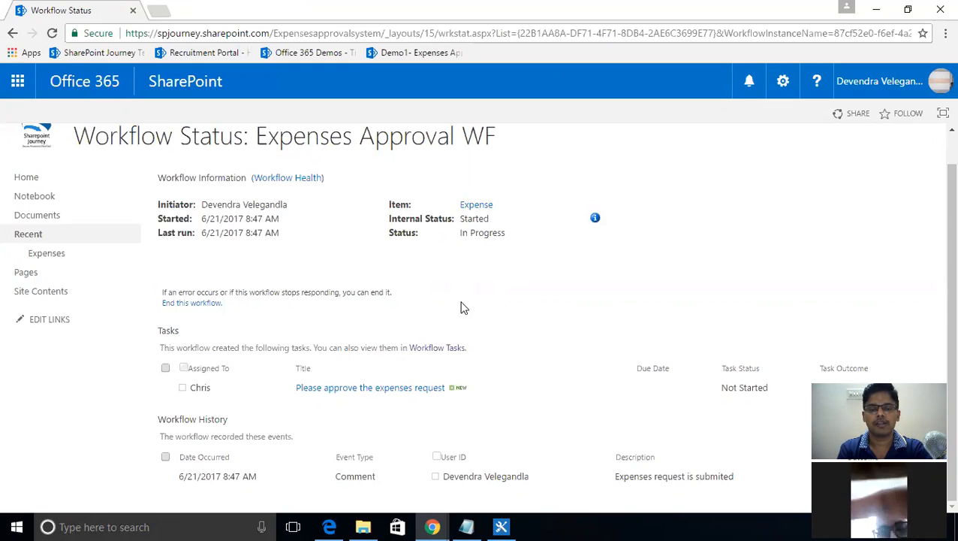
left_click(633, 277)
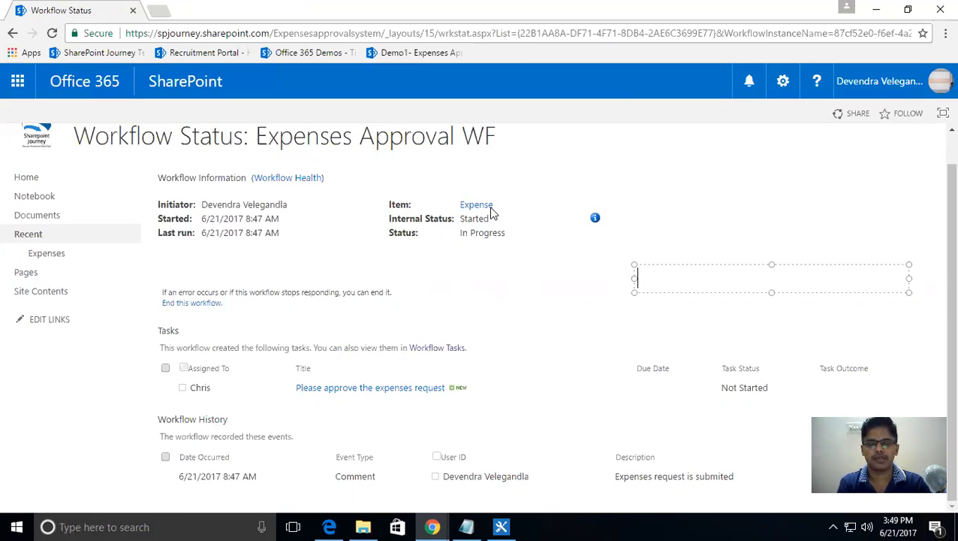
left_click(631, 188)
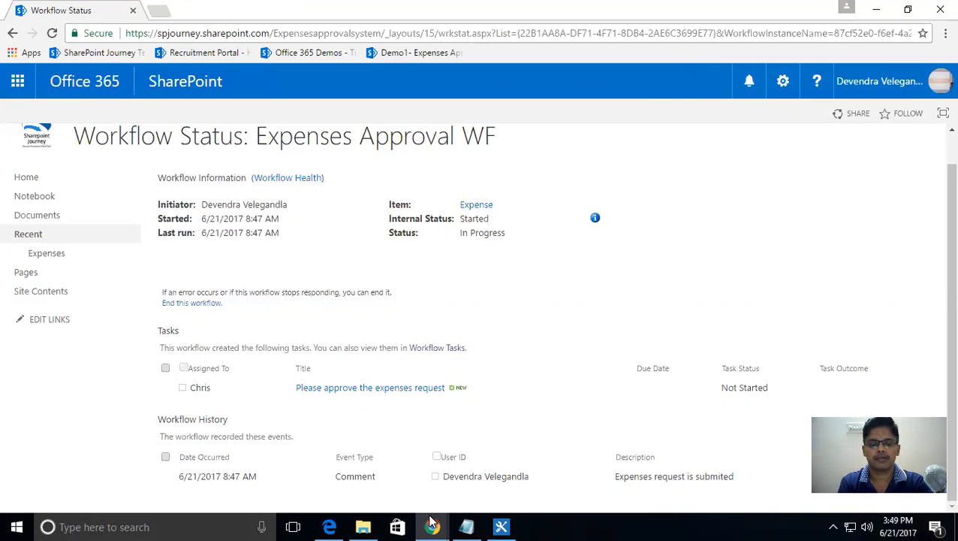
View the manager's browser window with the Expenses Approval System home page, and return to the workflow status page.
mouse_move(432, 526)
left_click(527, 433)
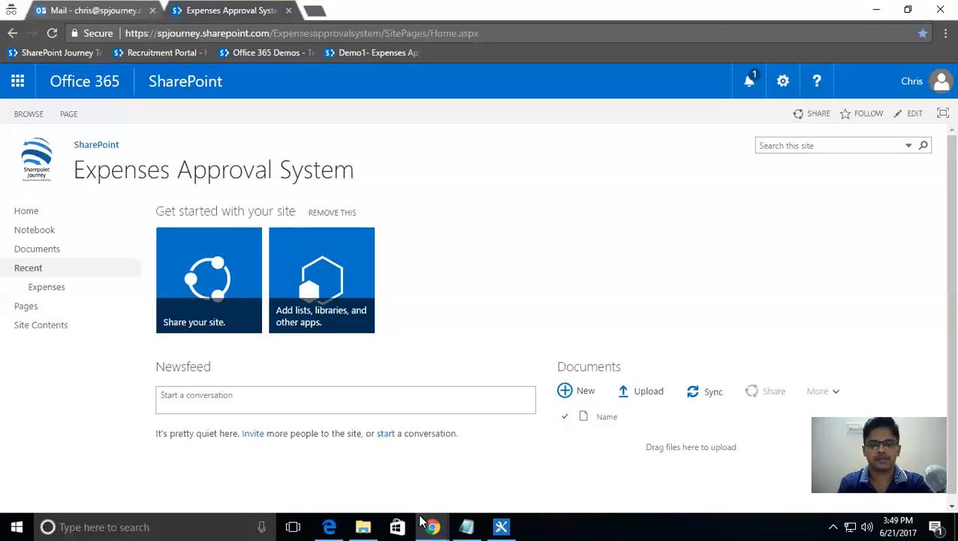
mouse_move(430, 522)
left_click(489, 441)
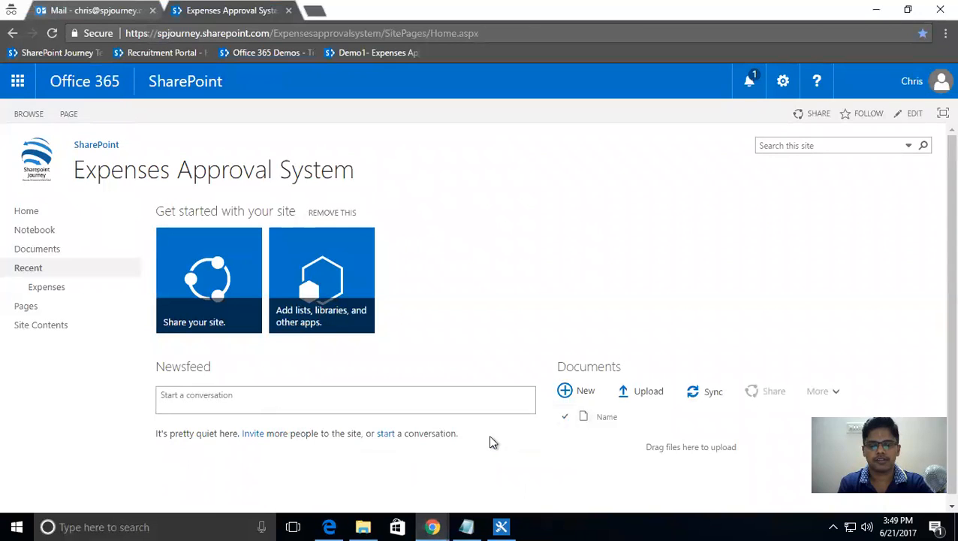
left_click(875, 10)
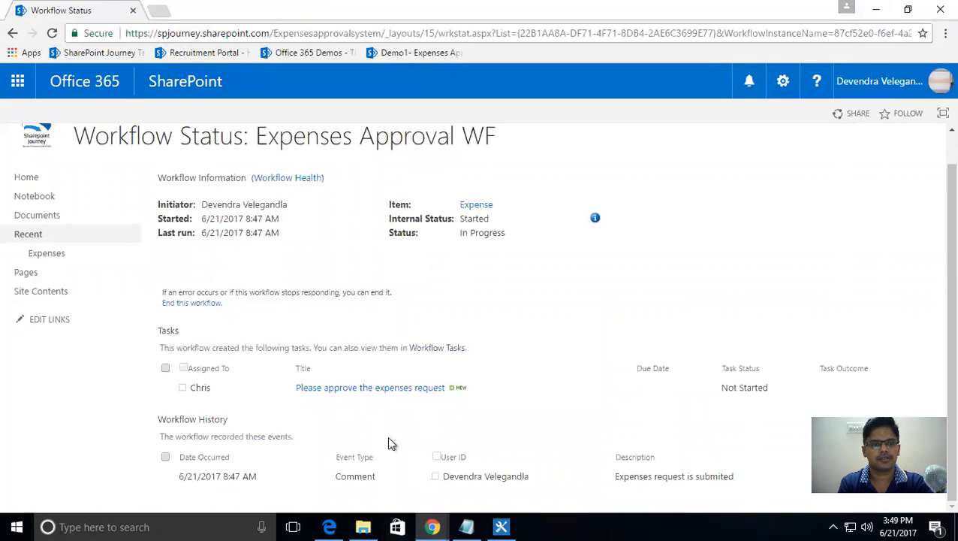
Switch to the manager's Chrome window and open the newest Expenses Approval System task email under Other in Outlook, checking the signed-in account.
left_click(439, 518)
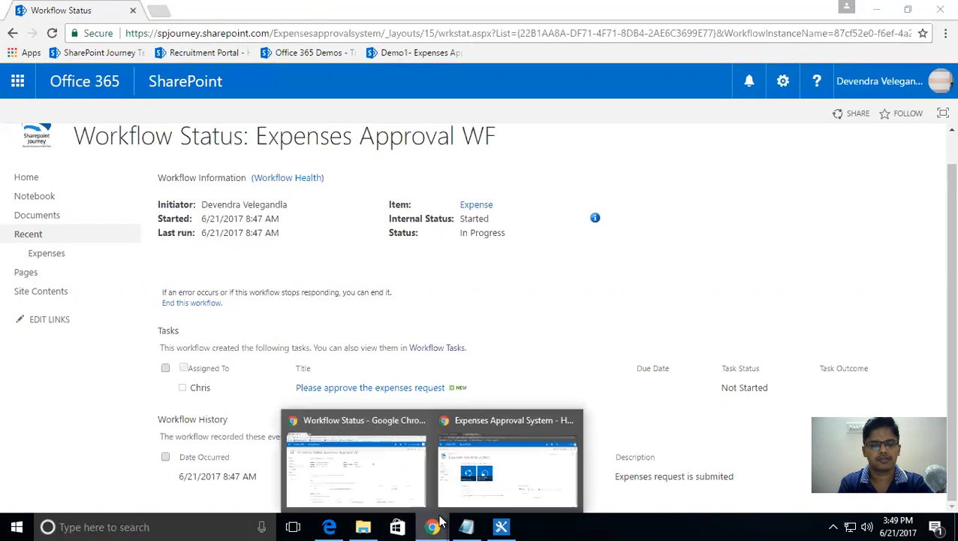
left_click(458, 427)
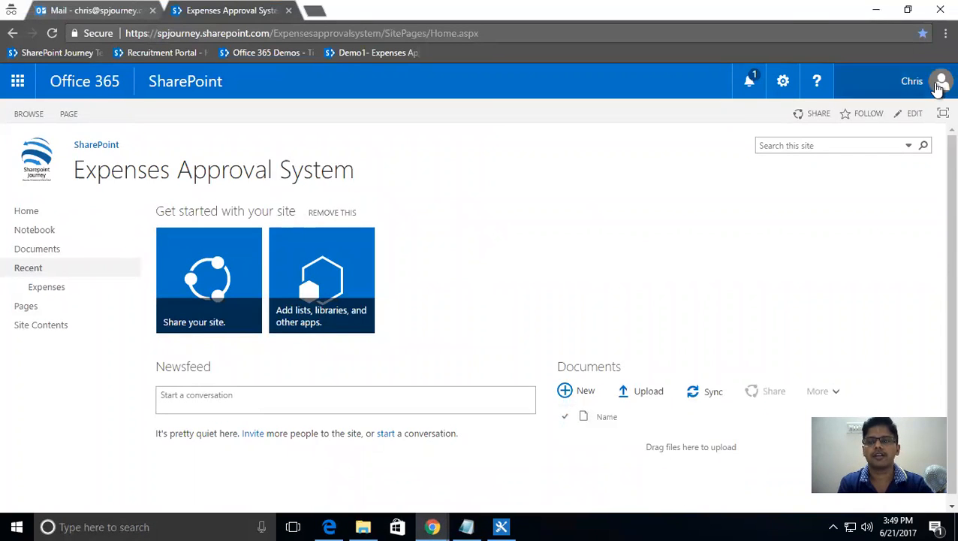
left_click(929, 81)
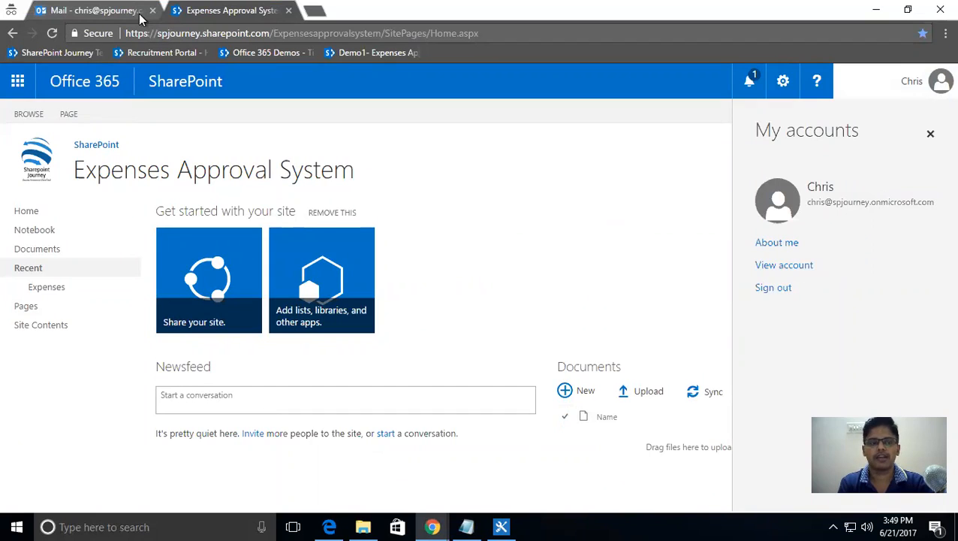
left_click(113, 10)
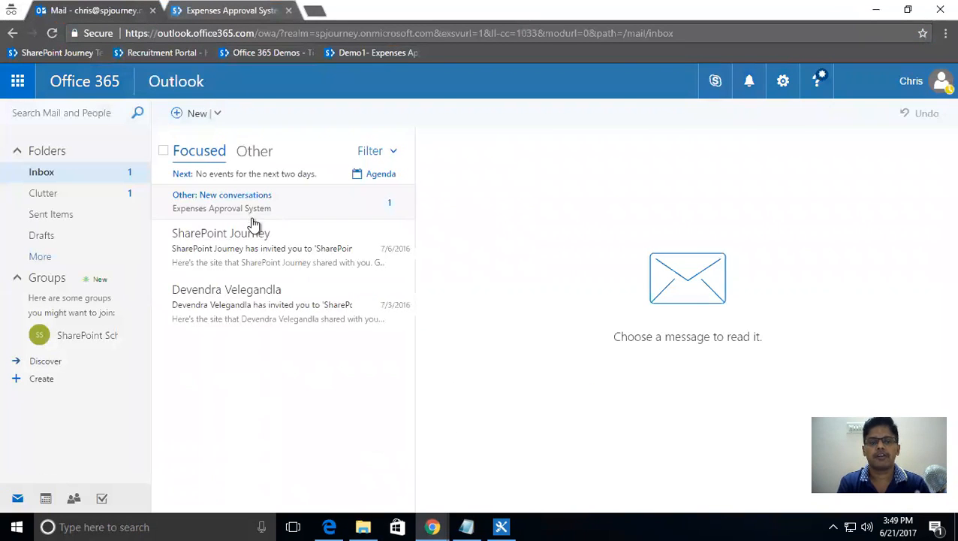
left_click(255, 154)
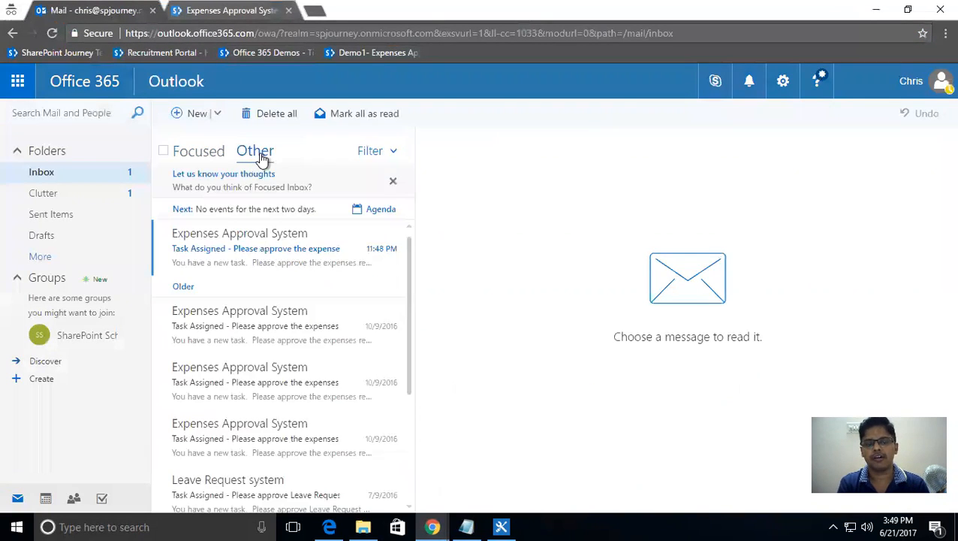
left_click(257, 242)
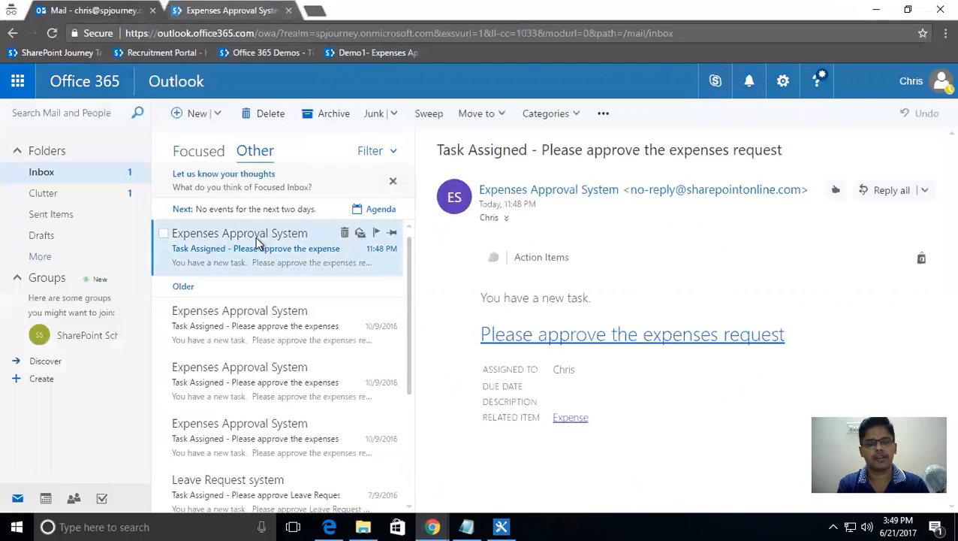
left_click(939, 81)
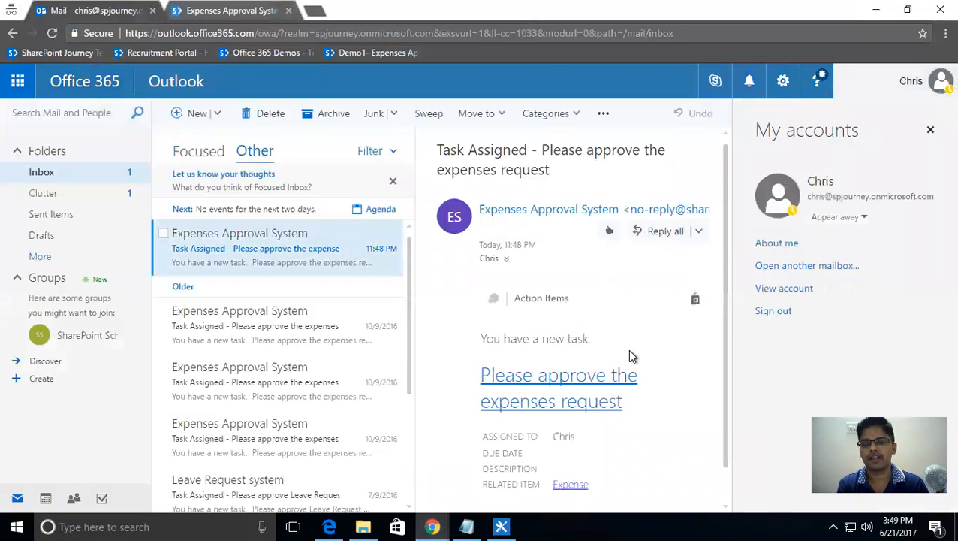
left_click(929, 133)
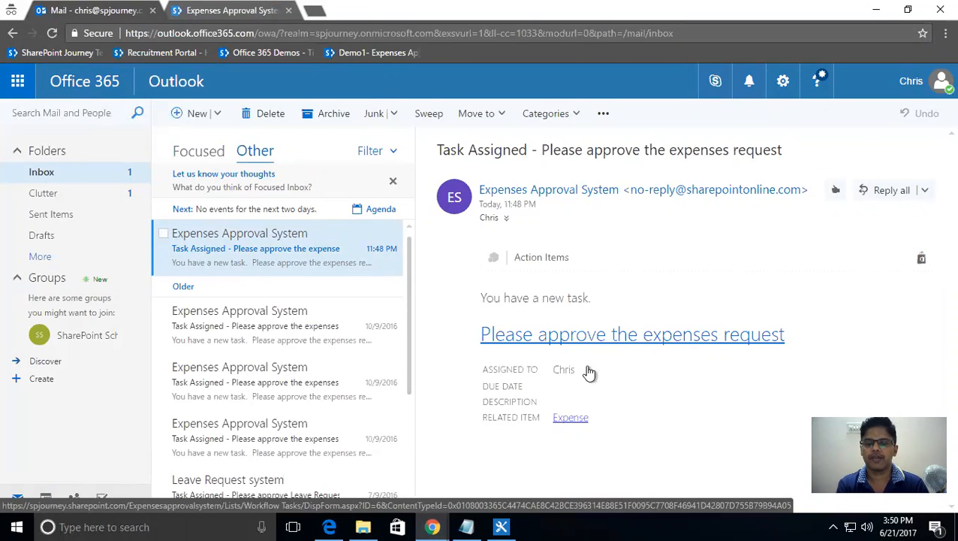
Open the task "Please approve the expenses request" from the email for editing, enter the comment "Approved", and approve it as manager.
left_click(657, 339)
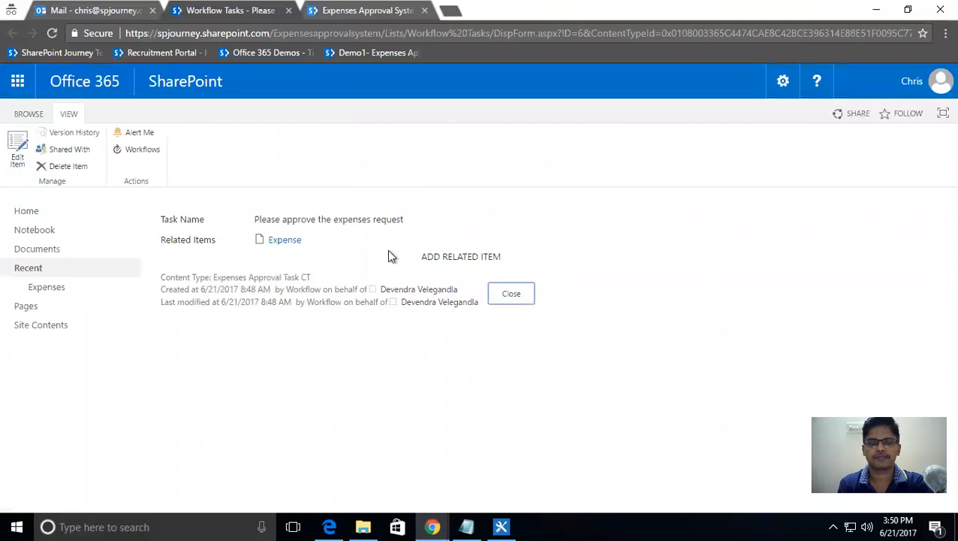
left_click(16, 150)
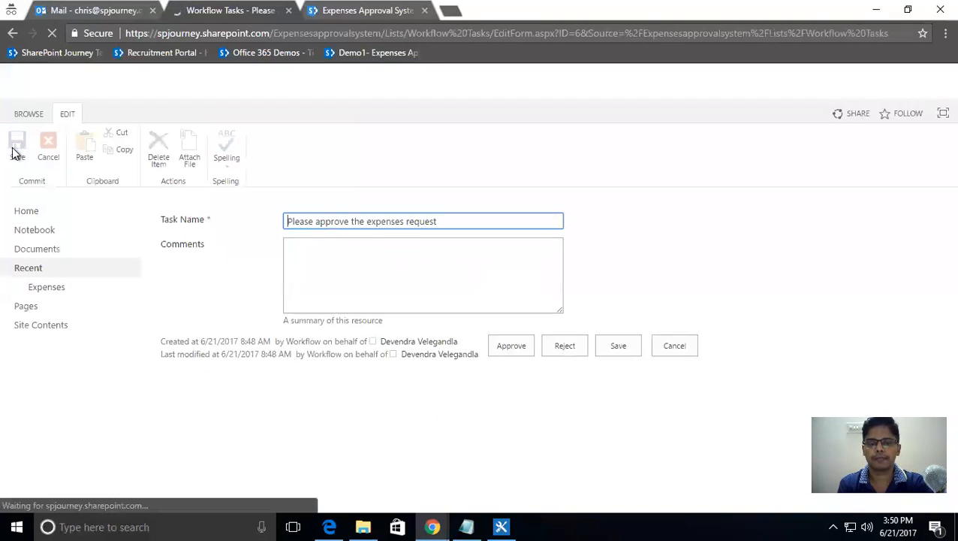
left_click(310, 261)
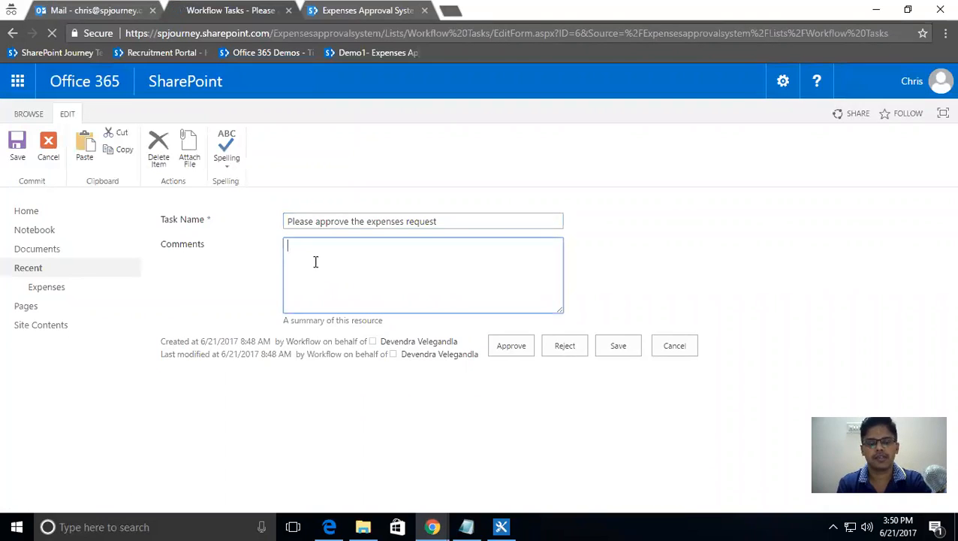
type("Approved")
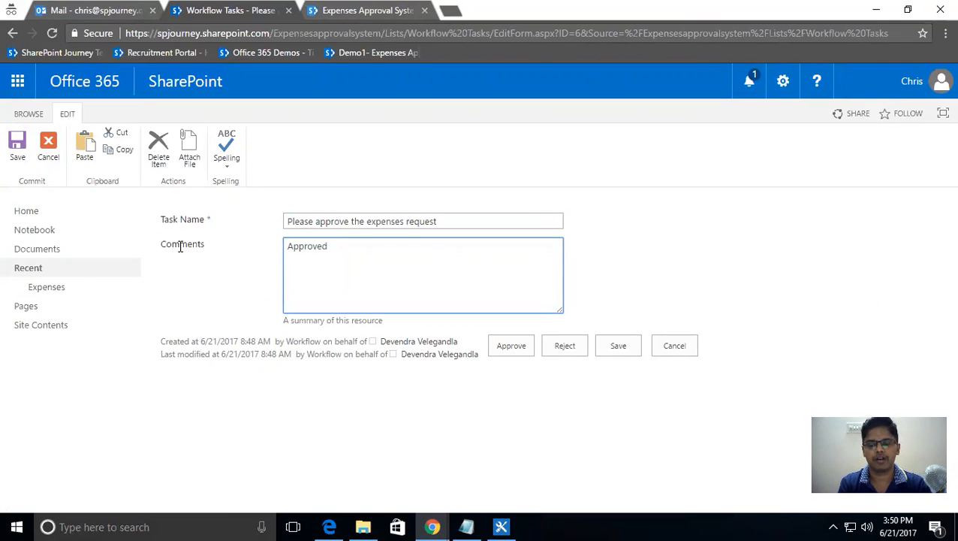
left_click(511, 346)
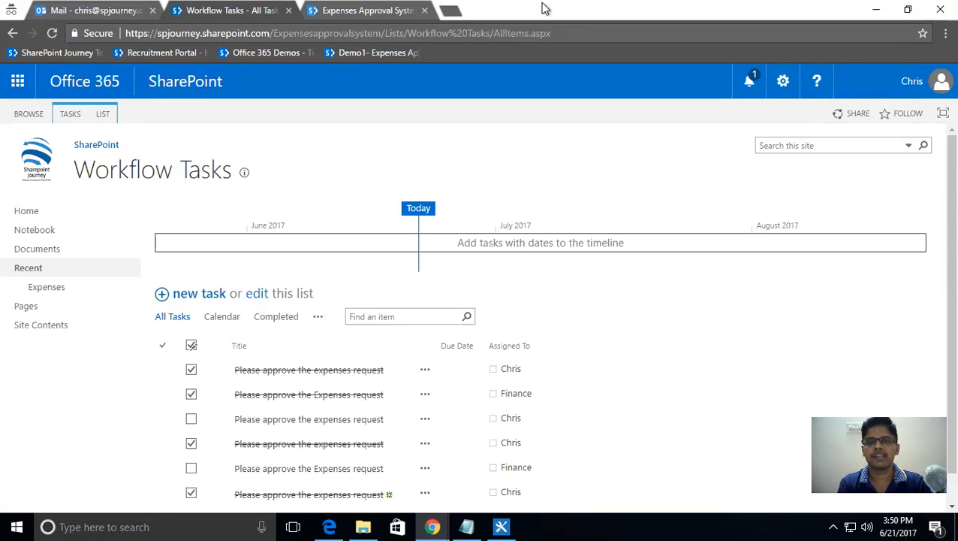
View the Expense Approval System scenario slide in PowerPoint and return to the remote desktop session.
key("ctrl+t")
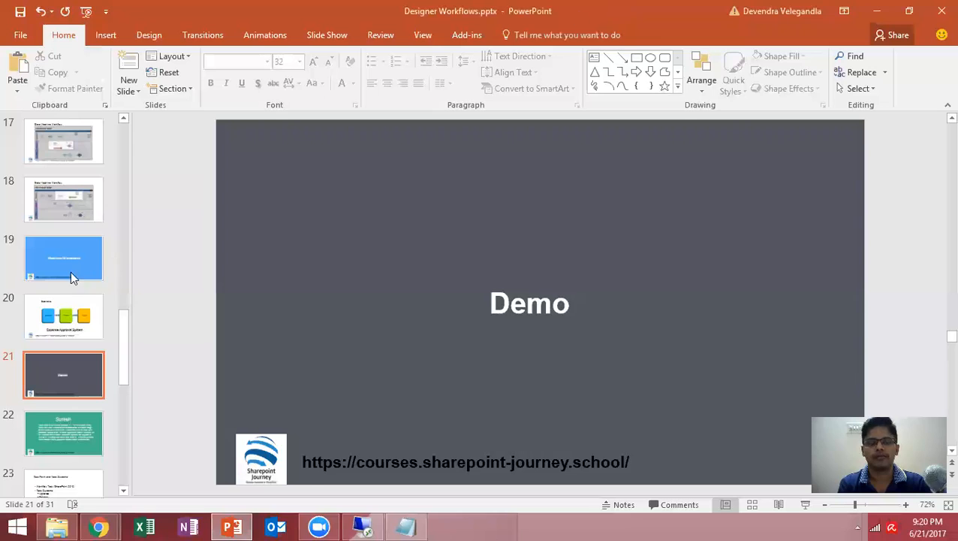
left_click(62, 311)
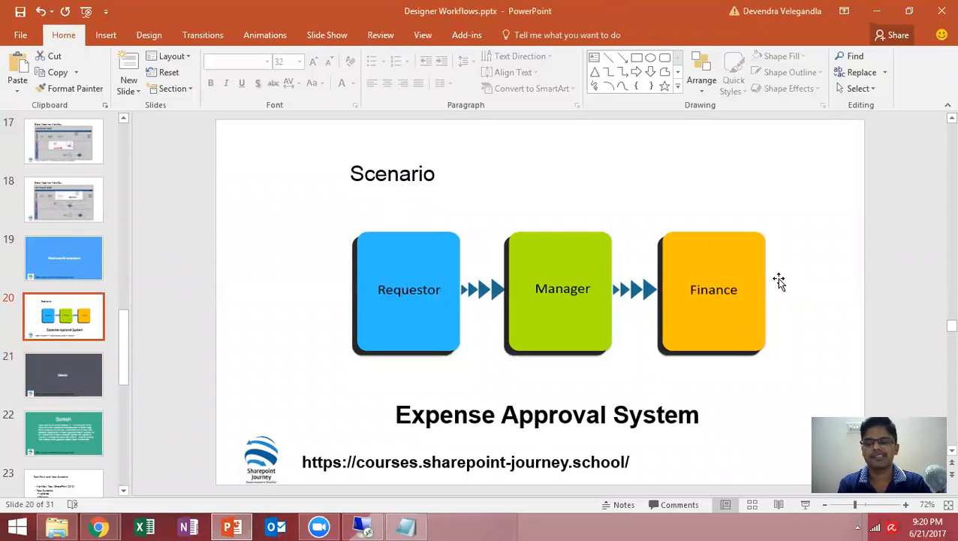
left_click(363, 525)
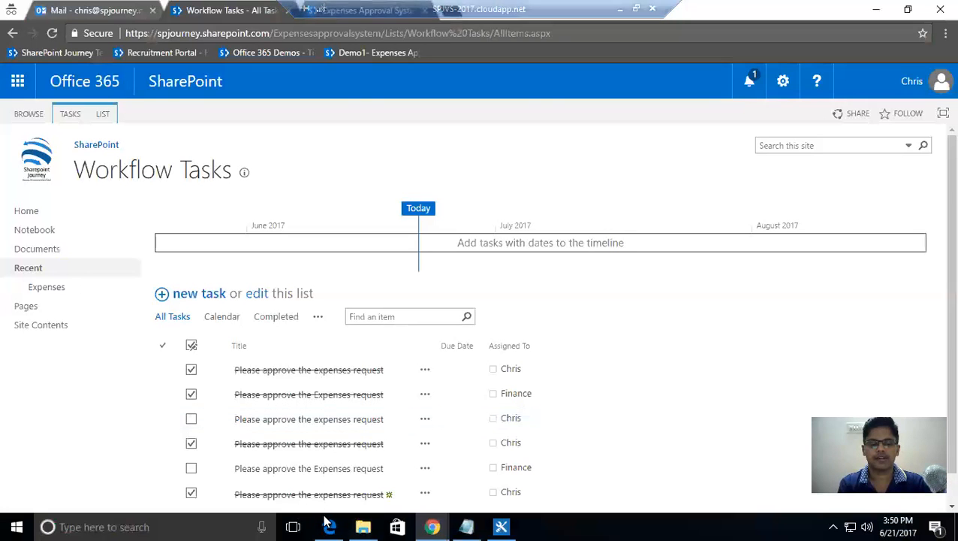
Switch to the finance approver's Edge window and check which account is signed in.
left_click(329, 523)
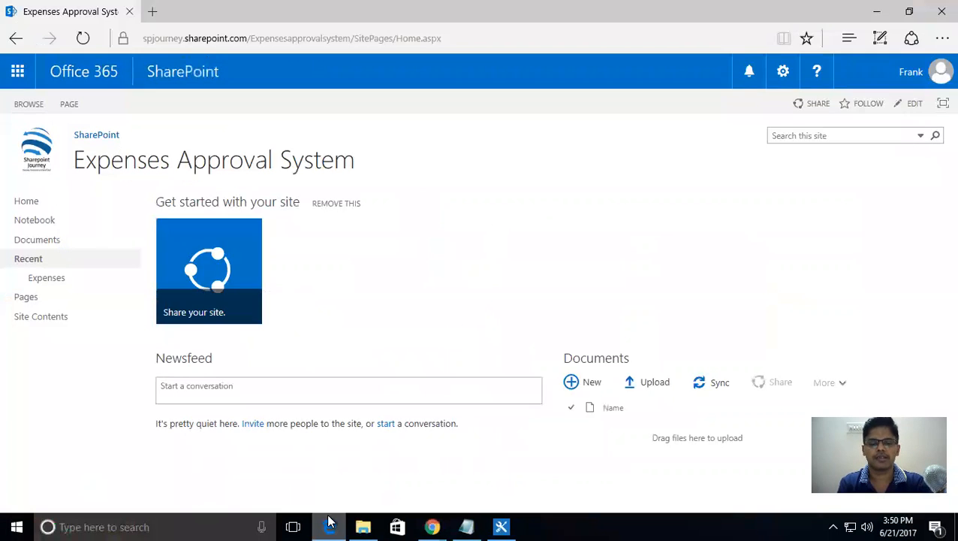
left_click(938, 75)
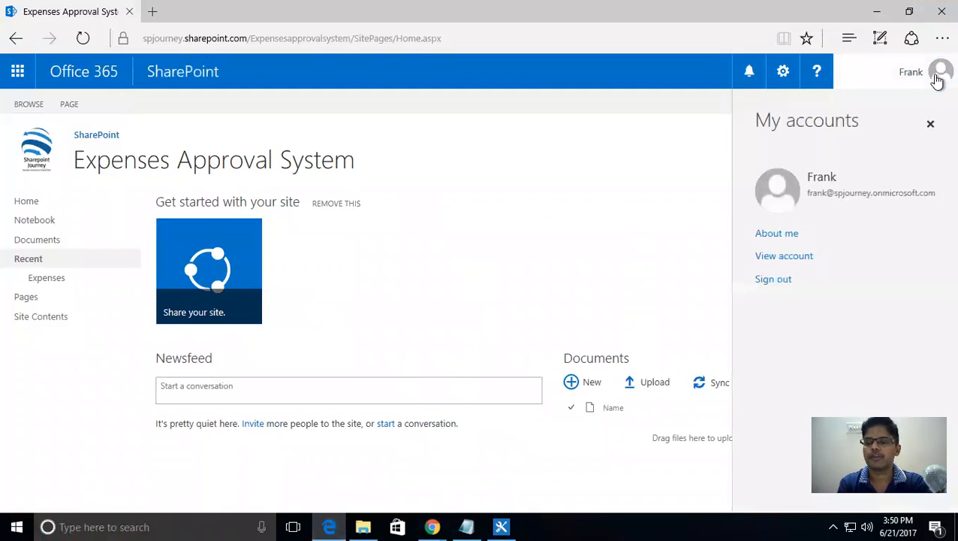
left_click(929, 124)
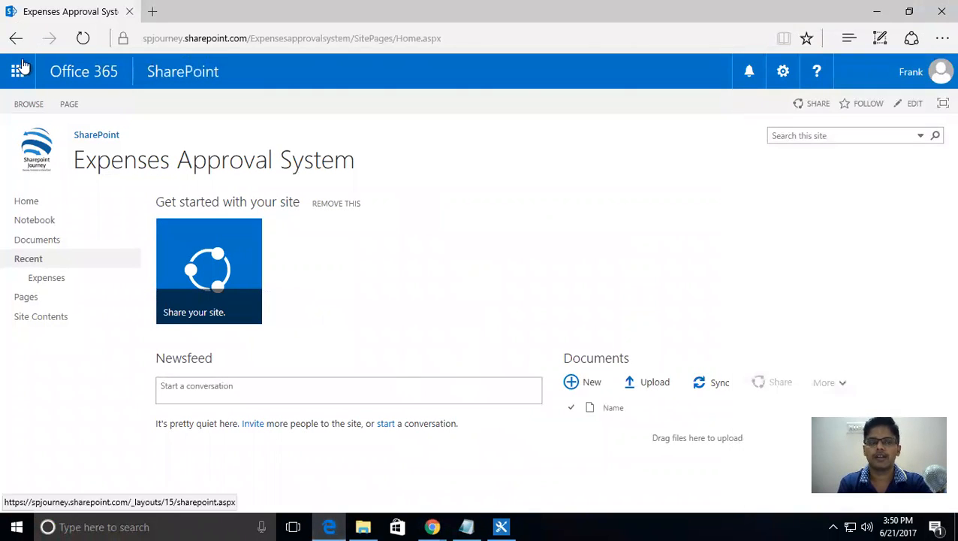
Open the finance approver's Outlook mail and the newest Expenses Approval System task email under Other.
left_click(18, 75)
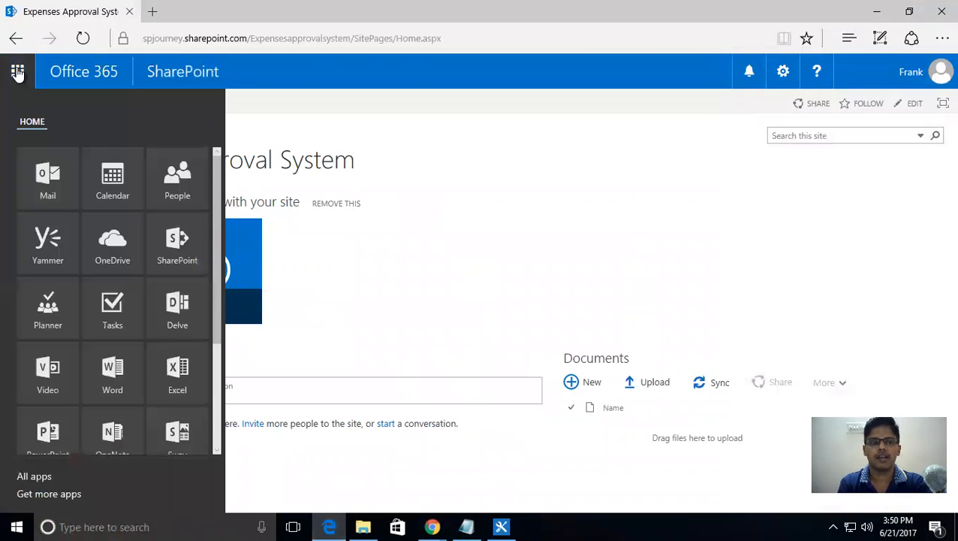
left_click(49, 188)
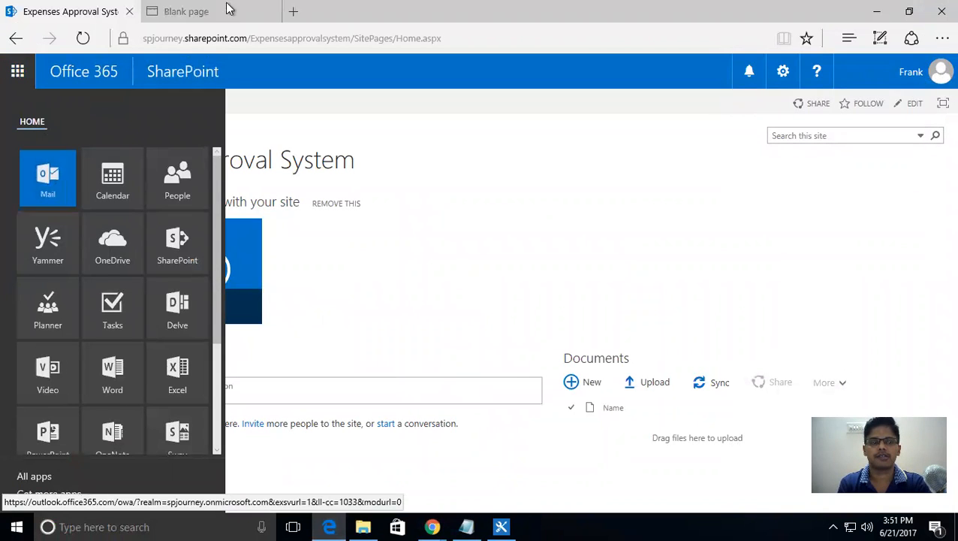
left_click(164, 15)
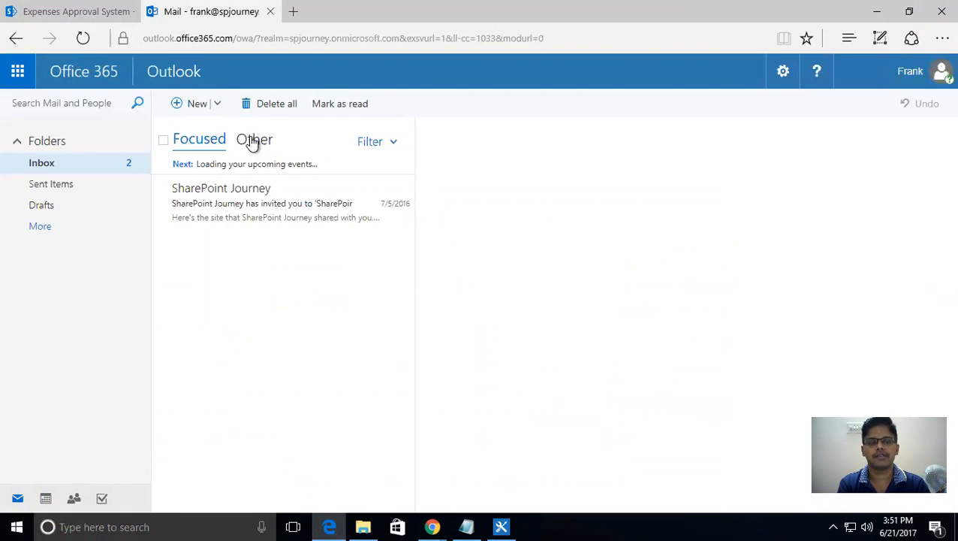
left_click(253, 141)
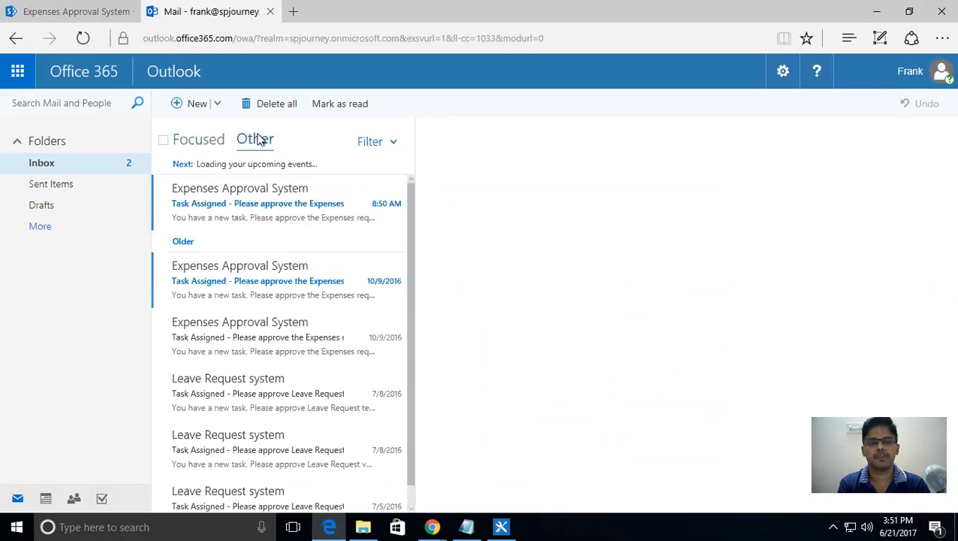
left_click(259, 212)
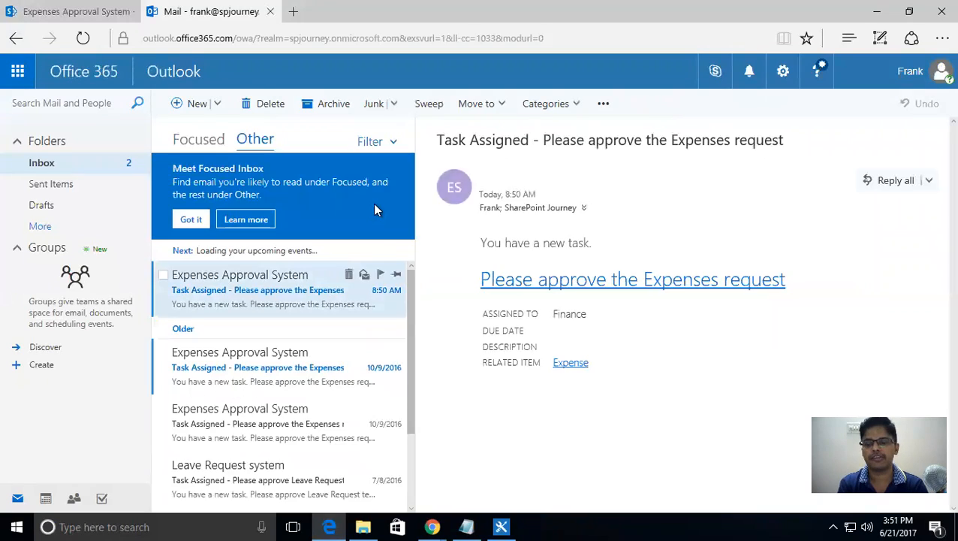
Open the finance task "Please approve the Expenses request" from the email for editing, enter the comment "Approve", and approve it.
left_click(673, 282)
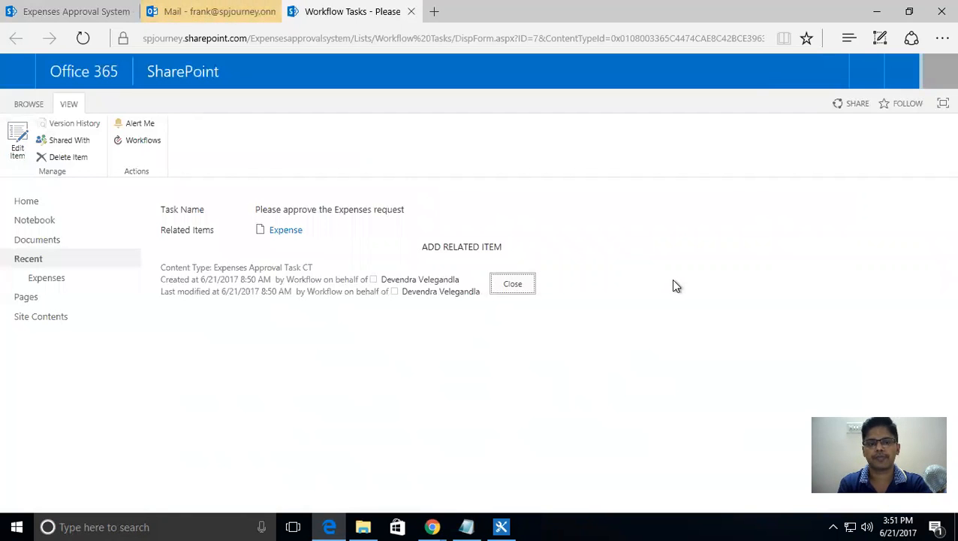
left_click(16, 135)
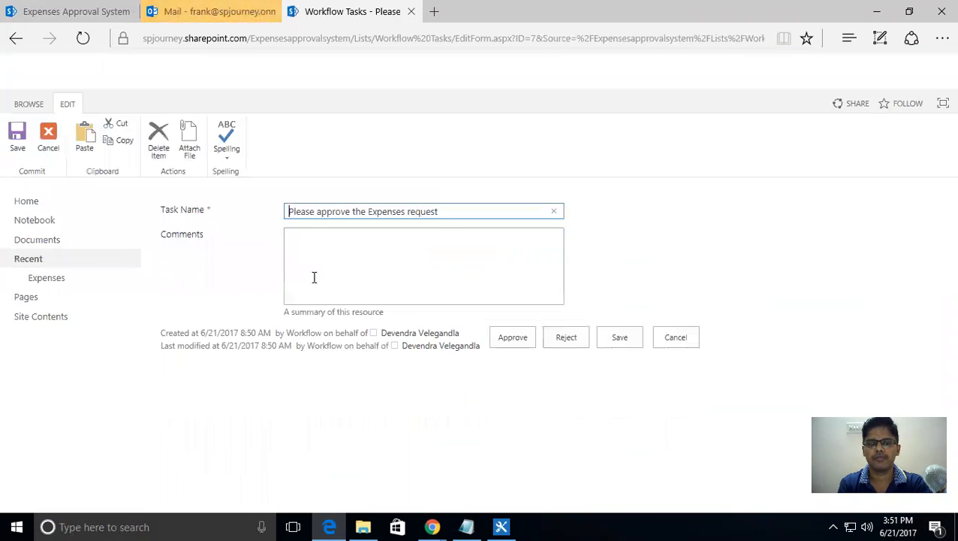
left_click(318, 258)
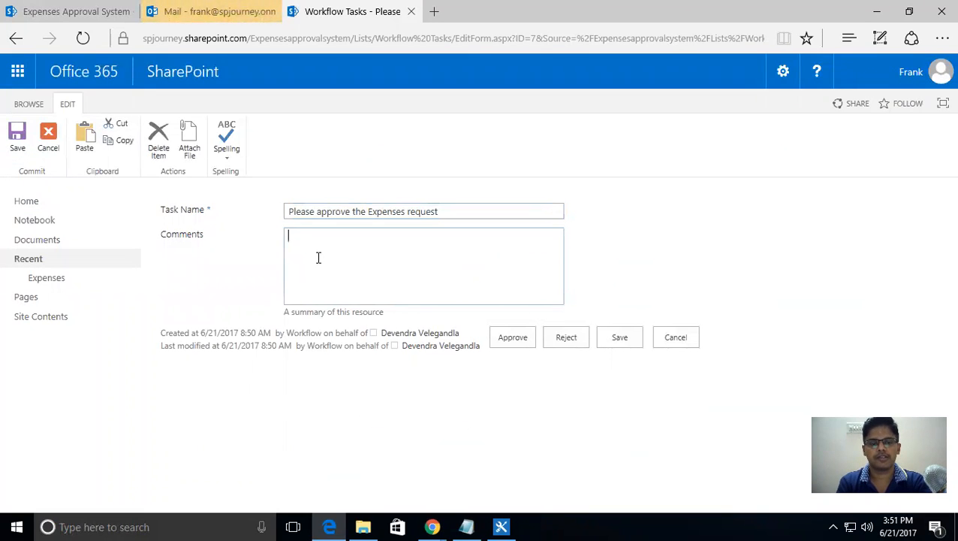
type("Approve")
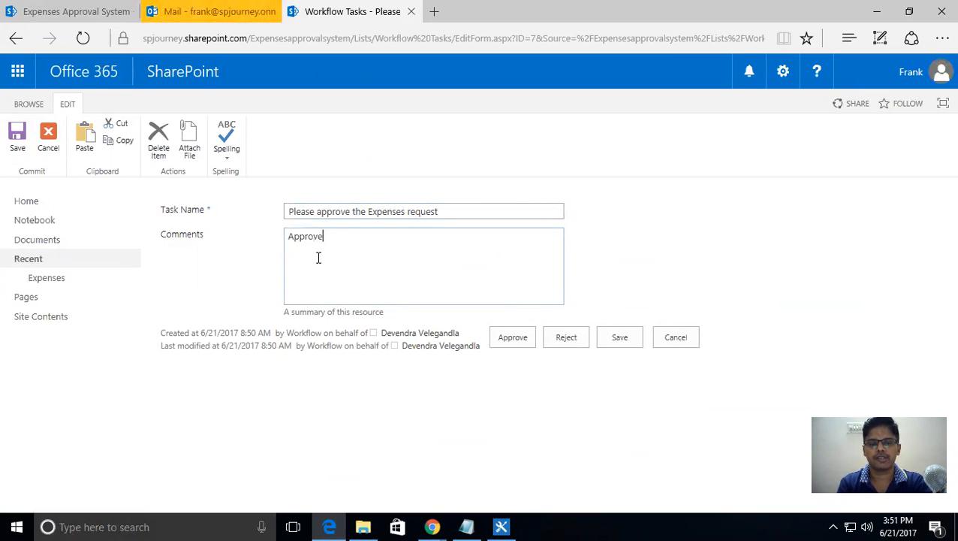
left_click(512, 343)
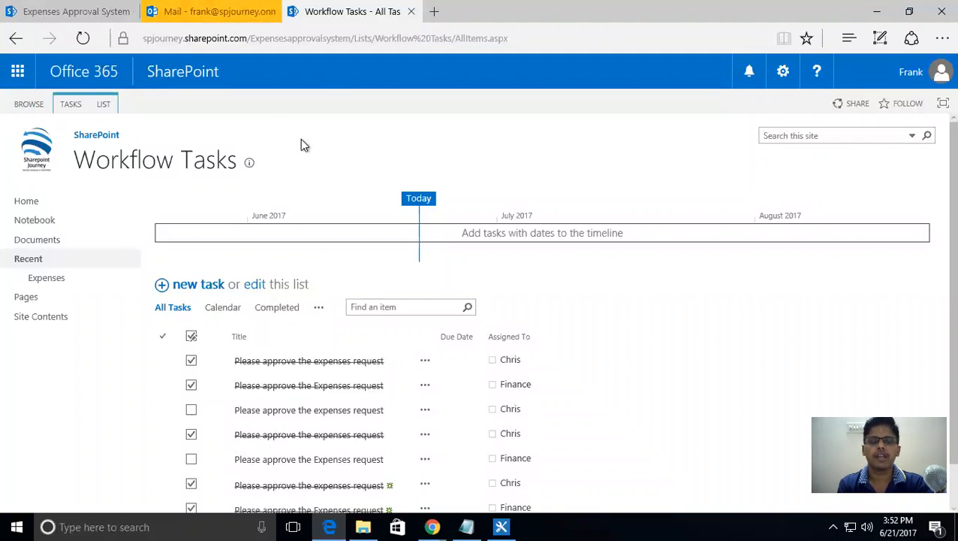
Refresh the requestor's Expenses Approval WF status page in Chrome and review the workflow's status, tasks and history.
mouse_move(432, 521)
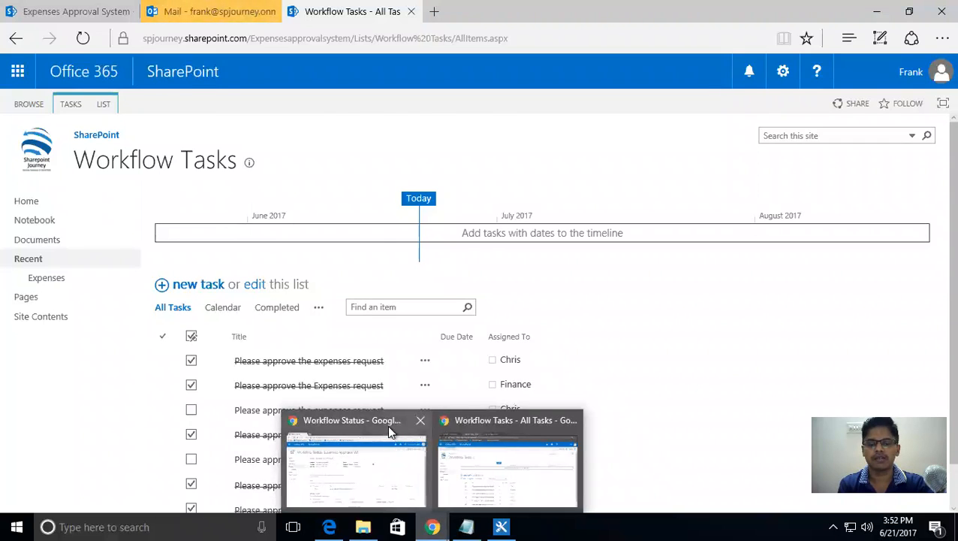
left_click(311, 420)
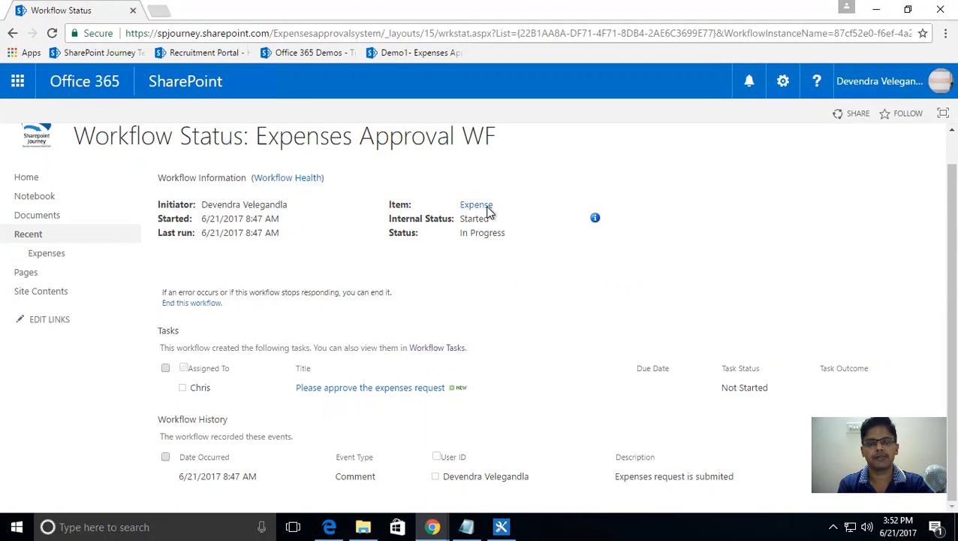
key("F5")
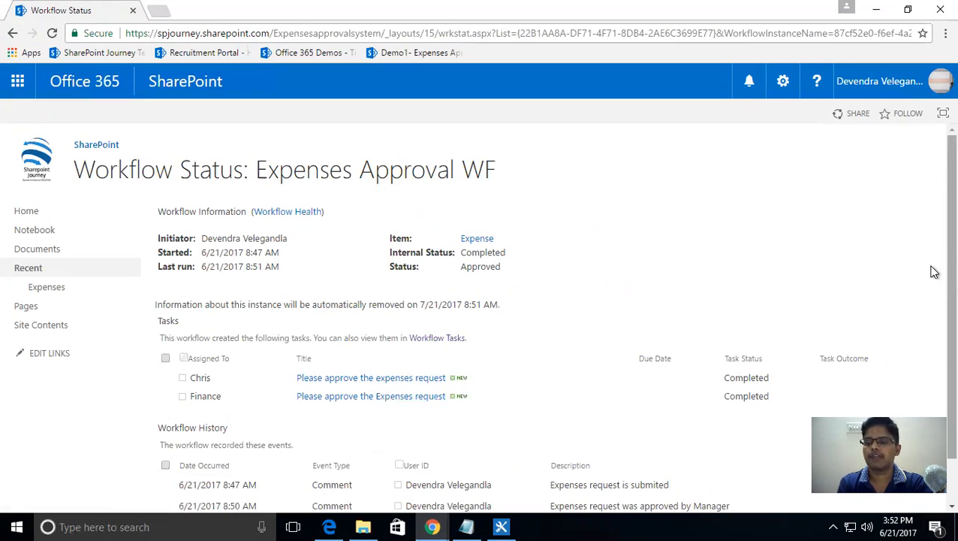
scroll(934, 315, "down", 1)
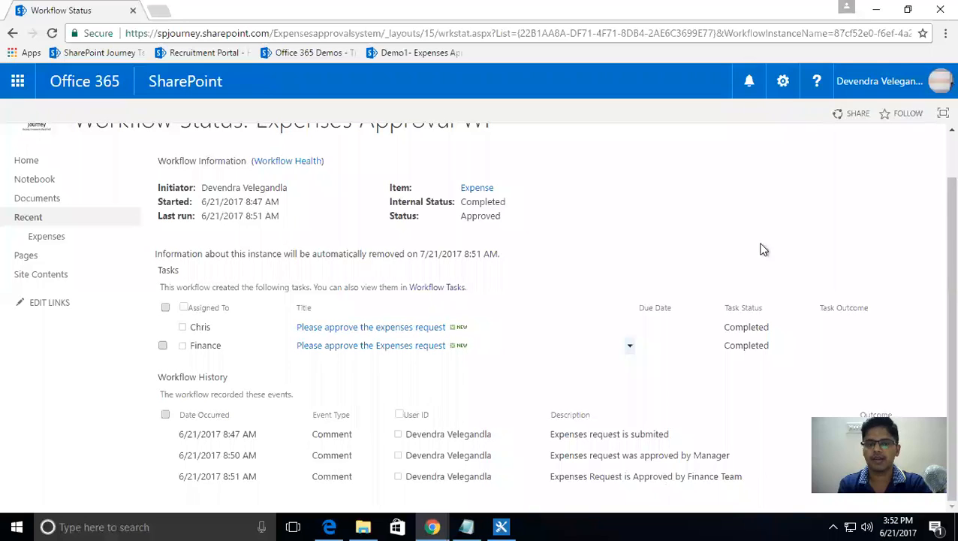
Open the Expenses list from the workflow status page and check the Expenses Approval WF column for the Expense item.
scroll(933, 172, "up", 2)
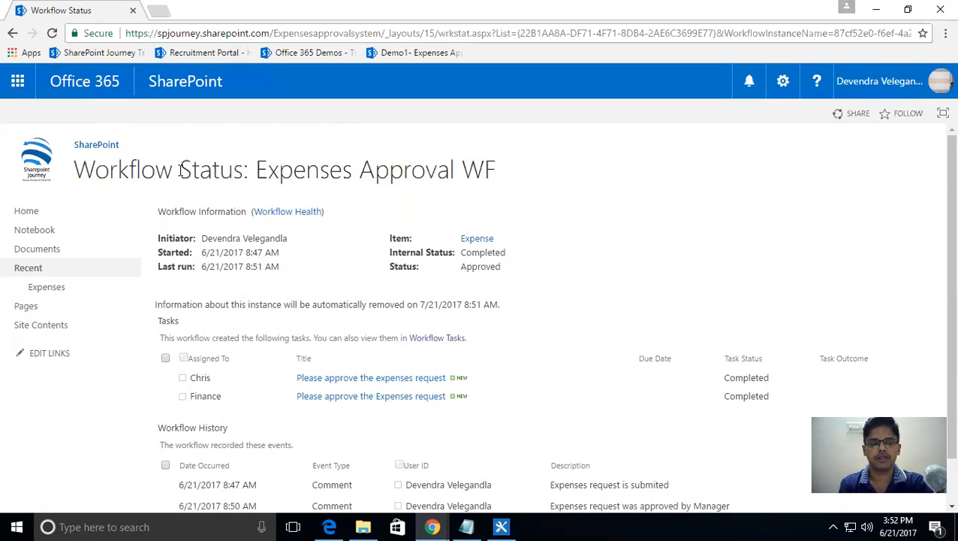
left_click(55, 290)
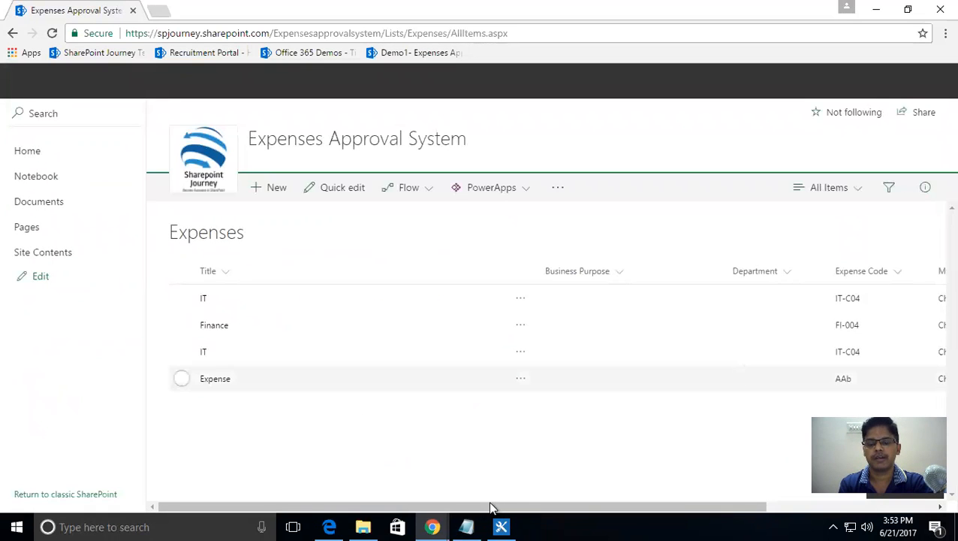
left_click_drag(626, 507, 735, 512)
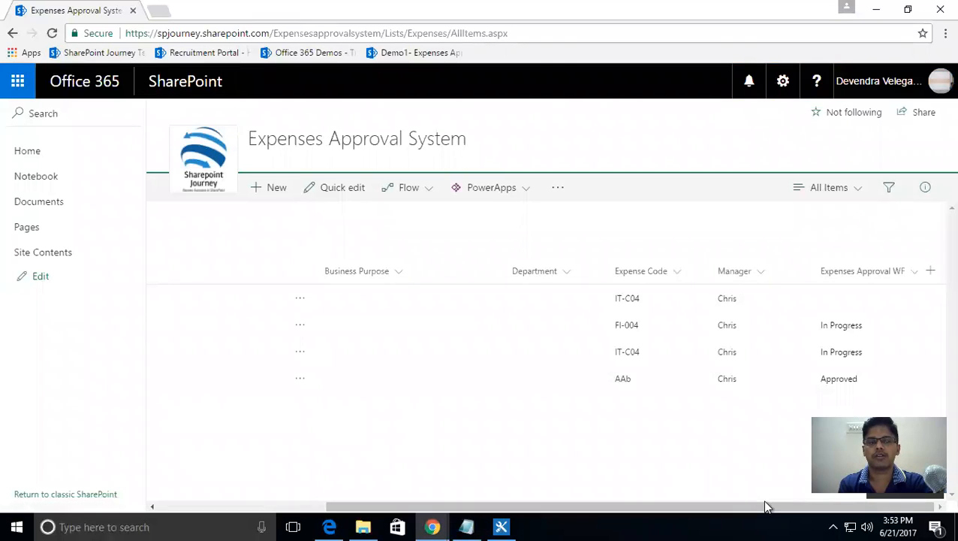
left_click_drag(726, 509, 567, 513)
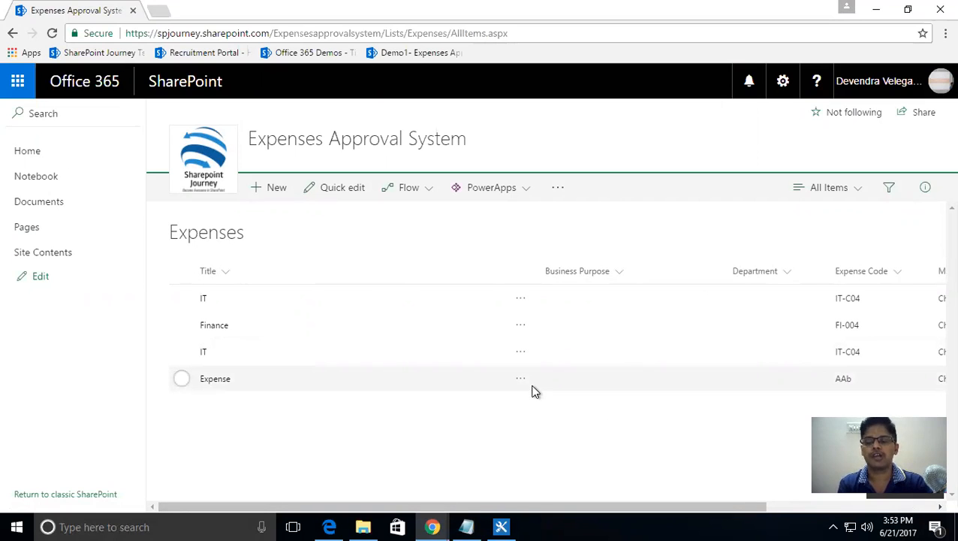
Switch to SharePoint Designer and show the Expenses Approval System site's workflows.
left_click(507, 522)
left_click(45, 175)
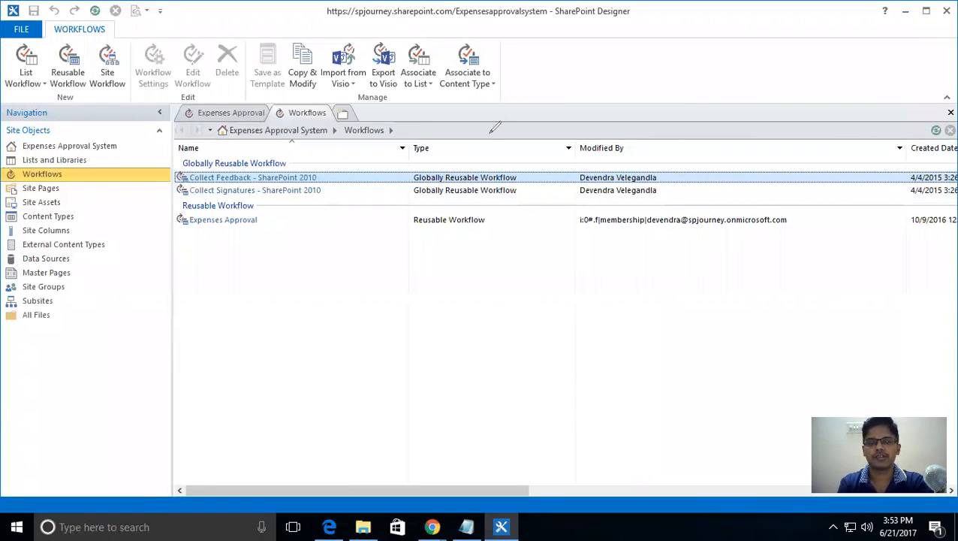
Write the on-screen note "SPD 2013 SP1" and "KB" in the empty area below the workflows, and clear it.
left_click(350, 283)
type("SPD ")
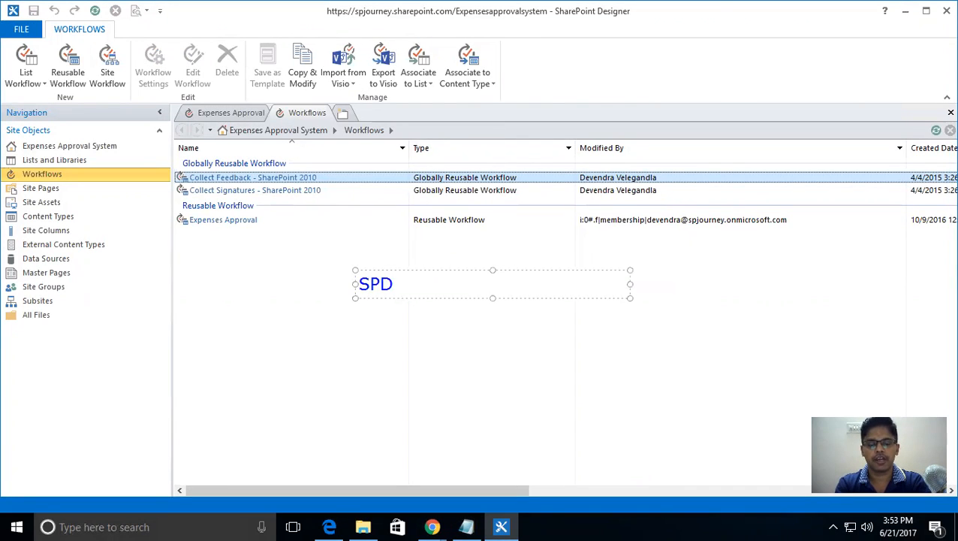
type("2013 SP1")
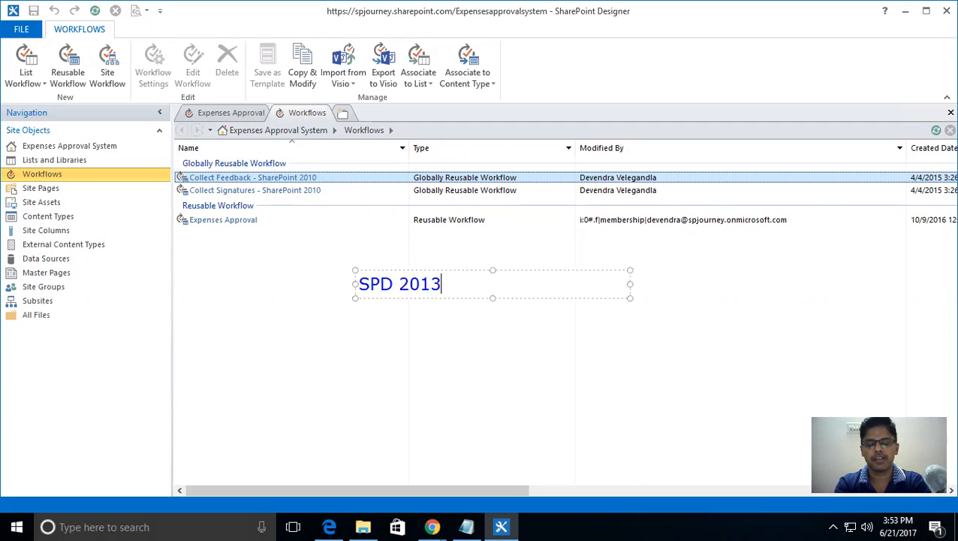
key("Return")
key("Return")
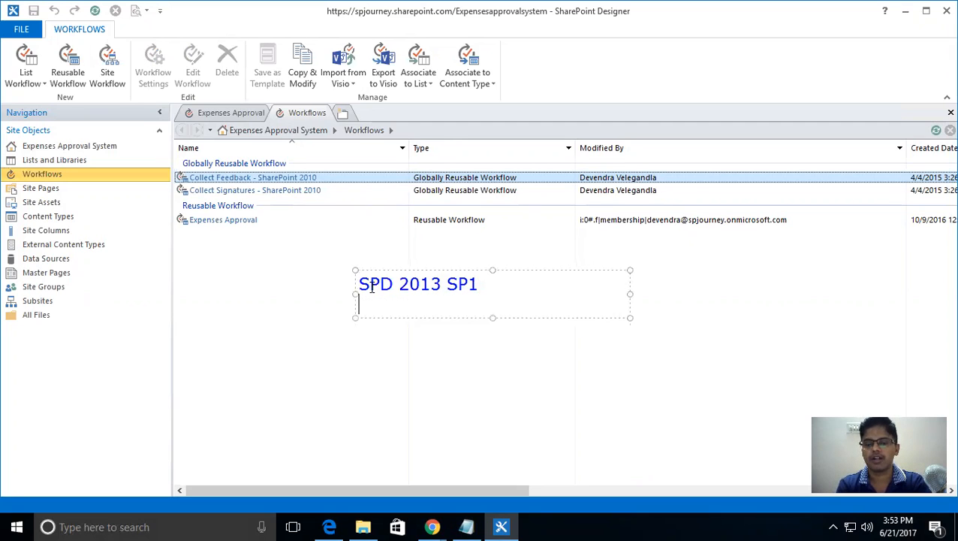
type("KB")
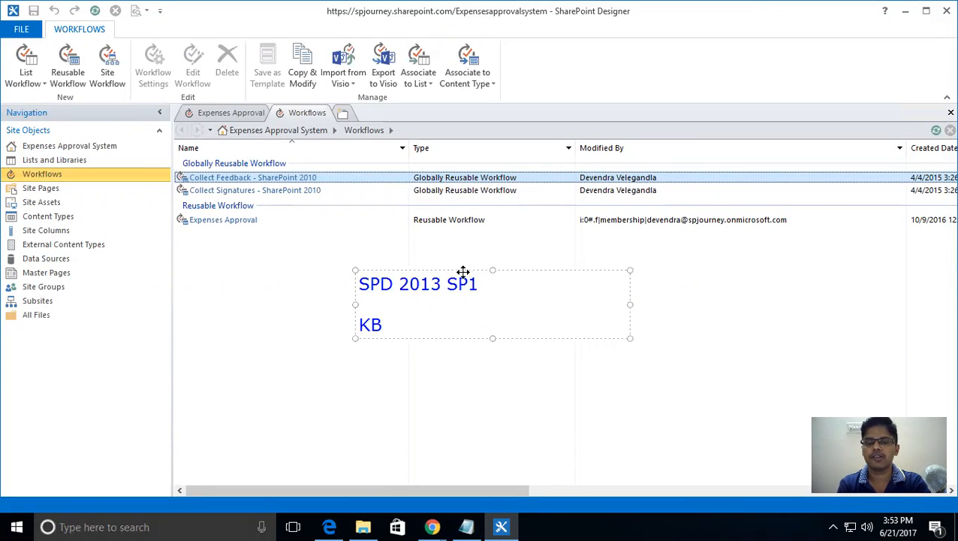
left_click_drag(461, 271, 357, 267)
left_click(376, 370)
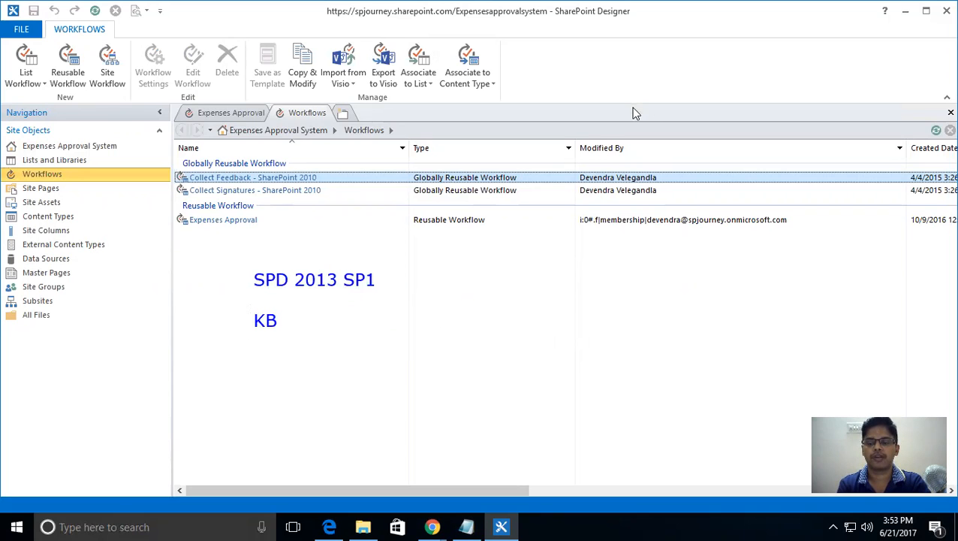
key("Escape")
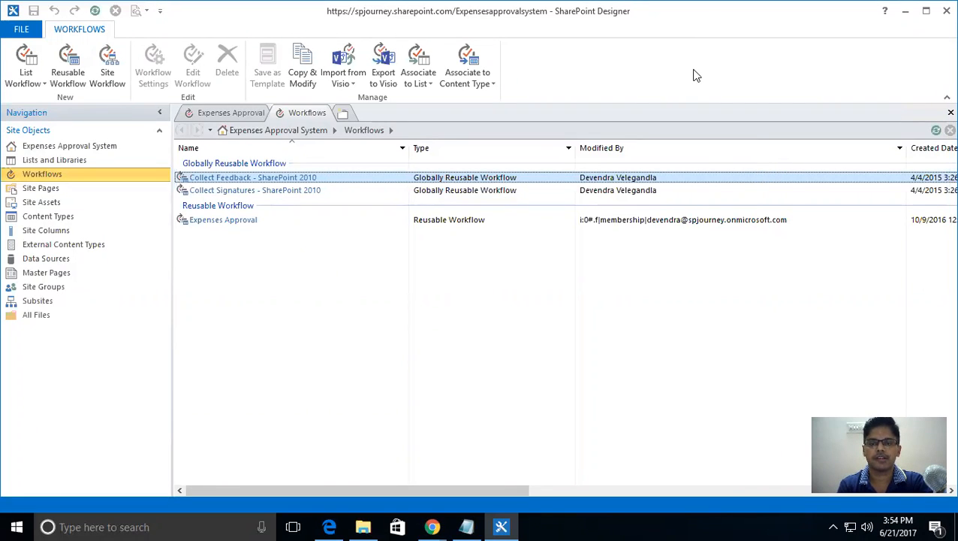
Check the workflow type in the Expenses Approval workflow's settings and return to the site's workflows.
left_click(227, 222)
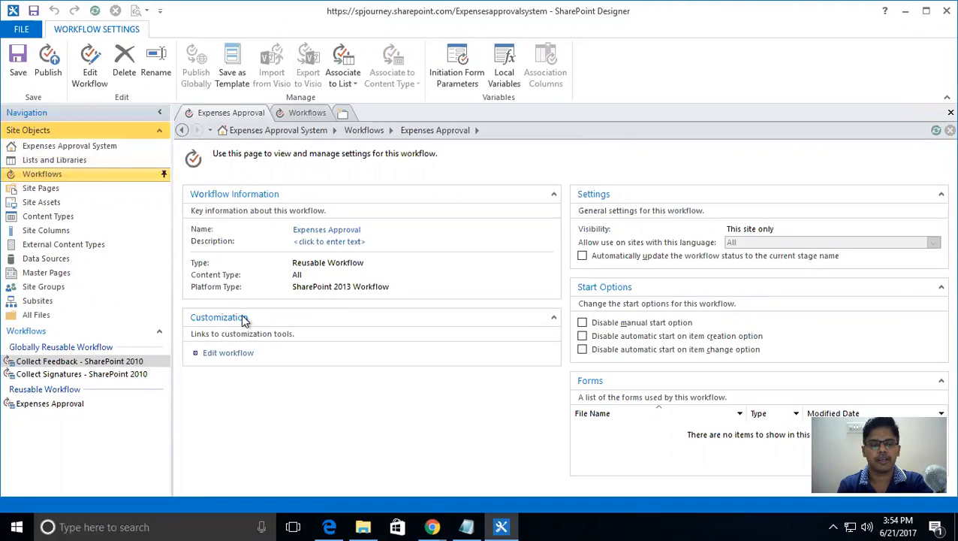
left_click(312, 262)
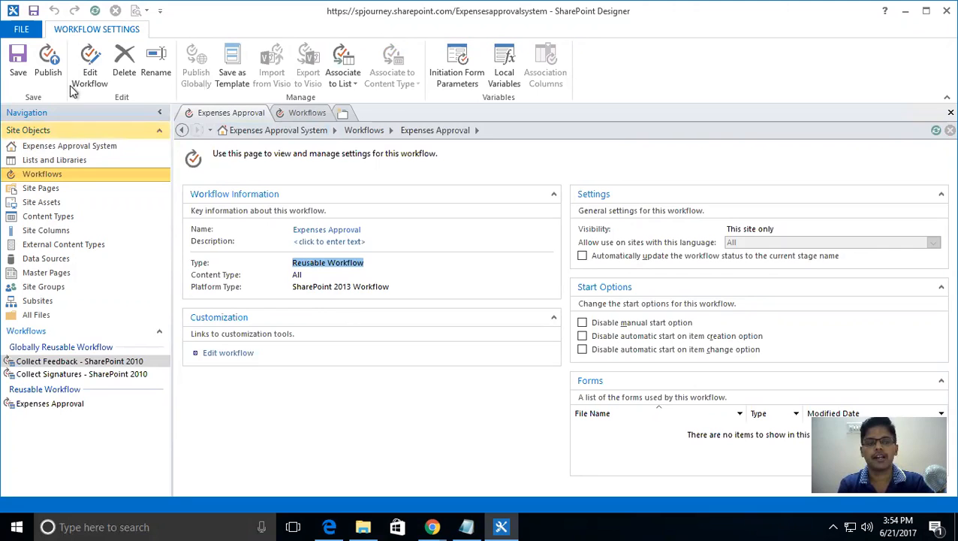
left_click(35, 172)
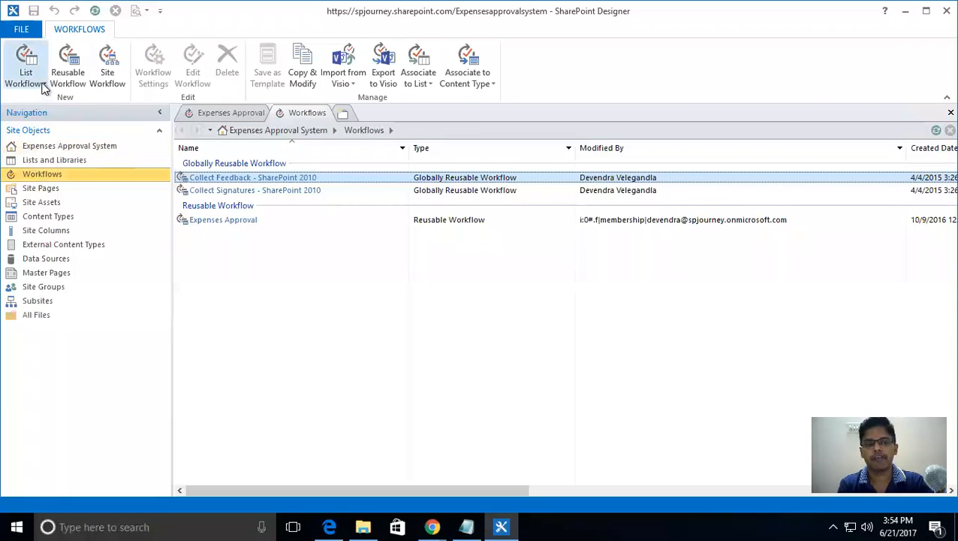
Review the lists offered for a list workflow and the fields and platform types for creating a reusable workflow, without creating one.
left_click(42, 84)
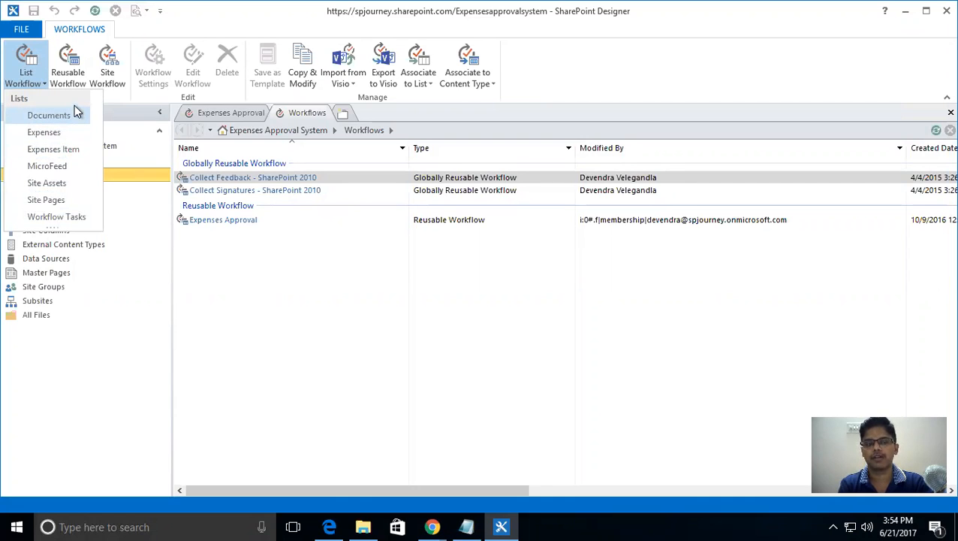
left_click(79, 81)
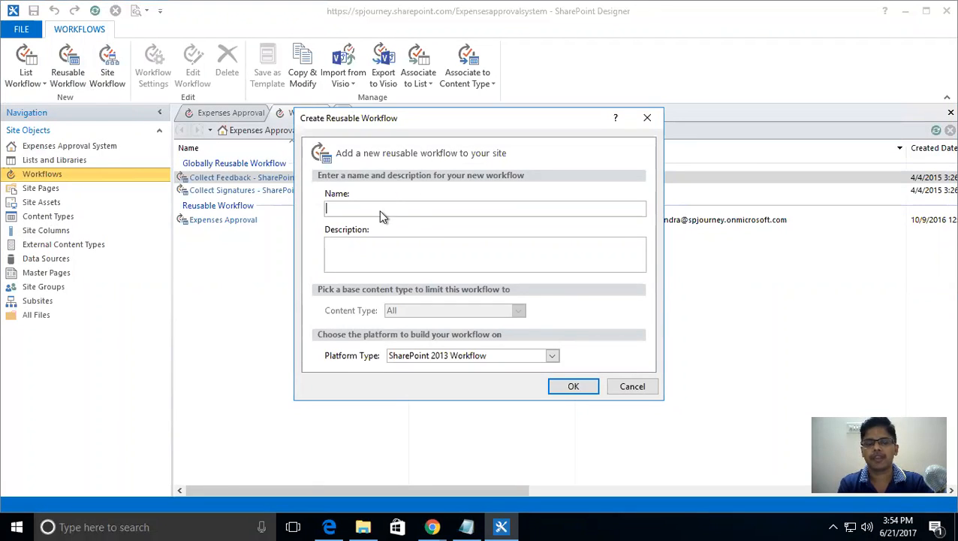
left_click(375, 255)
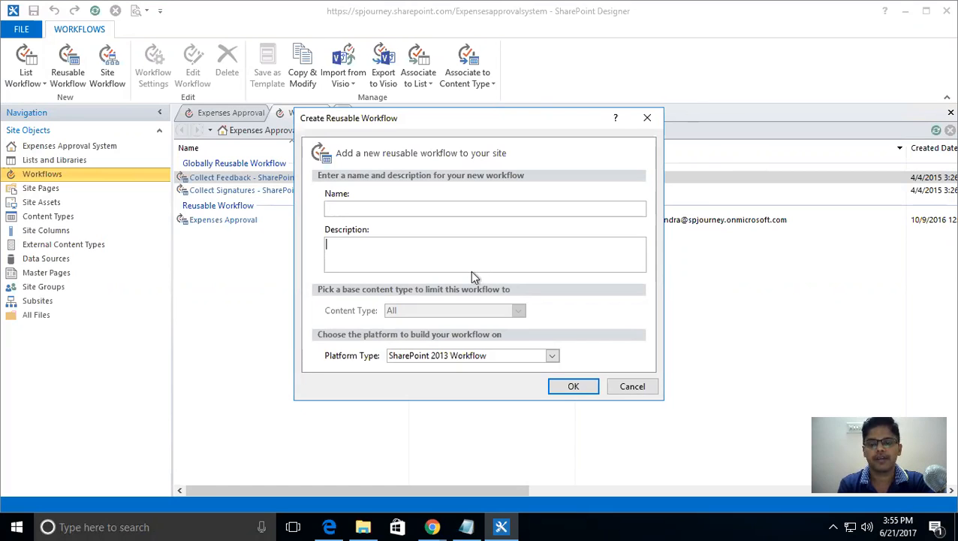
left_click(449, 356)
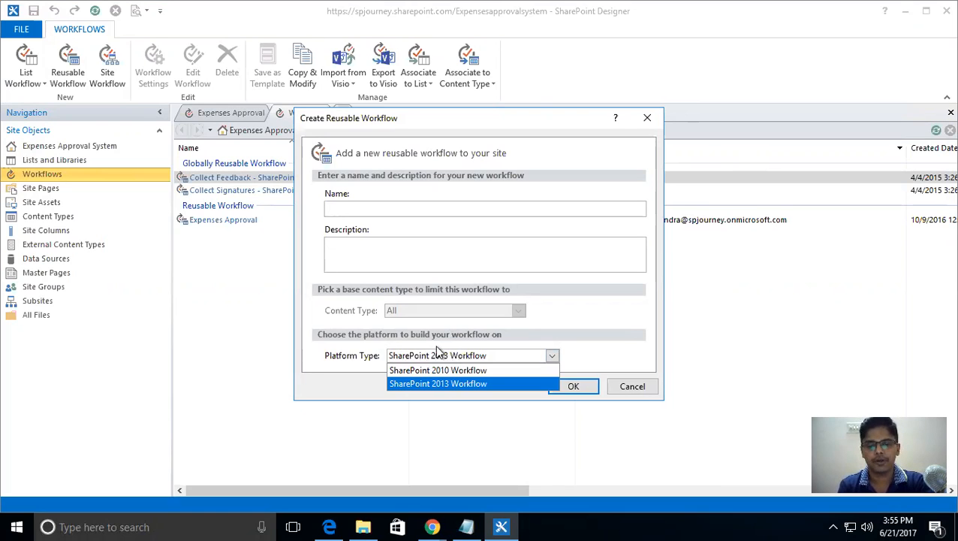
left_click(376, 344)
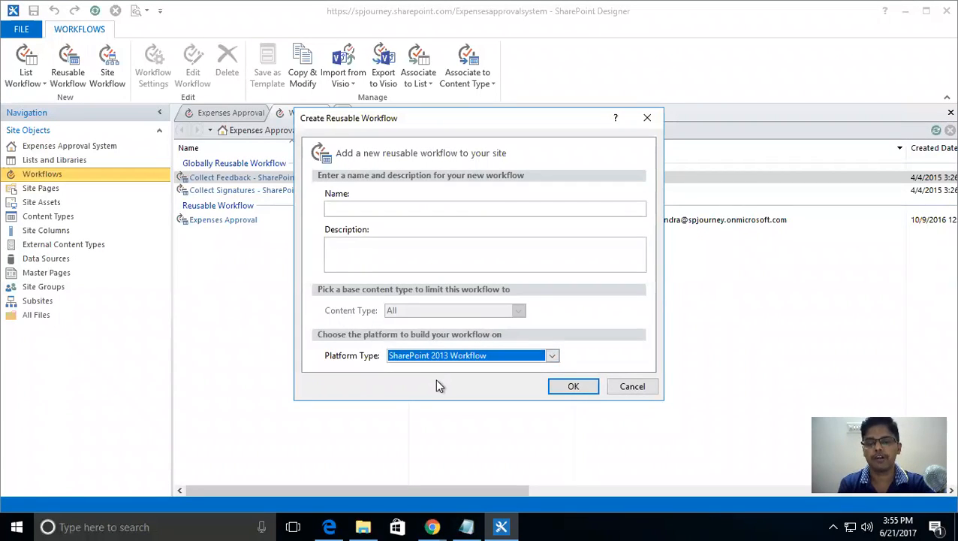
left_click(386, 214)
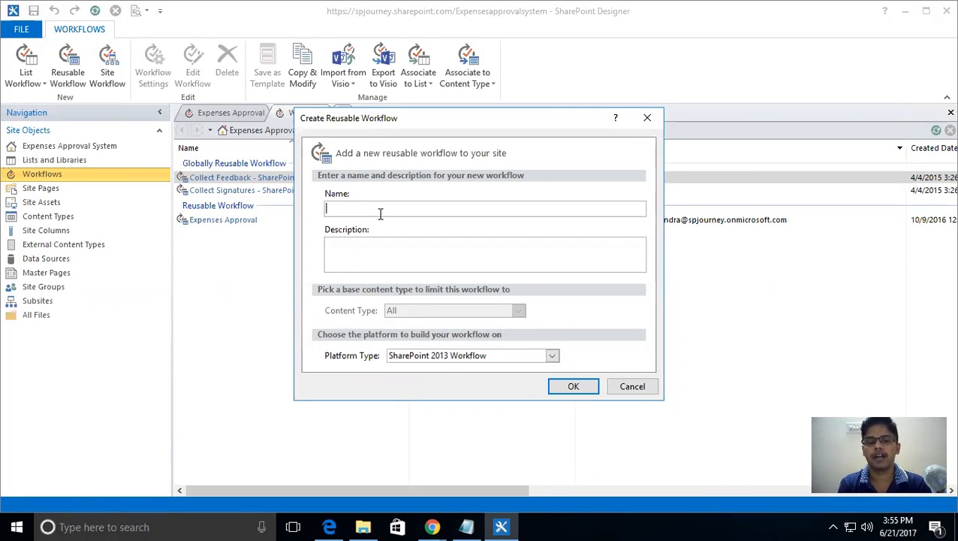
left_click(368, 253)
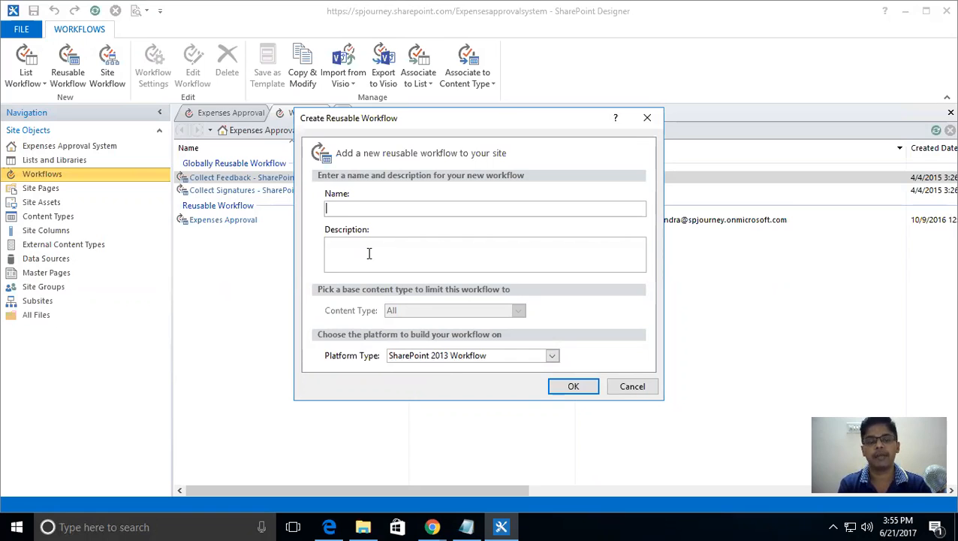
left_click(647, 118)
Open the Expenses Approval workflow for editing, look over its Manager stage, and return to the site's workflows.
left_click(234, 224)
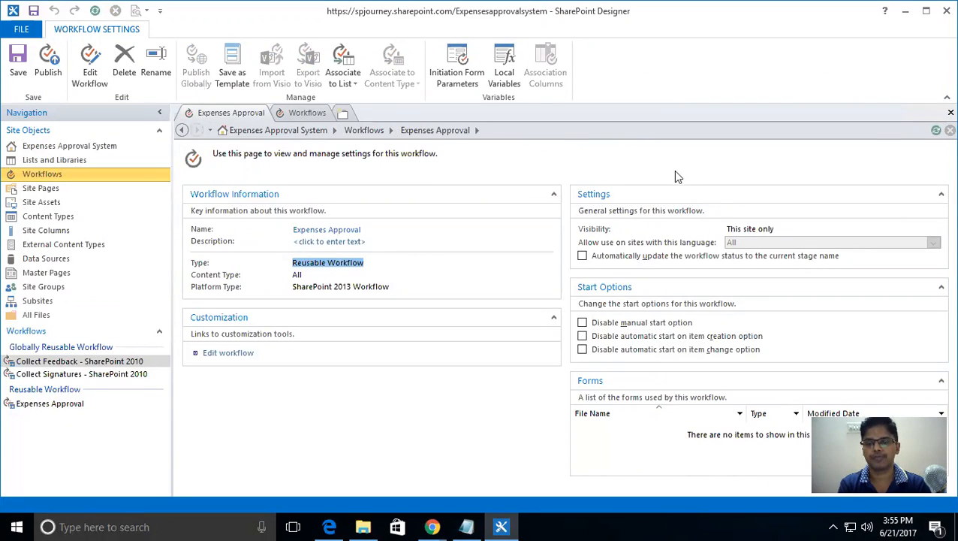
left_click(229, 353)
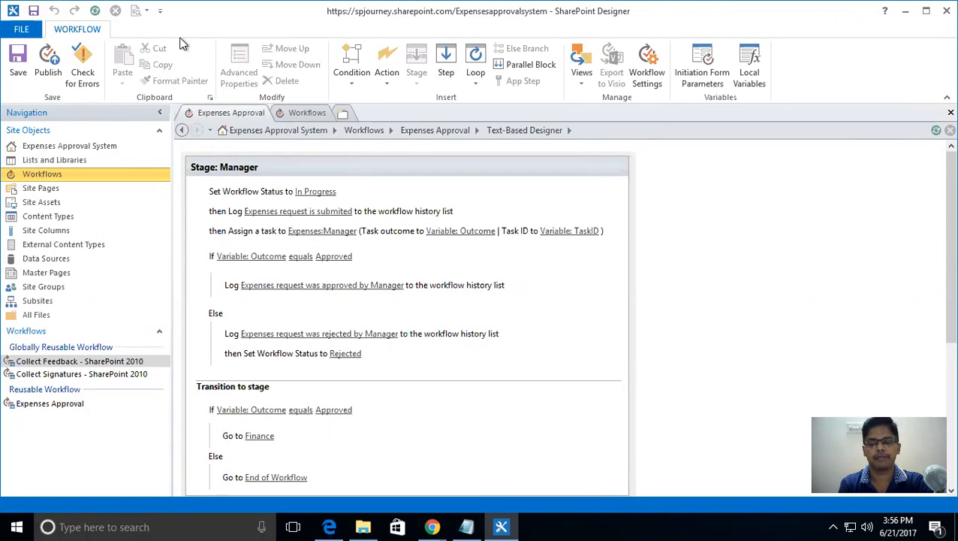
left_click(37, 177)
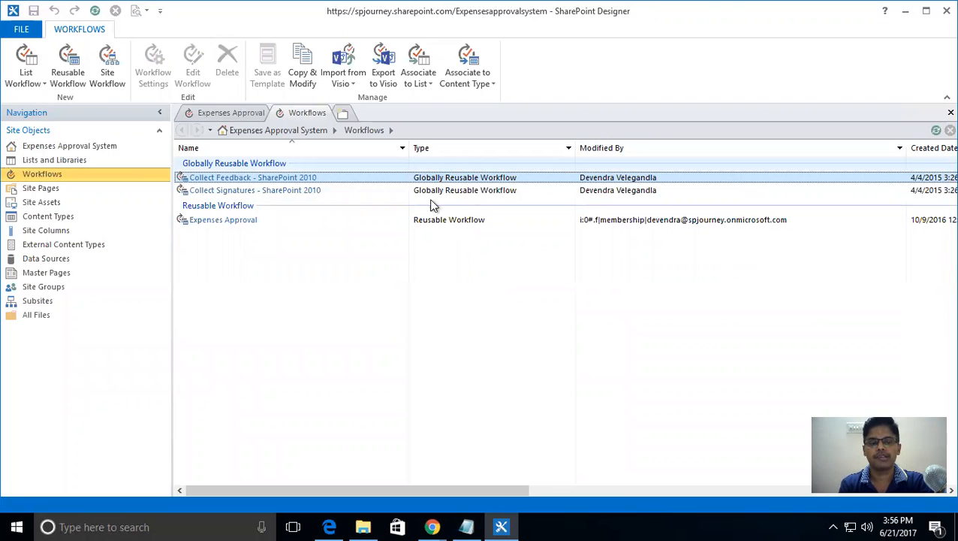
Select the Expenses Approval reusable workflow, check the Save as Template option, and open the workflow's settings.
left_click(355, 222)
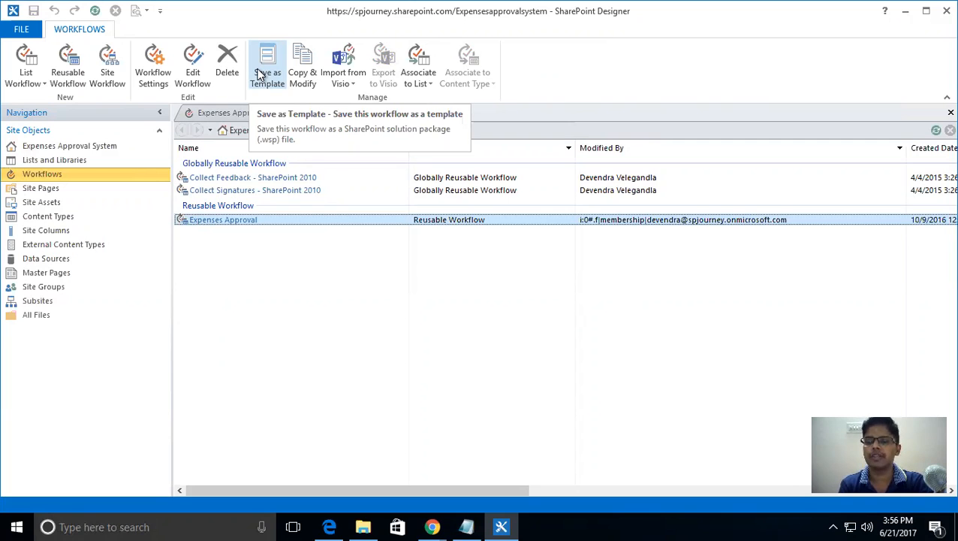
left_click(230, 221)
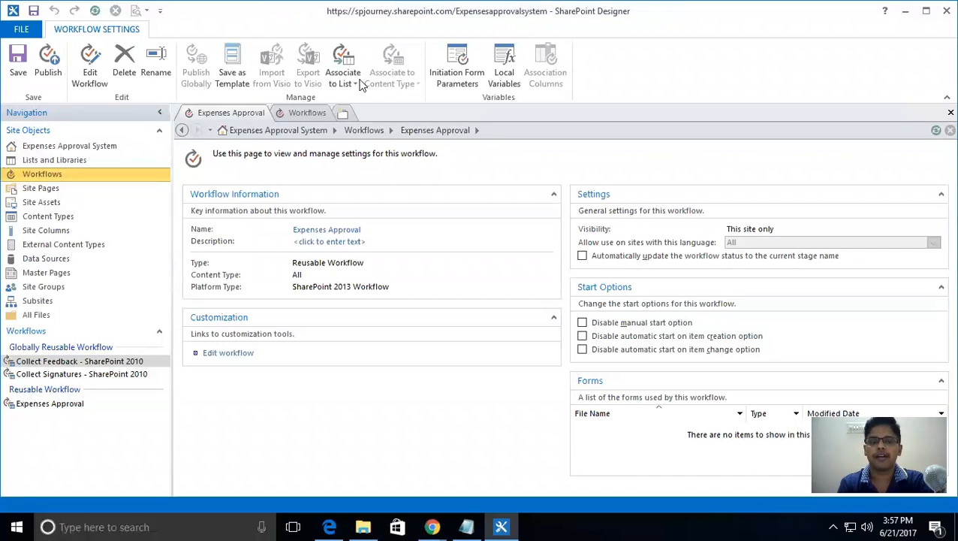
Write the on-screen note "no automatically" above the workflow settings, and erase it.
left_click(453, 153)
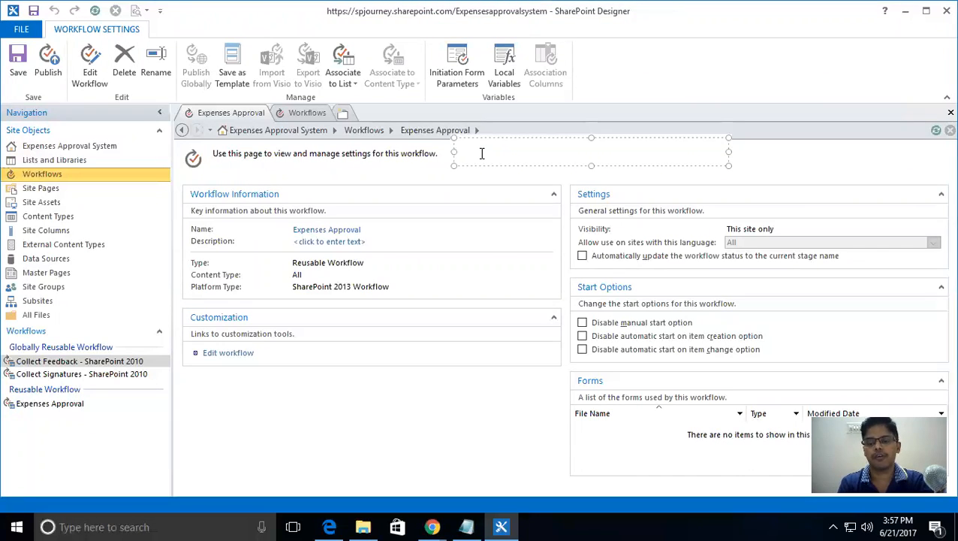
type("Ma")
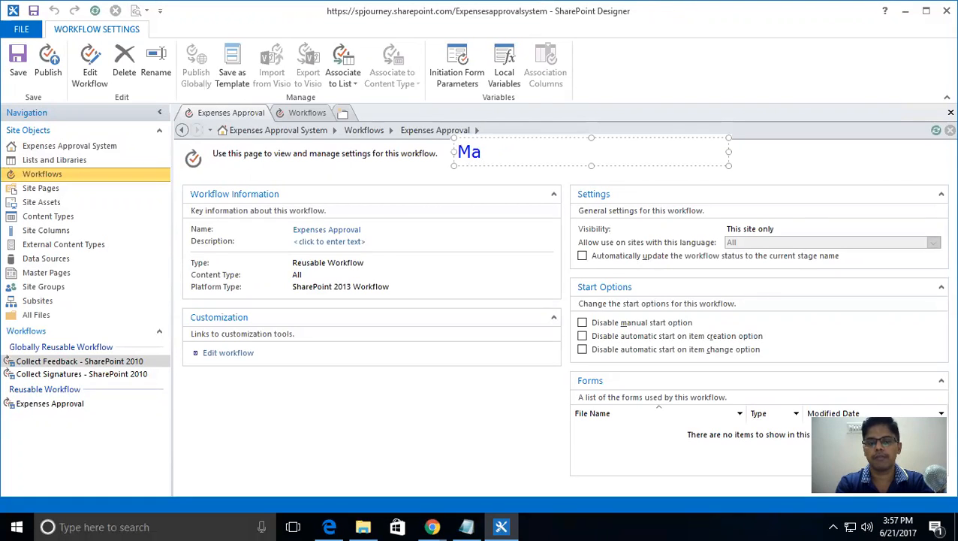
key("BackSpace")
key("BackSpace")
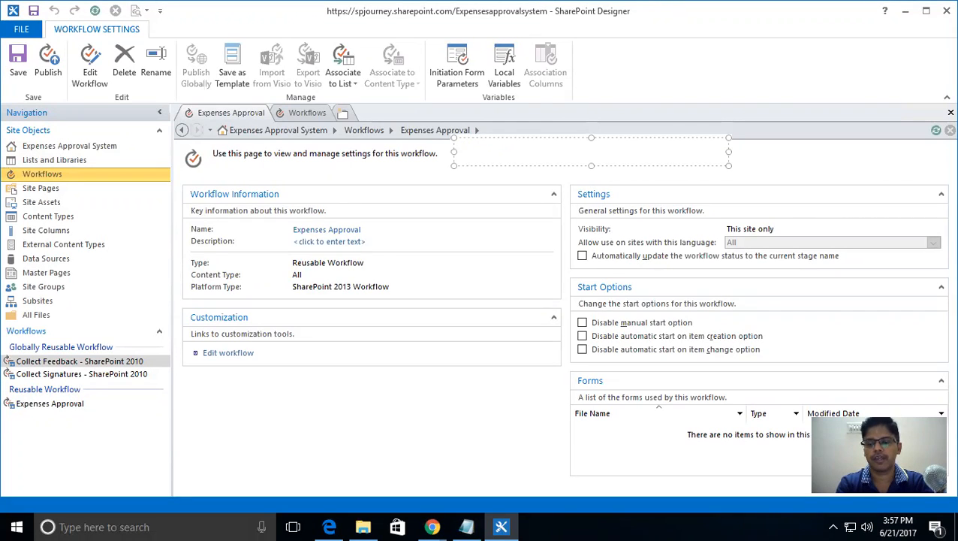
type("no")
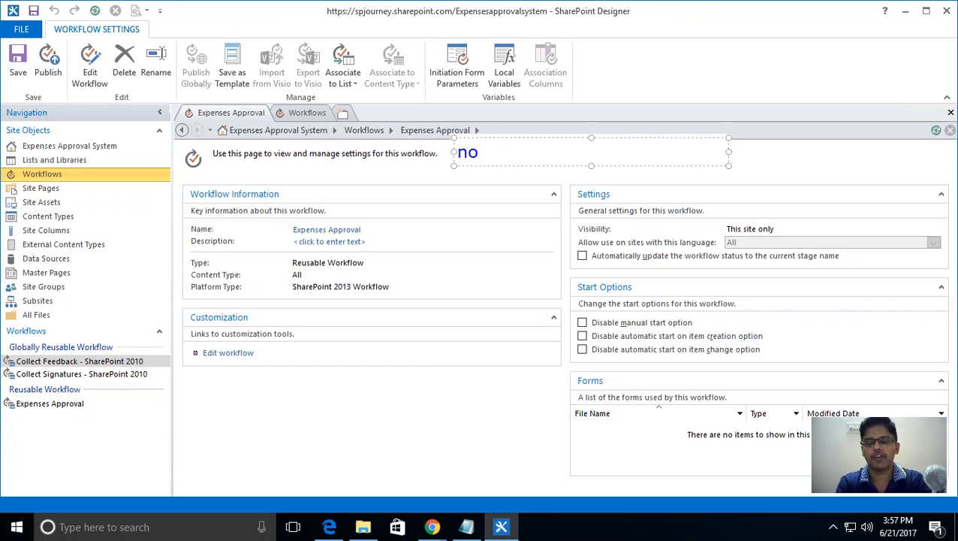
type(" automatically")
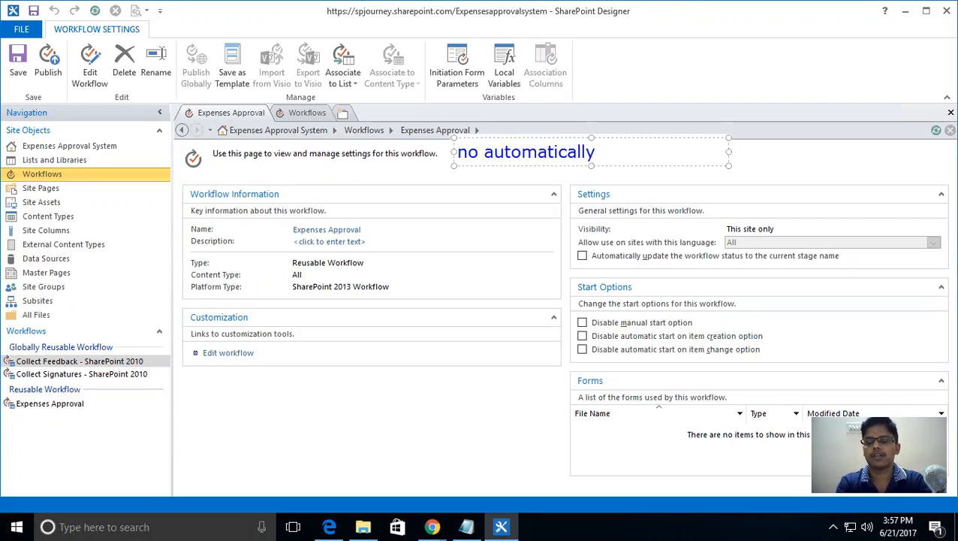
key("shift+Home")
key("BackSpace")
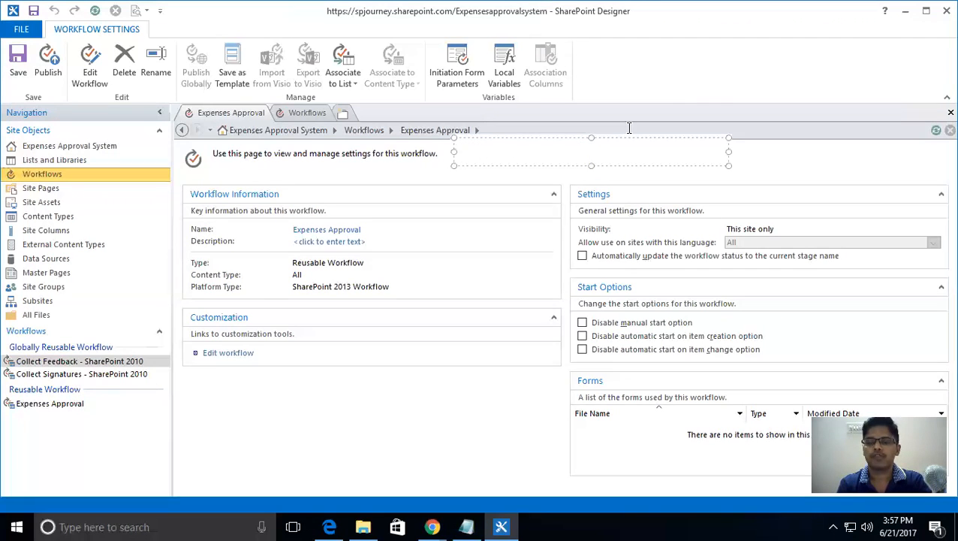
left_click(674, 115)
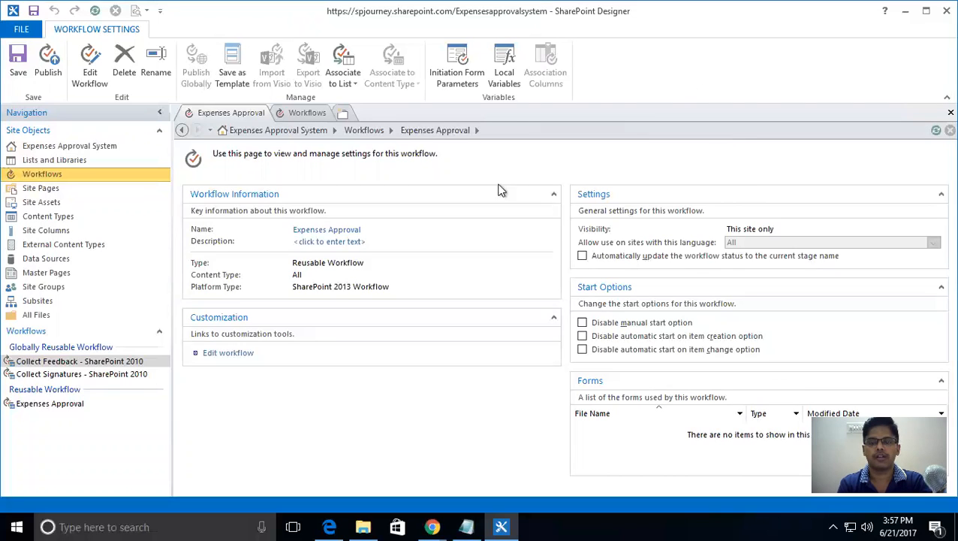
Open the Expenses Approval workflow in the text-based designer and review the actions and transitions of the Manager stage.
left_click(243, 352)
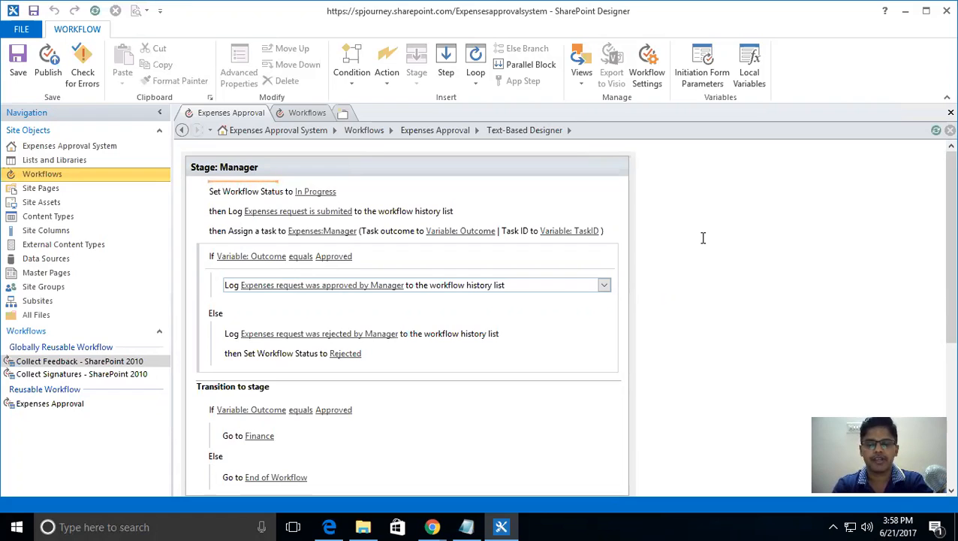
left_click(569, 152)
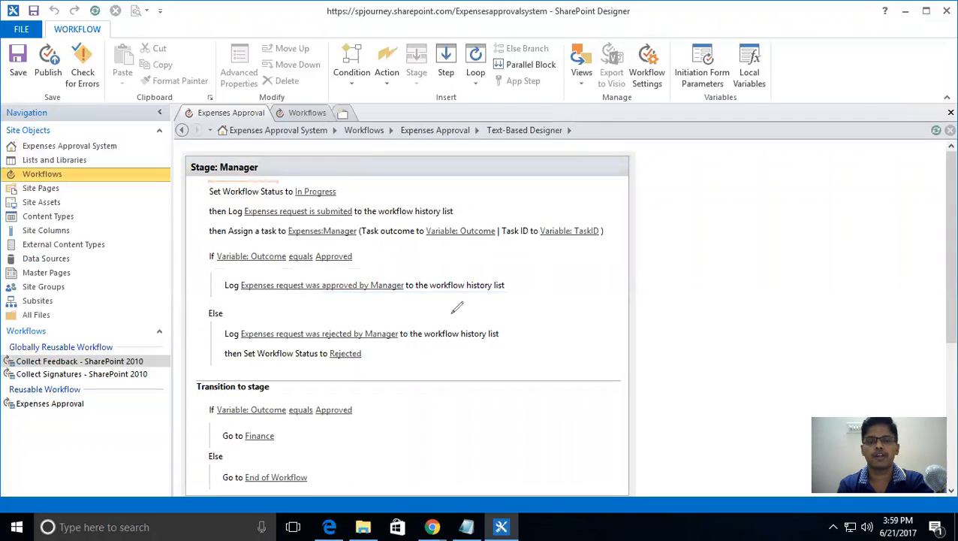
Write the on-screen note "Due Date" beside the Manager stage's transition, and select the action that sets the workflow status to In Progress.
left_click_drag(449, 359, 457, 58)
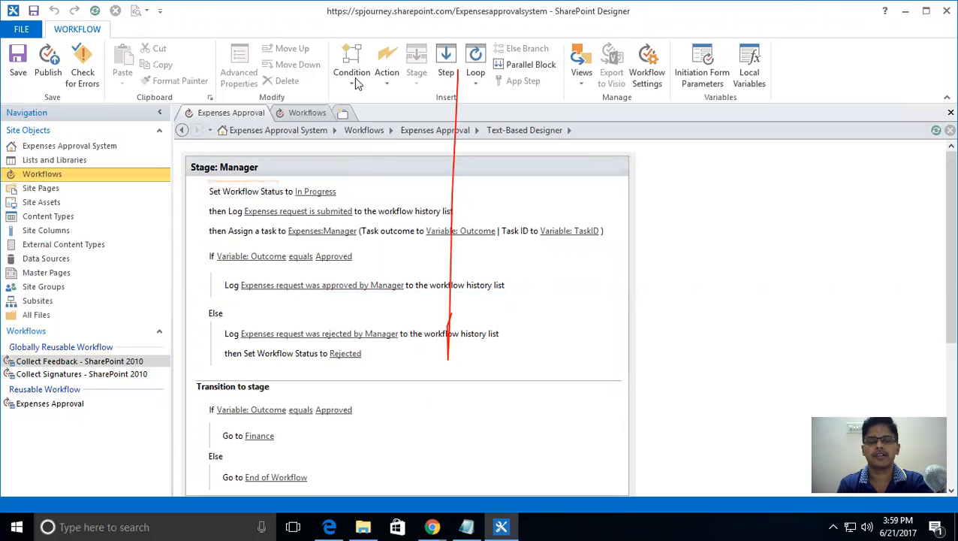
key("Escape")
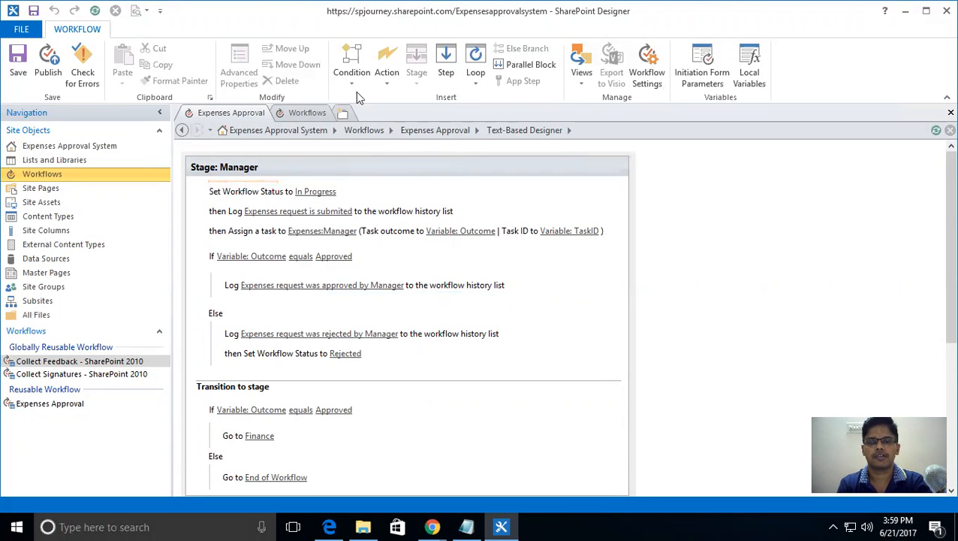
left_click(442, 408)
type("Due Date")
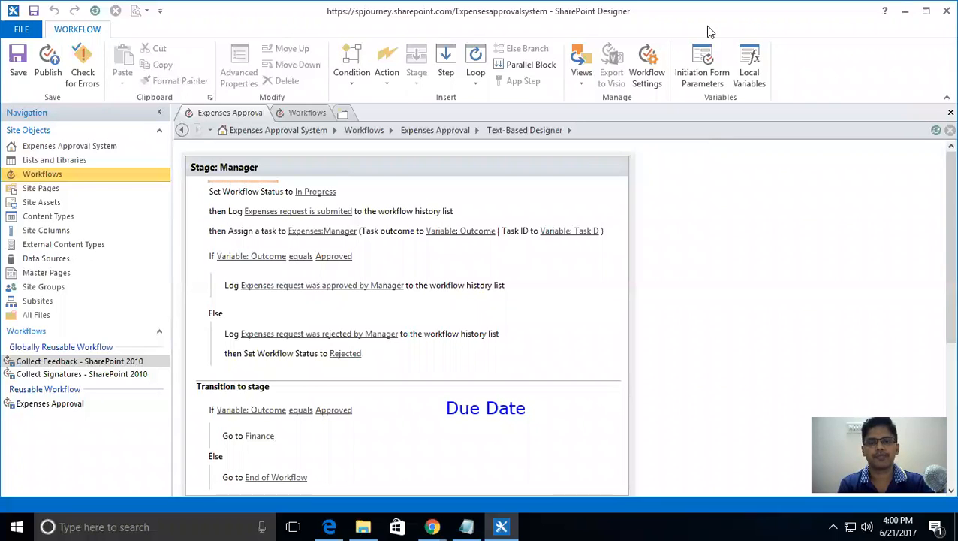
left_click(401, 193)
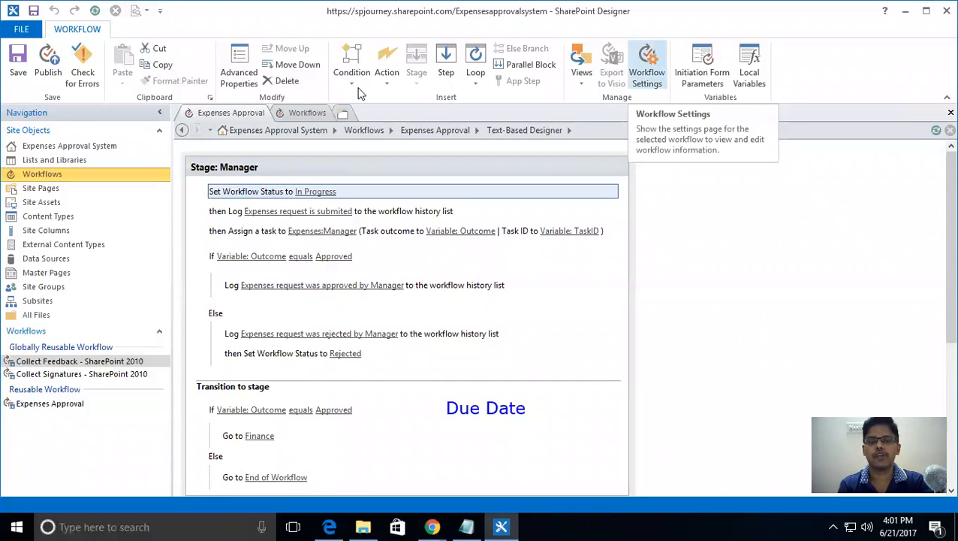
Write the on-screen note "Approved", "Rejected", "In Progress" on separate lines beside the Manager stage, and erase all notes.
left_click(471, 309)
type("A")
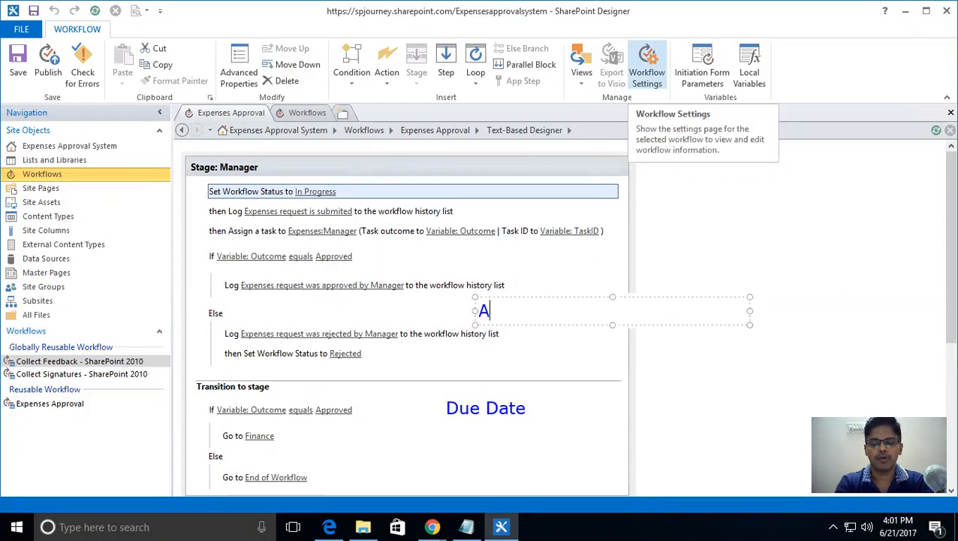
type("pproved")
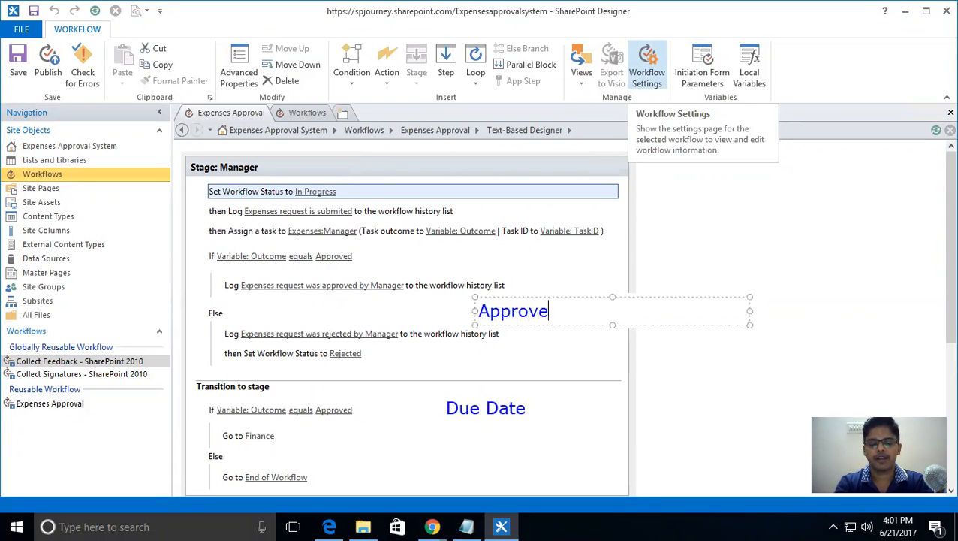
key("Return")
key("Return")
type("Rejected")
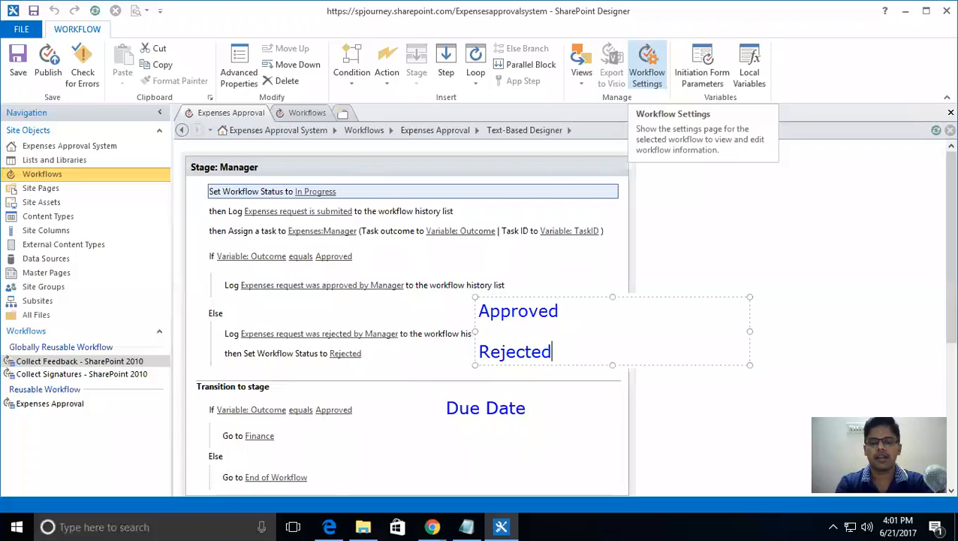
key("Return")
key("Return")
type("In")
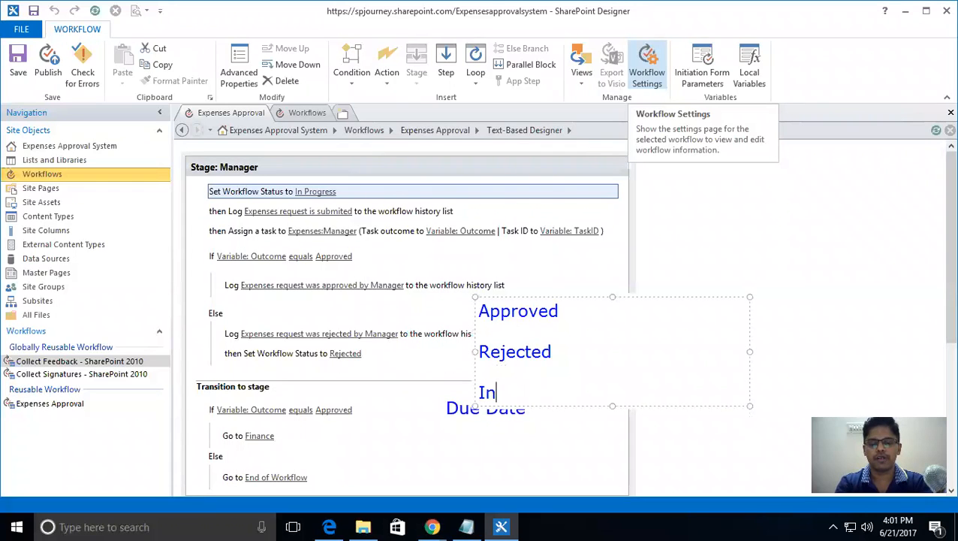
type(" Progress")
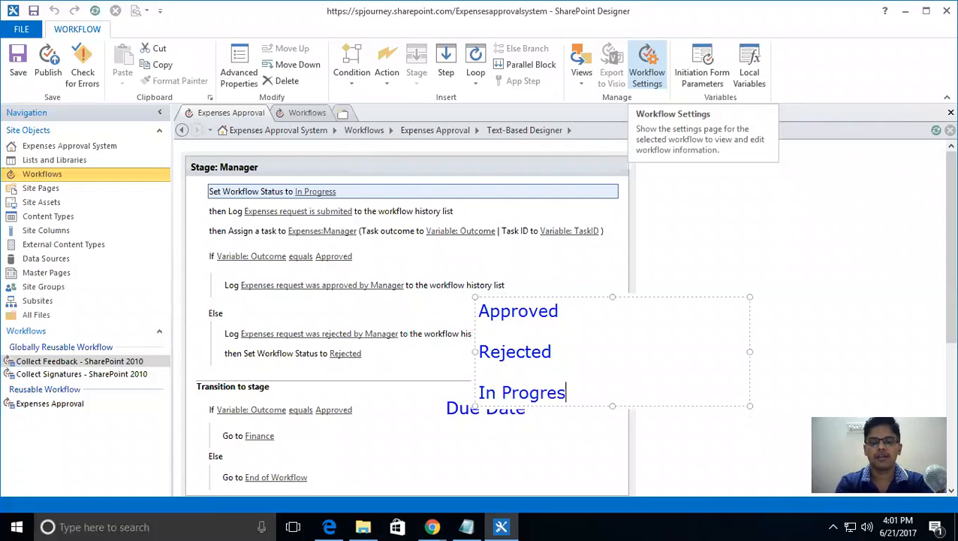
key("Return")
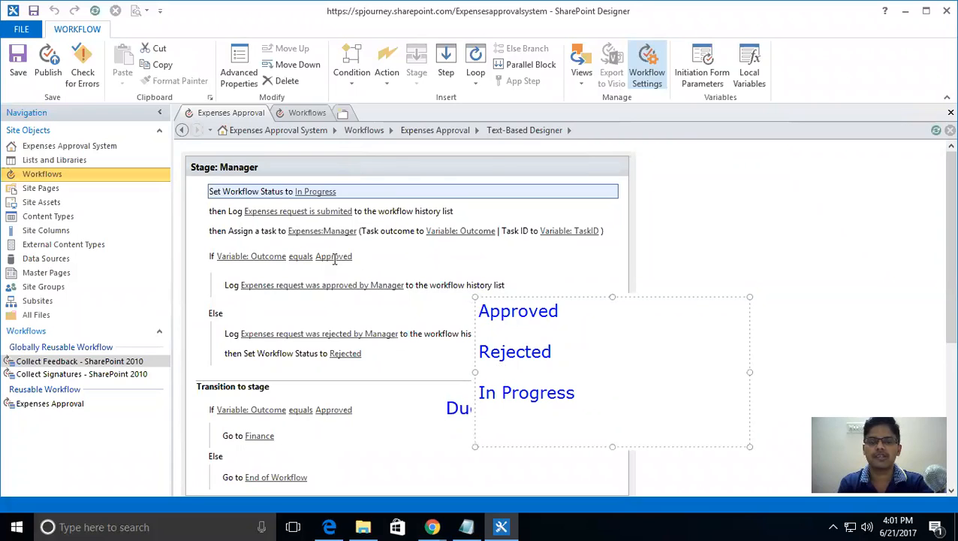
left_click(627, 106)
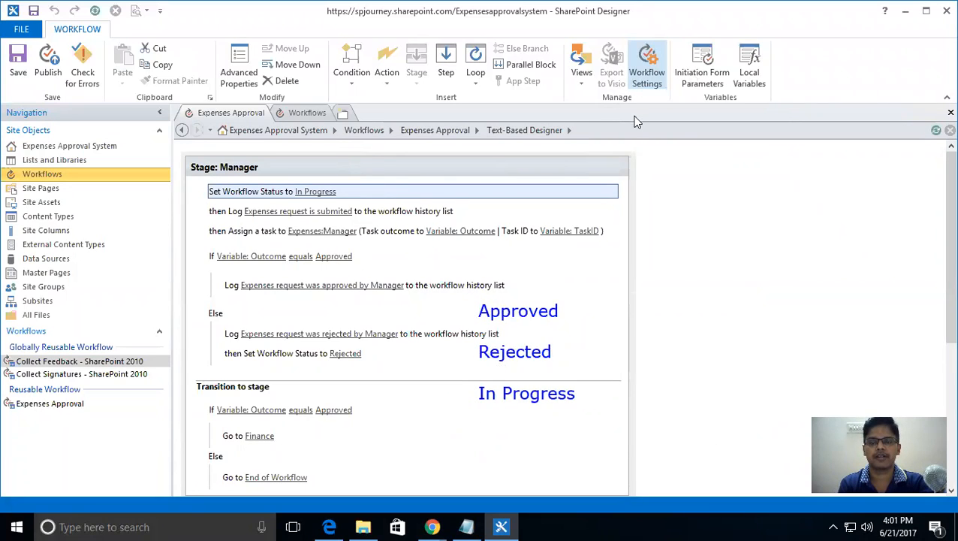
left_click(472, 208)
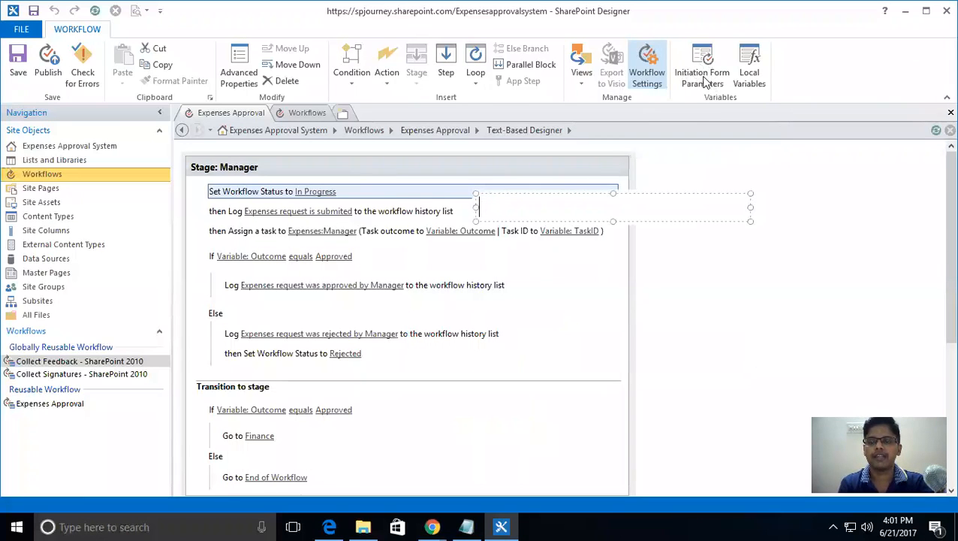
key("Escape")
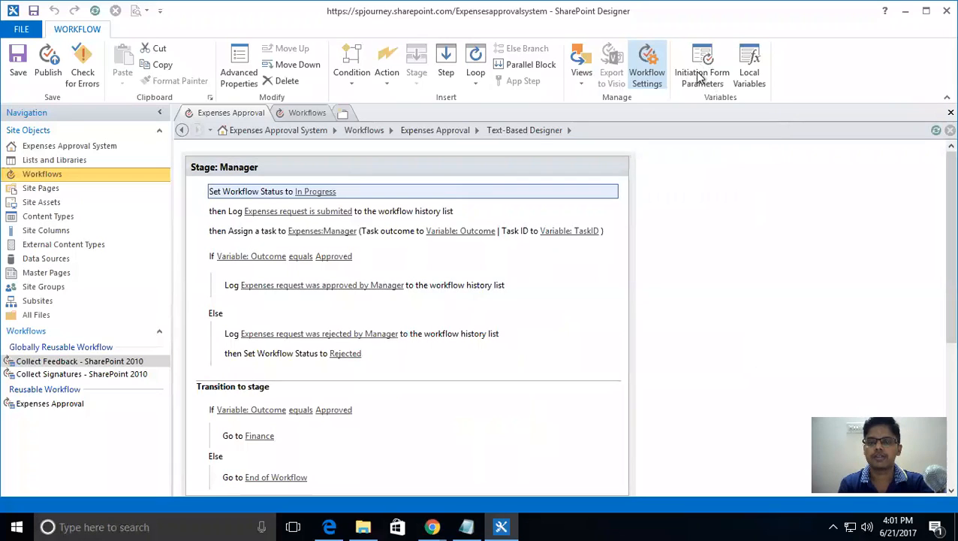
Select the Manager stage's request submission log action, and in Chrome open the completed workflow status of the Expense item in the Expenses list.
left_click(421, 216)
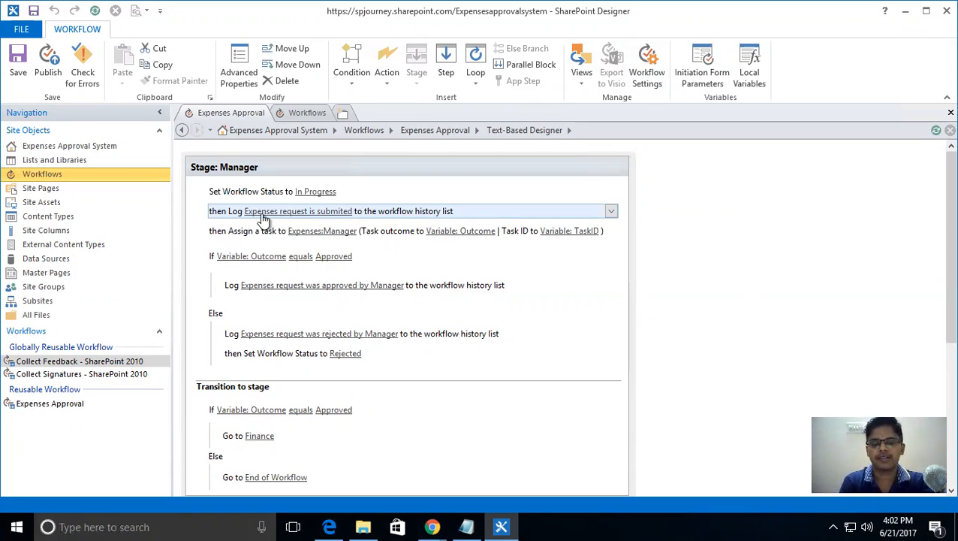
left_click(432, 526)
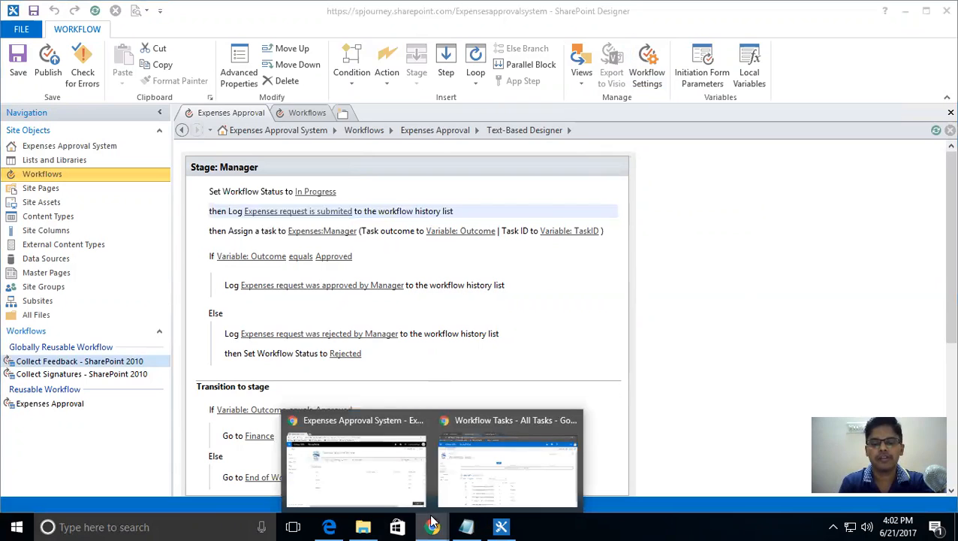
left_click(385, 466)
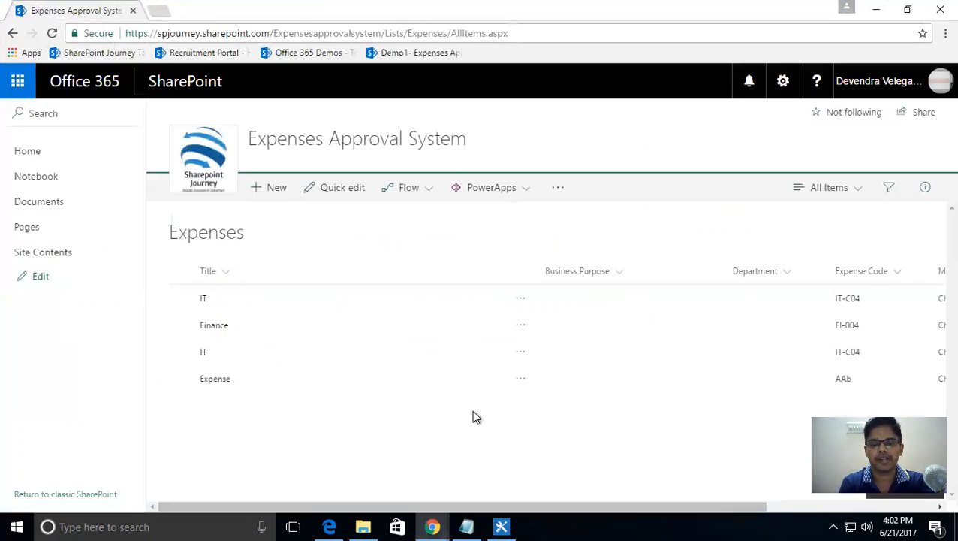
left_click(513, 378)
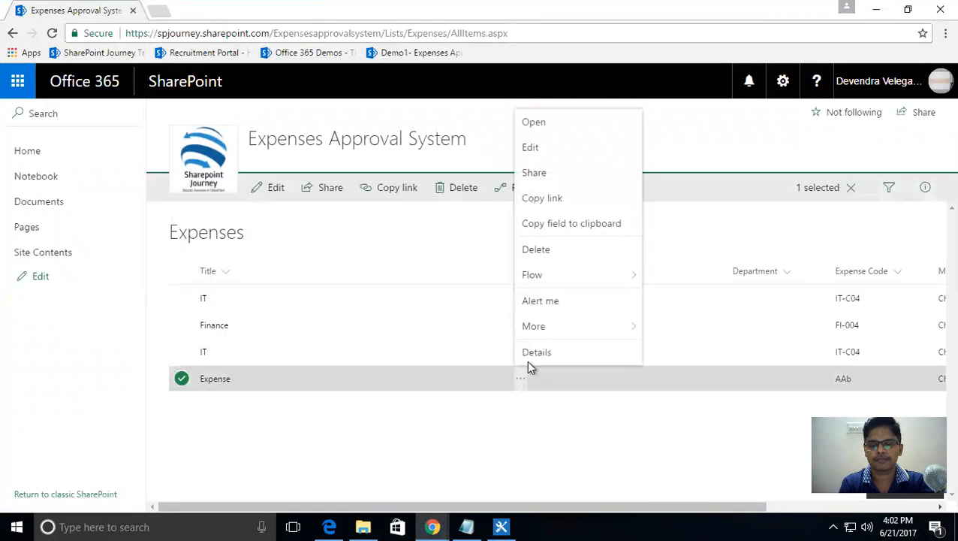
mouse_move(545, 333)
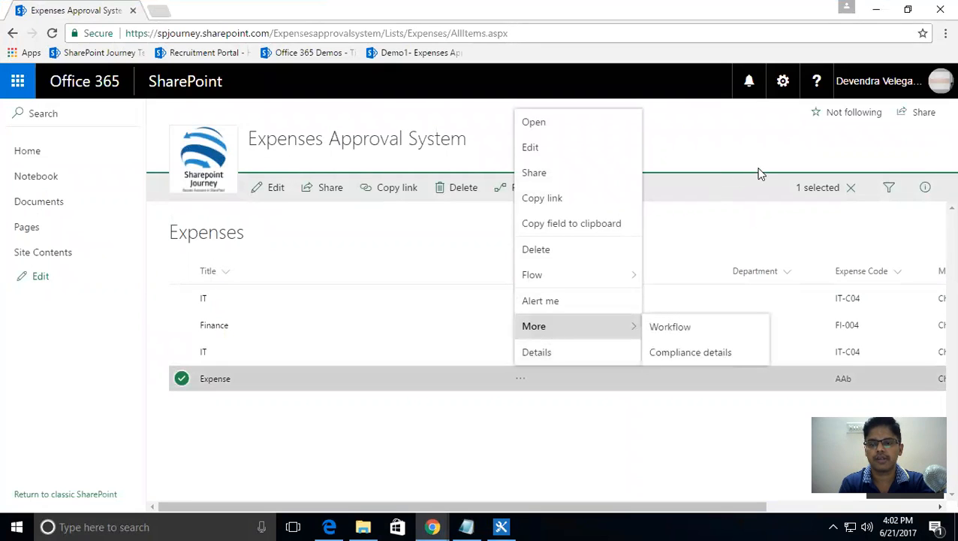
left_click(678, 327)
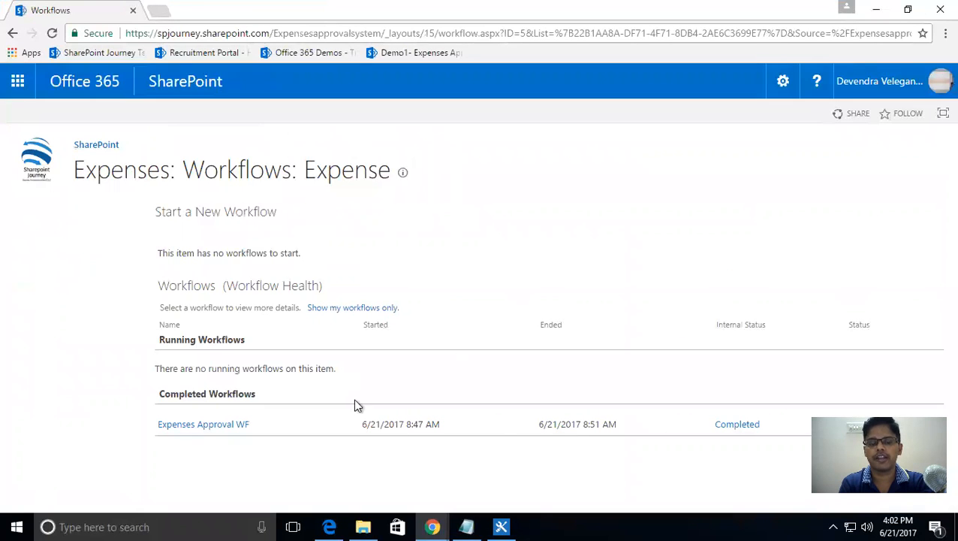
left_click(732, 426)
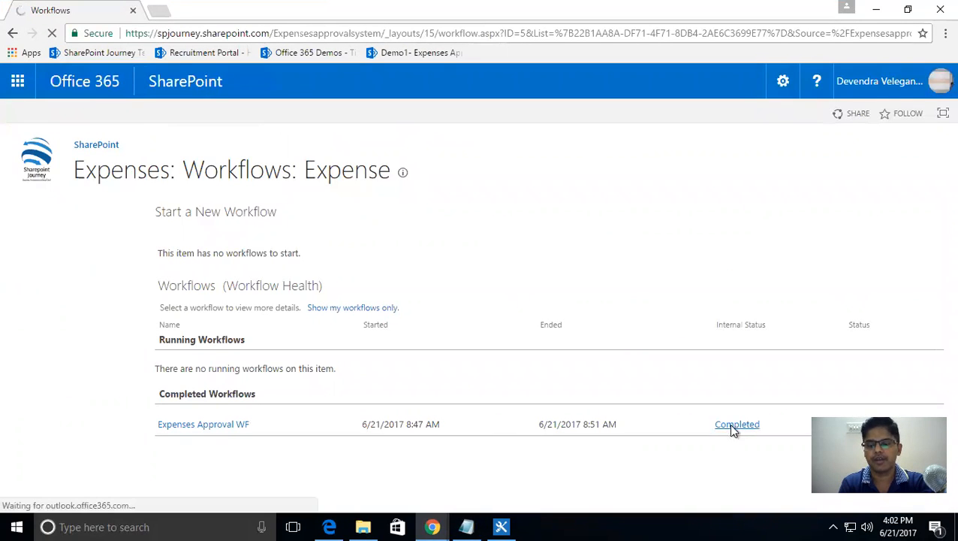
Switch back to SharePoint Designer, review the Manager and Finance stages, and select the action that logs the manager's approval.
left_click(502, 526)
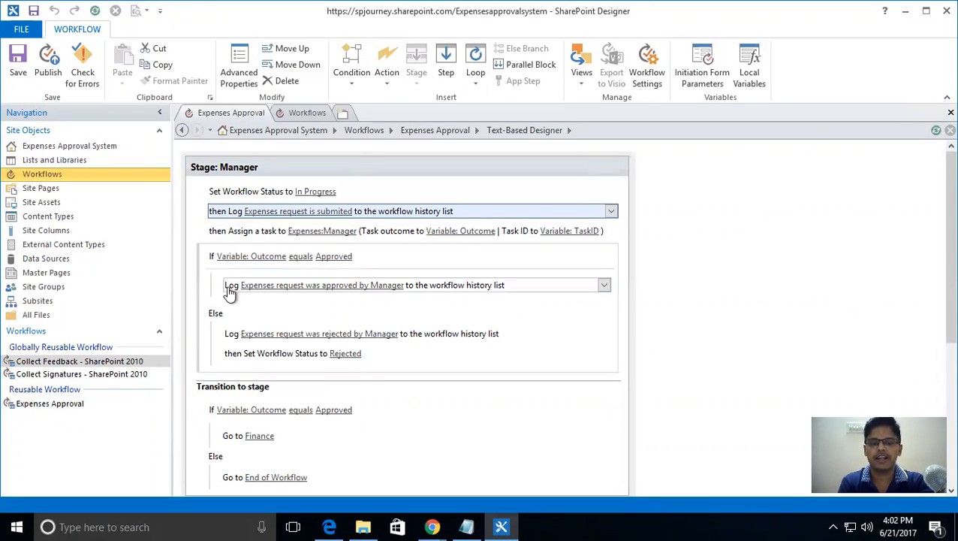
scroll(935, 293, "down", 3)
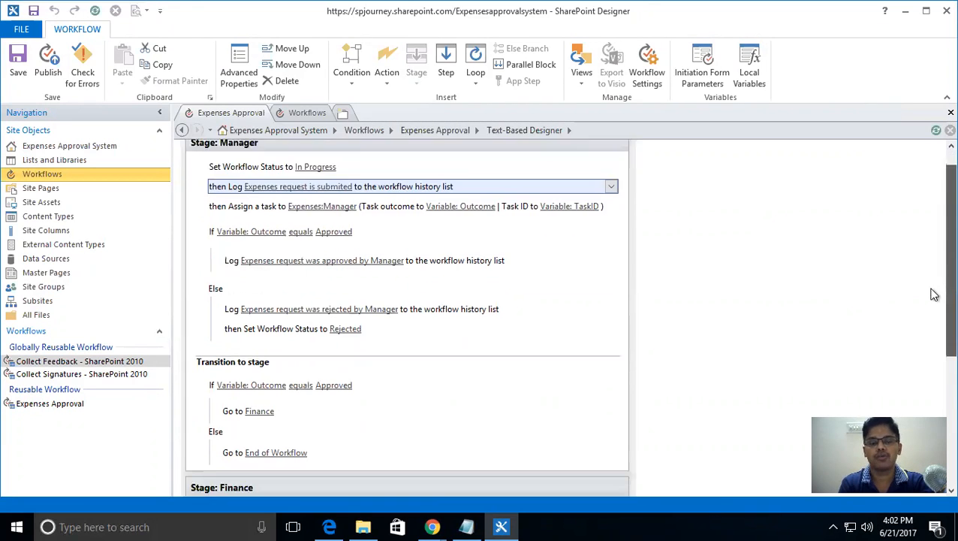
scroll(933, 321, "down", 2)
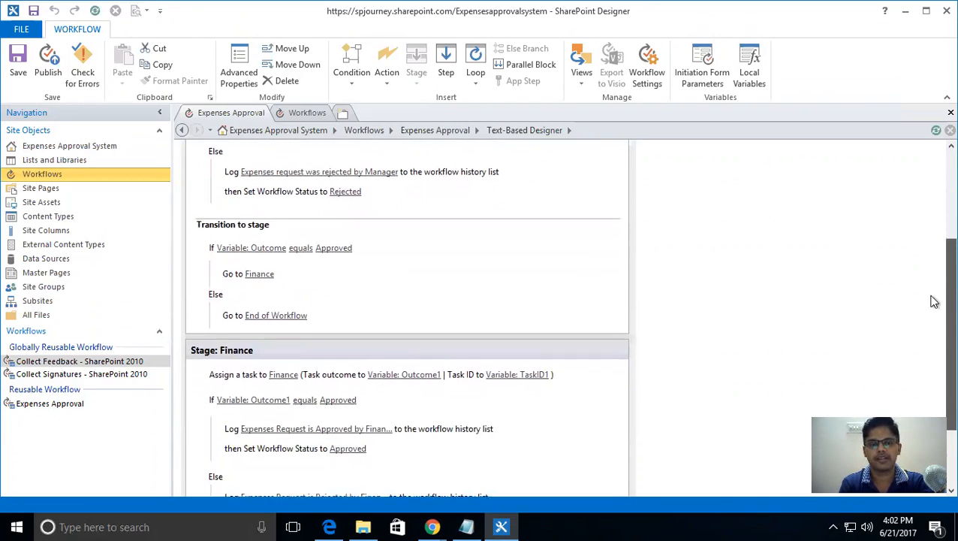
scroll(935, 299, "up", 3)
left_click(523, 211)
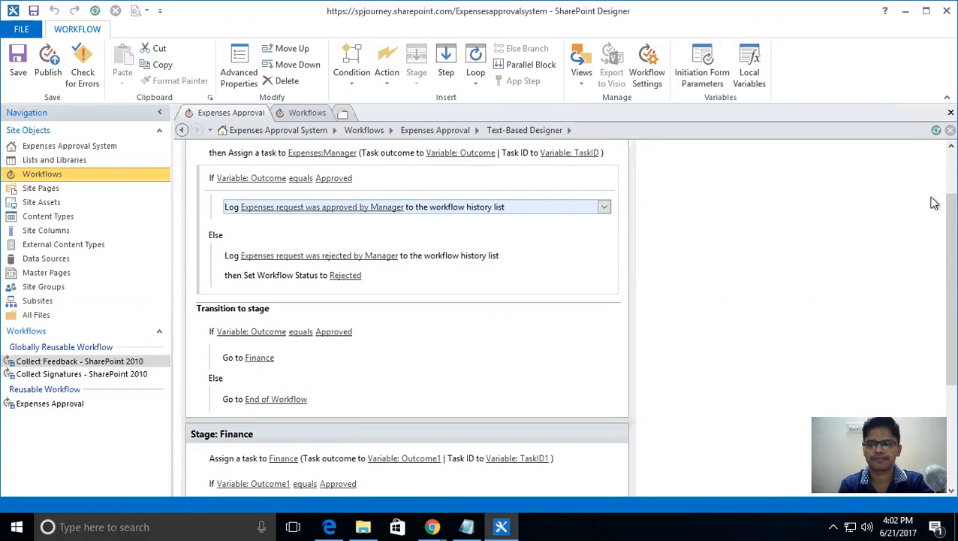
scroll(934, 196, "up", 1)
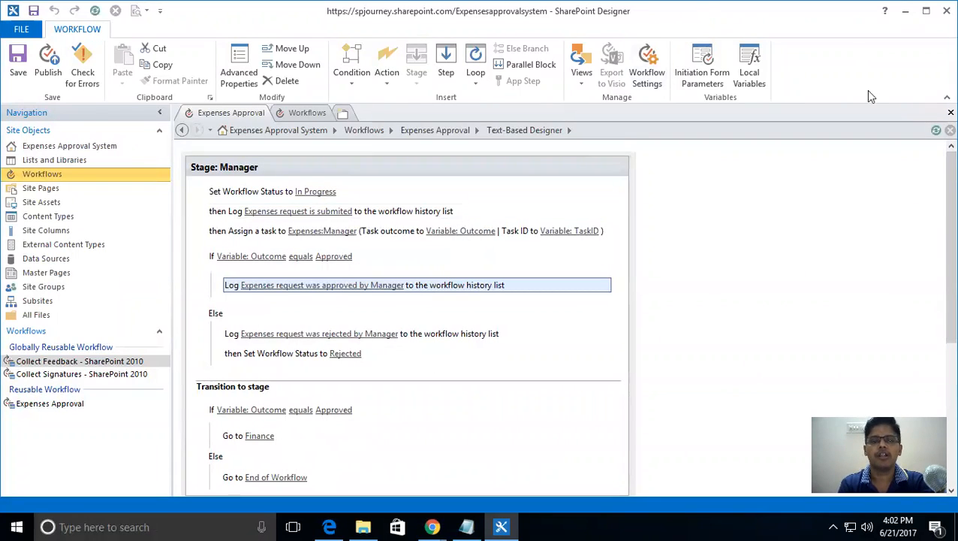
Look through the available workflow actions without inserting any, and open the properties of the Manager stage's task assignment.
left_click(383, 84)
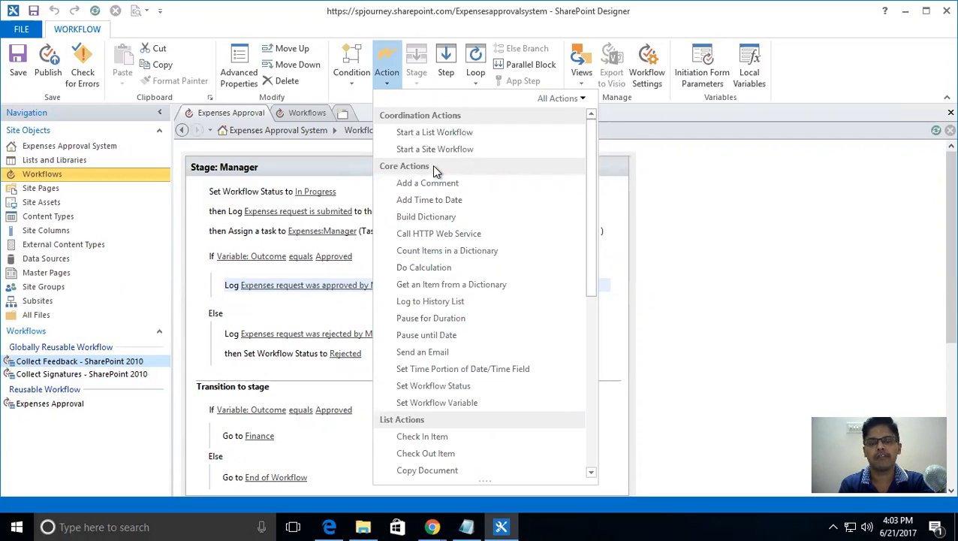
left_click_drag(589, 283, 589, 328)
left_click_drag(589, 342, 606, 460)
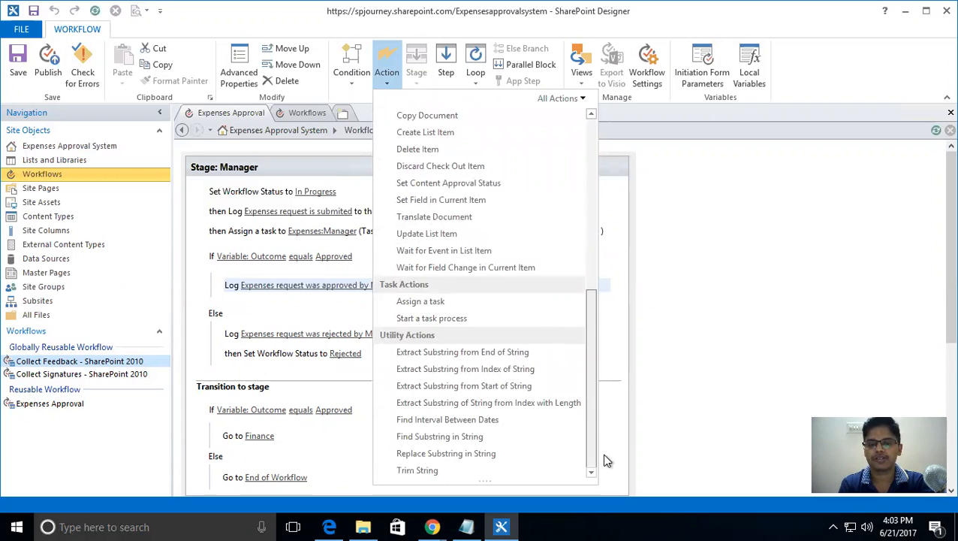
left_click(730, 367)
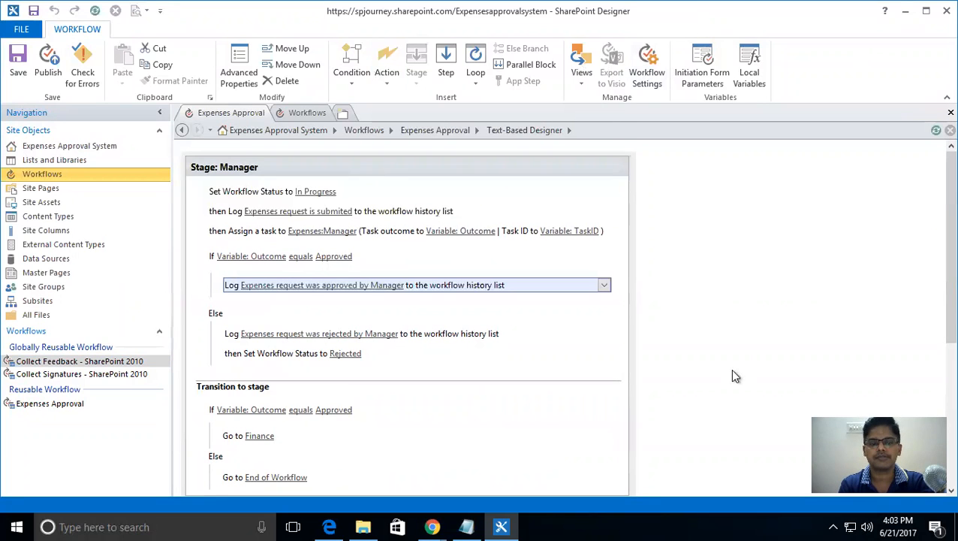
left_click(612, 232)
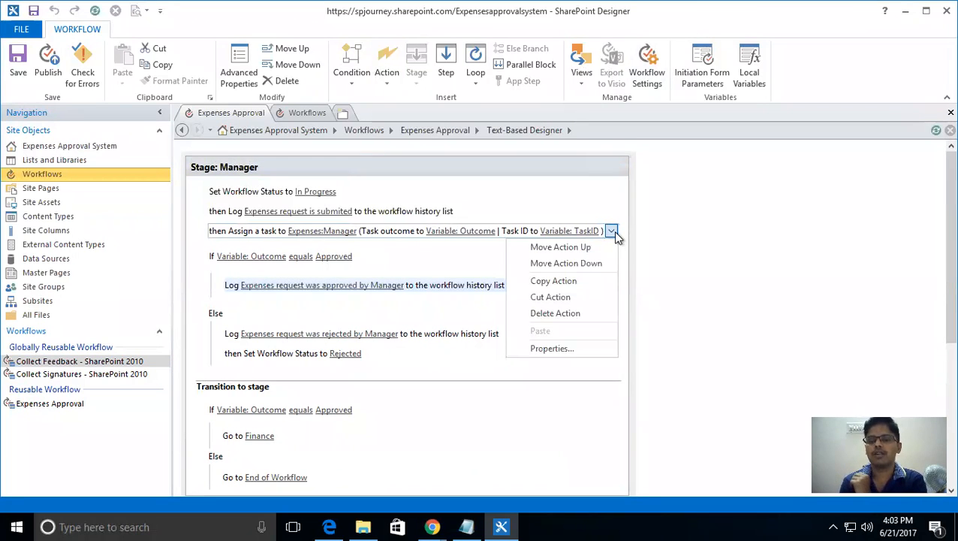
left_click(222, 235)
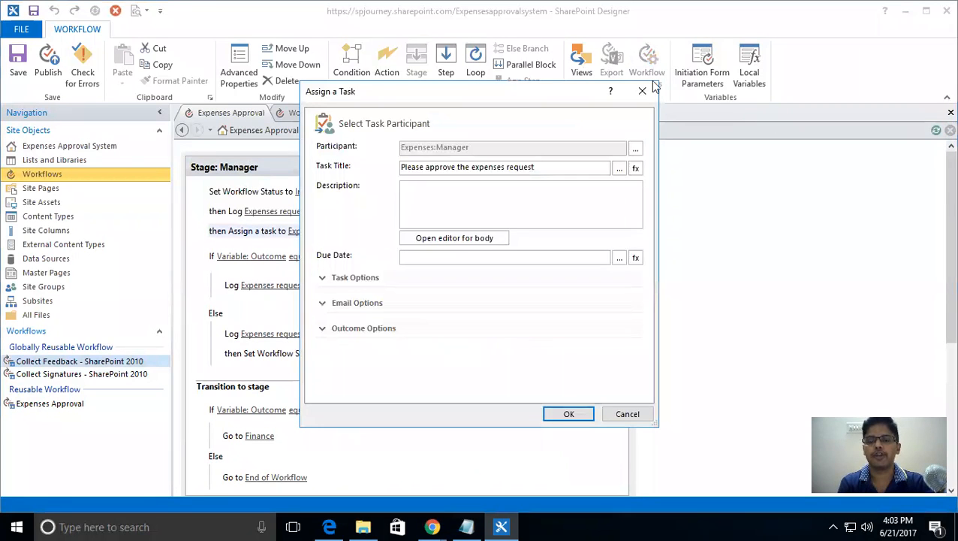
Write the on-screen notes "Assign a task to one user" and "Assign a task to Group" beside the Assign a Task settings.
left_click(578, 292)
type("Ass")
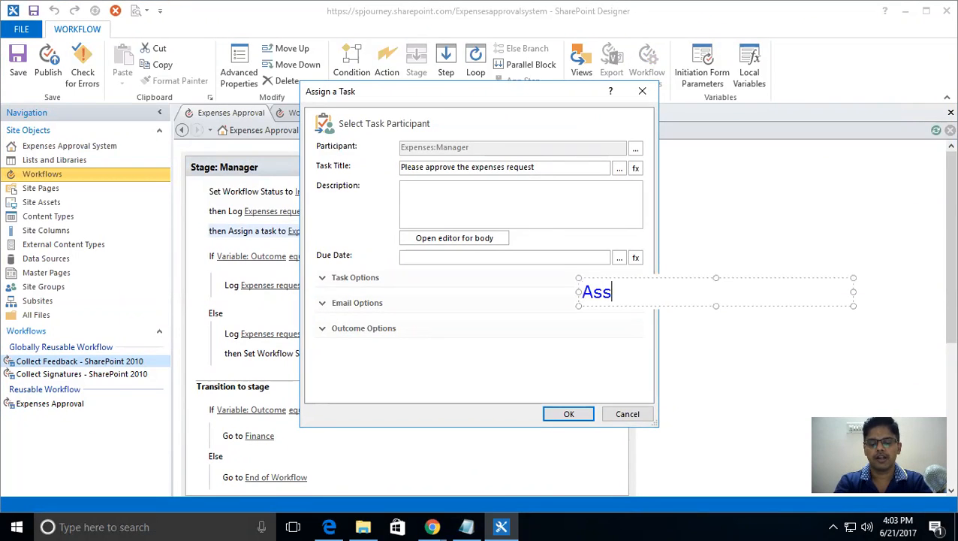
type("ign a task ")
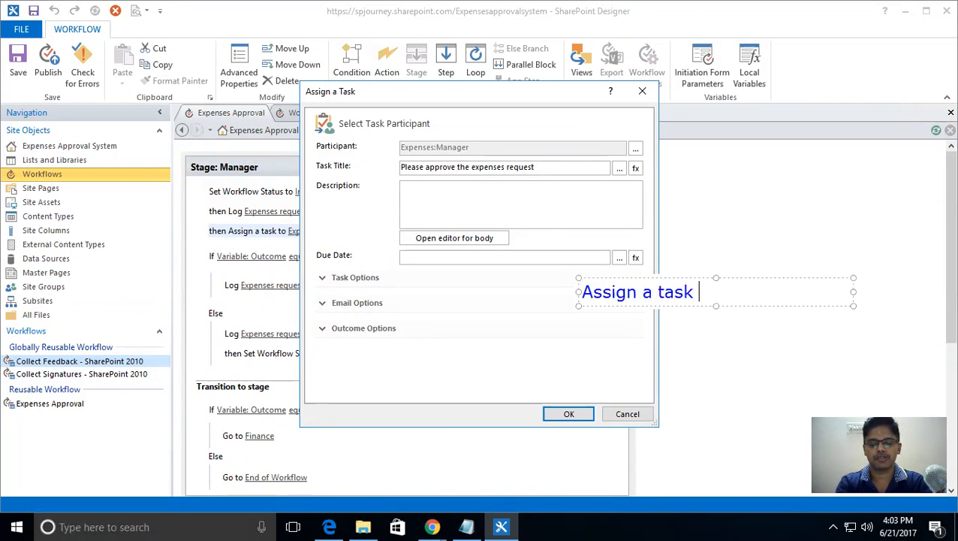
type("to one users")
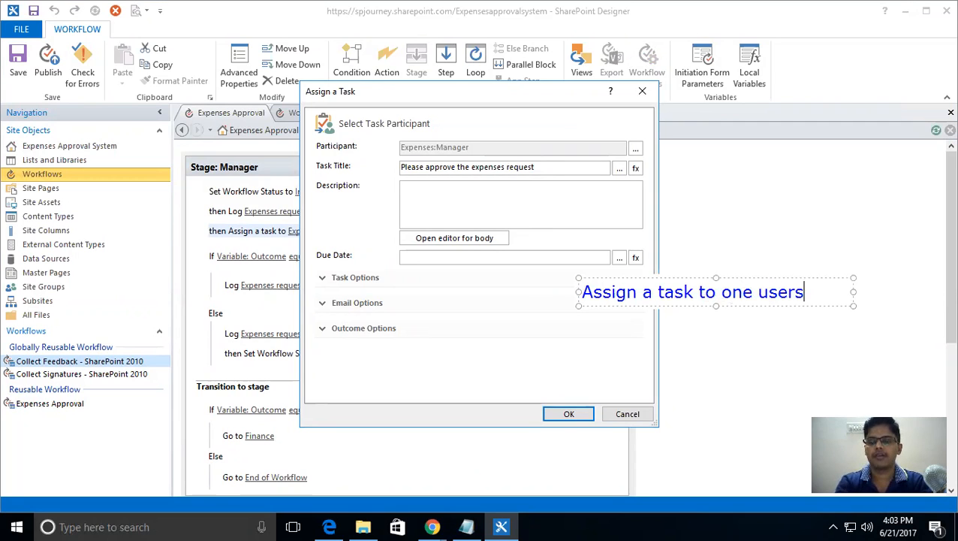
key("BackSpace")
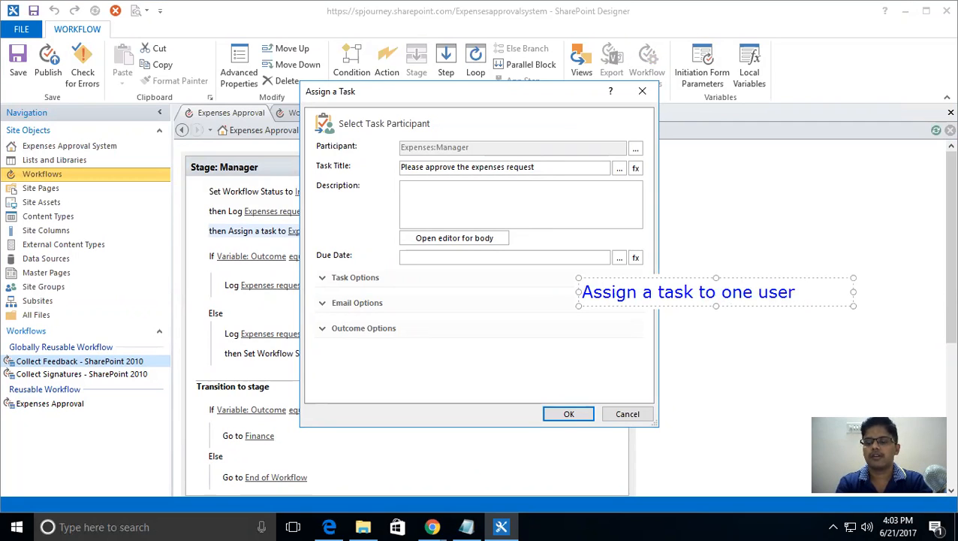
key("Return")
key("Return")
type("Assign a task to Group")
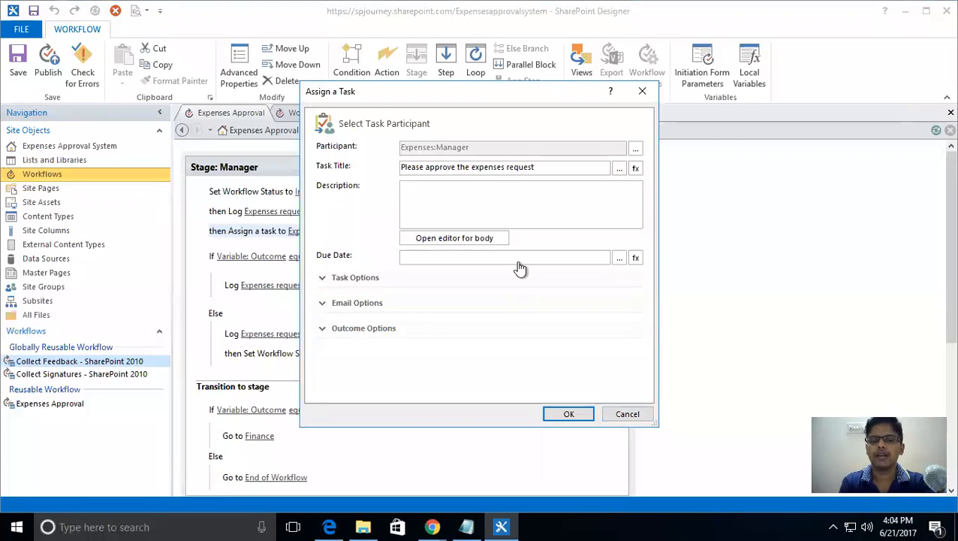
Dismiss the Manager task assignment settings and look through the workflow actions down to the Task Actions group without inserting any.
left_click(626, 414)
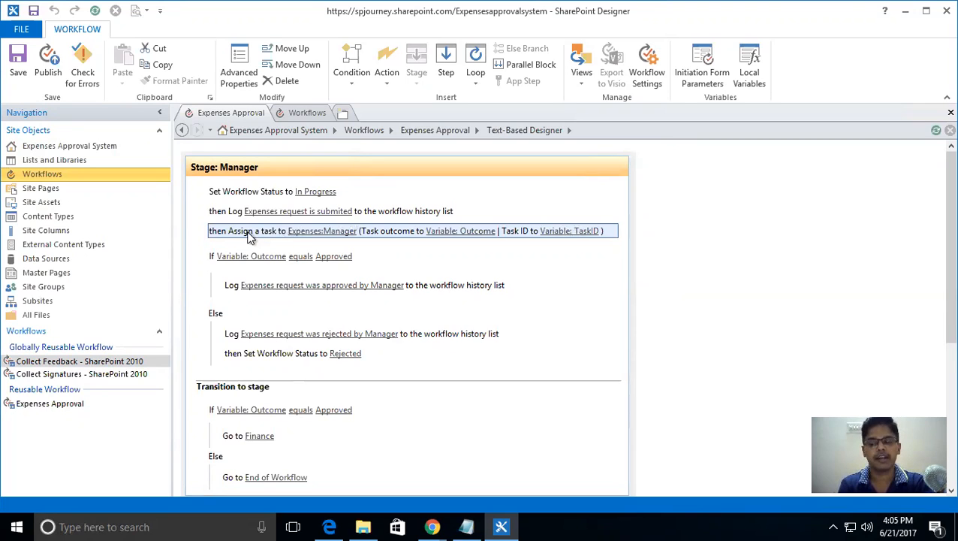
left_click(386, 81)
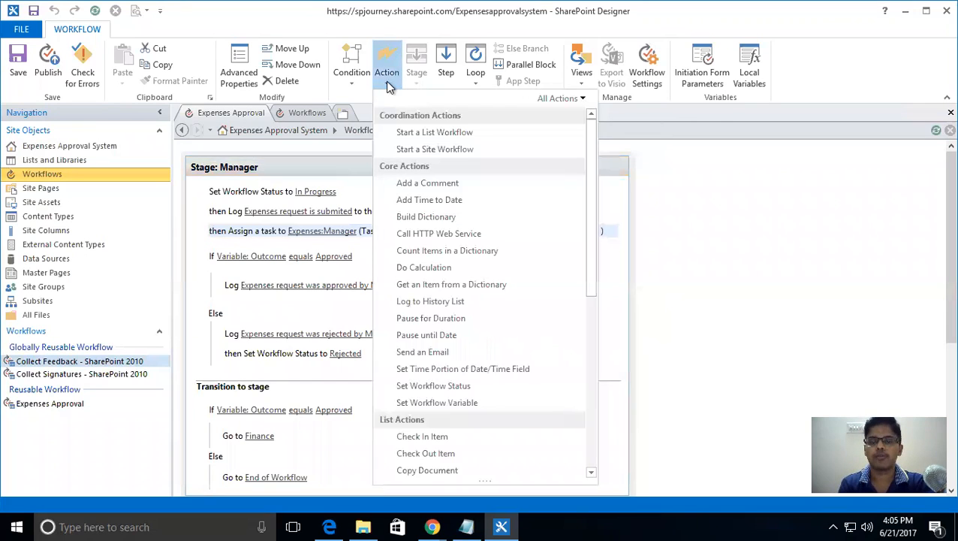
left_click_drag(592, 283, 592, 414)
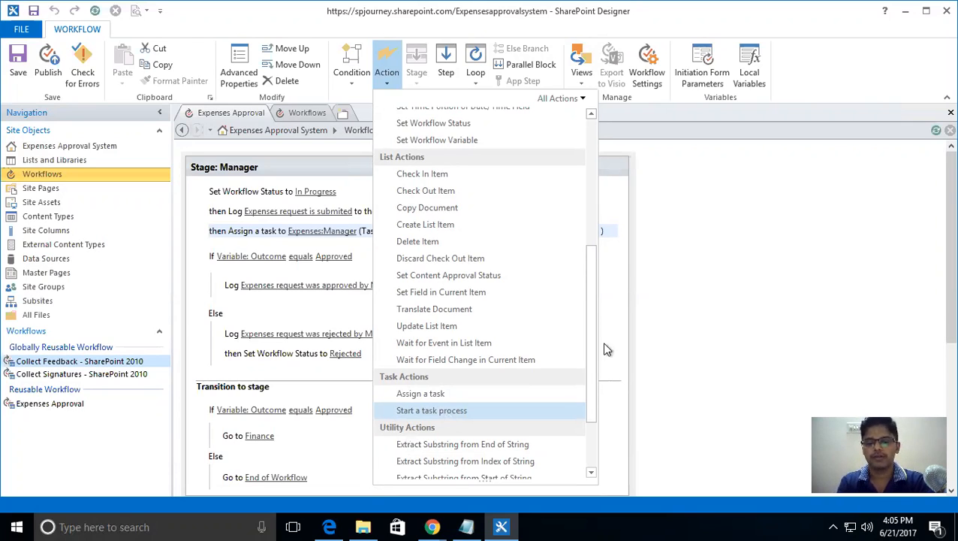
left_click(631, 331)
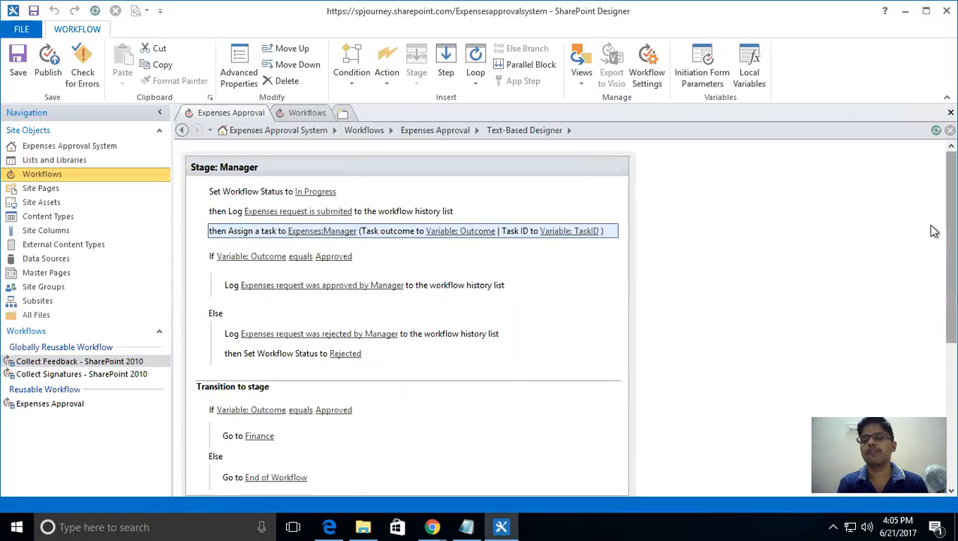
Insert a new empty stage after the Finance stage of the Expenses Approval workflow.
scroll(934, 240, "down", 1)
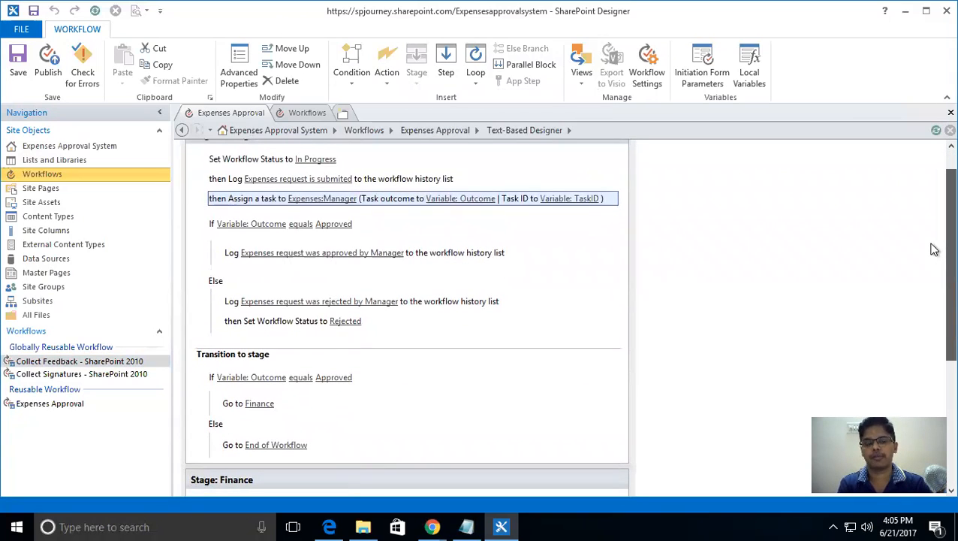
scroll(934, 255, "down", 1)
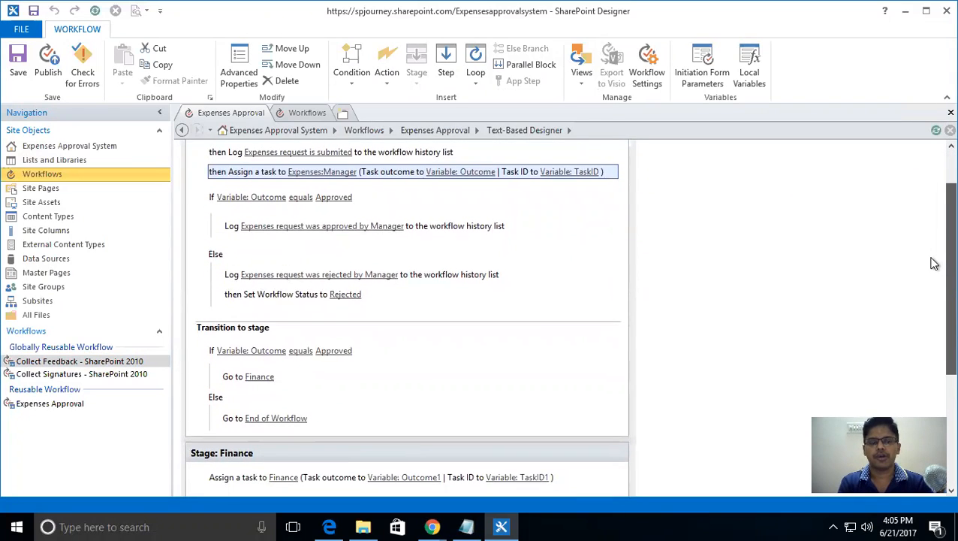
scroll(934, 268, "down", 1)
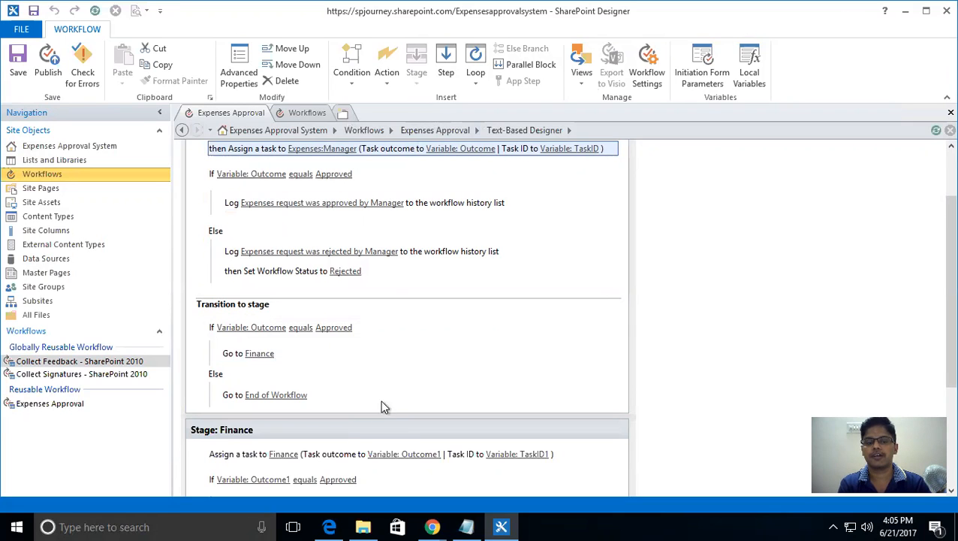
left_click(366, 434)
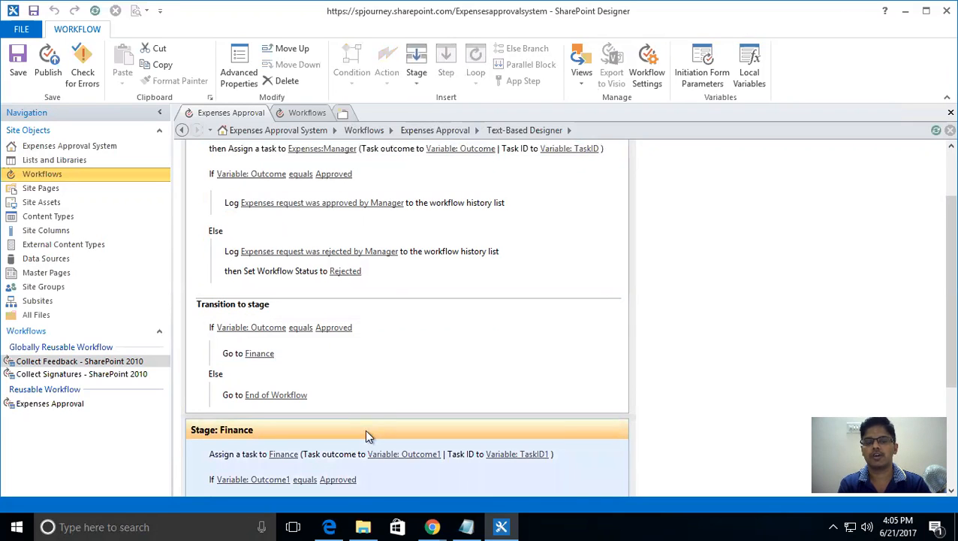
left_click(417, 82)
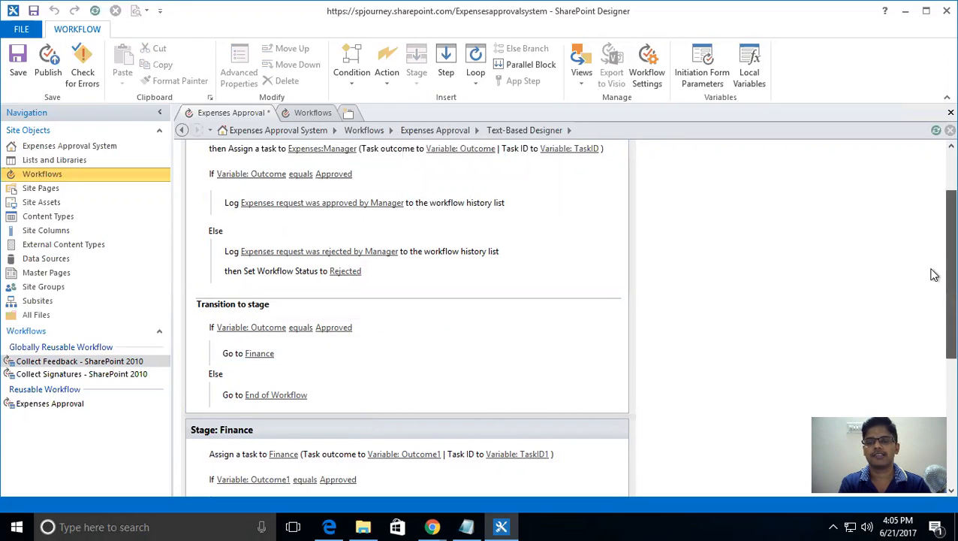
Delete the newly inserted Stage 3 below the Finance stage.
scroll(934, 335, "down", 2)
scroll(934, 335, "down", 5)
left_click(399, 410)
left_click(494, 412)
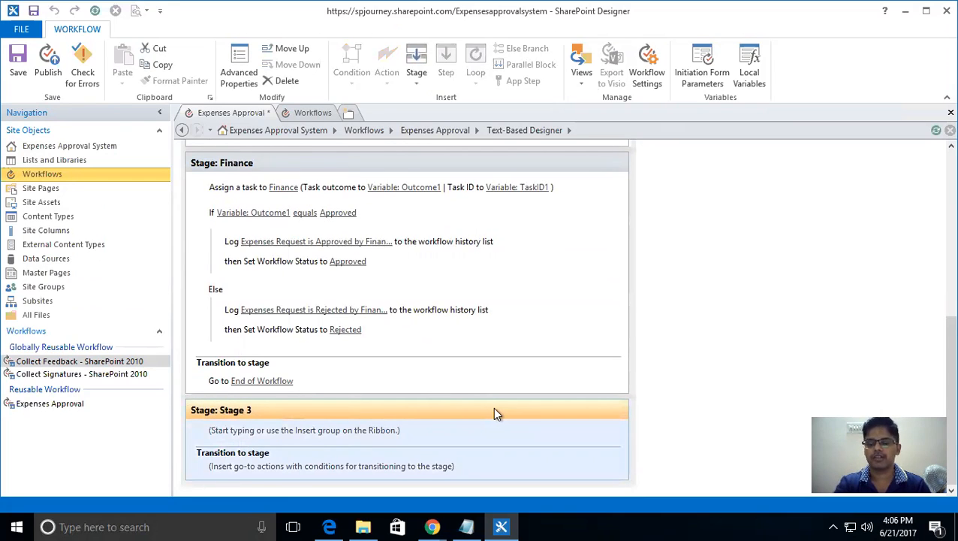
key("Delete")
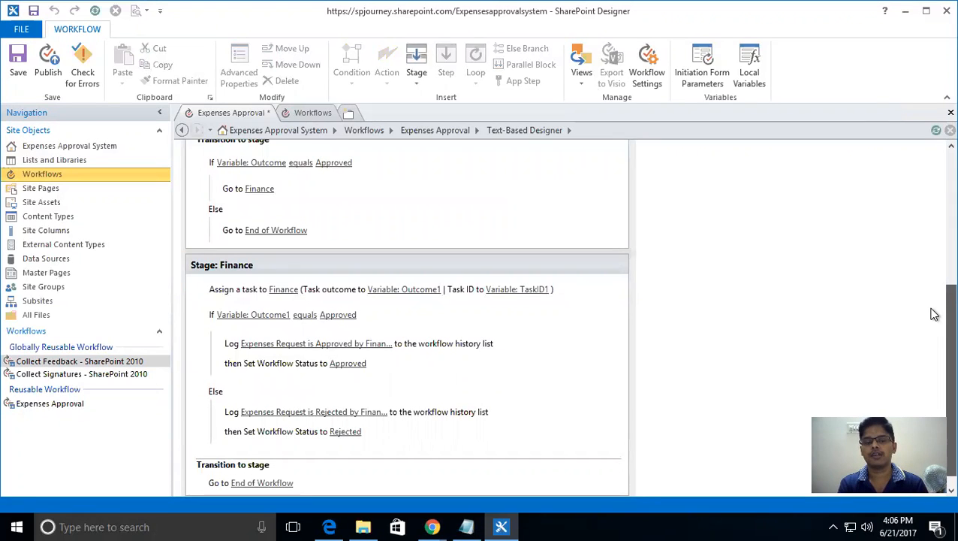
Review the participant selection of the Finance stage's task assignment and close its dialogs without changes.
left_click(327, 246)
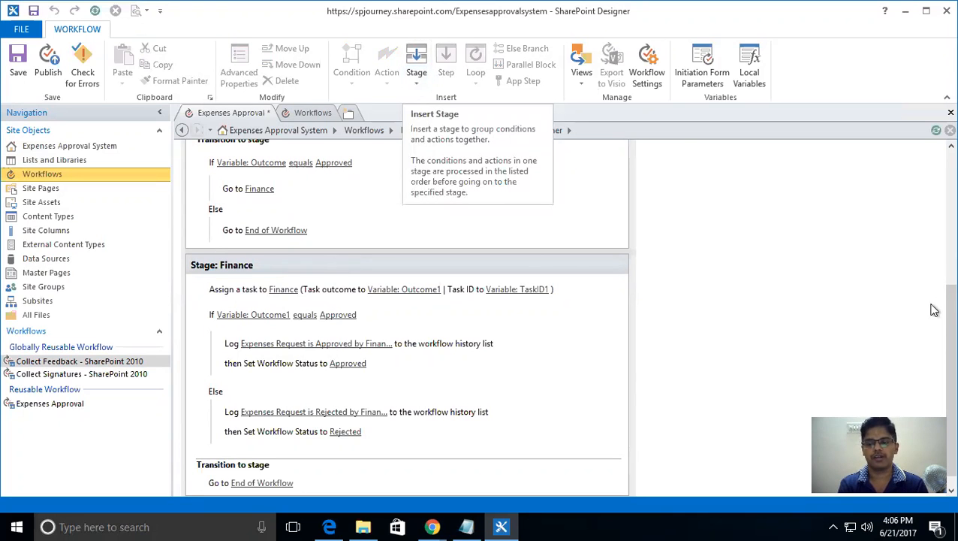
scroll(934, 374, "down", 1)
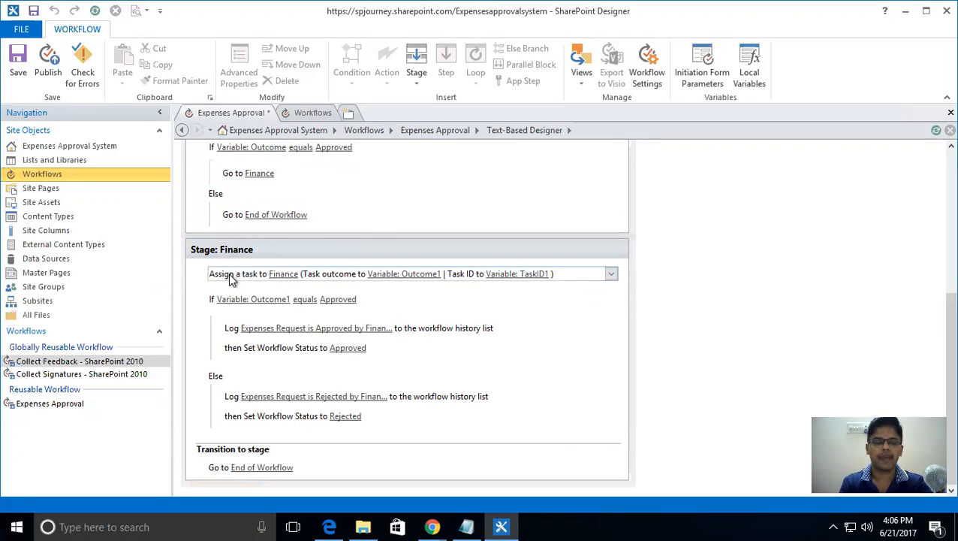
left_click(283, 274)
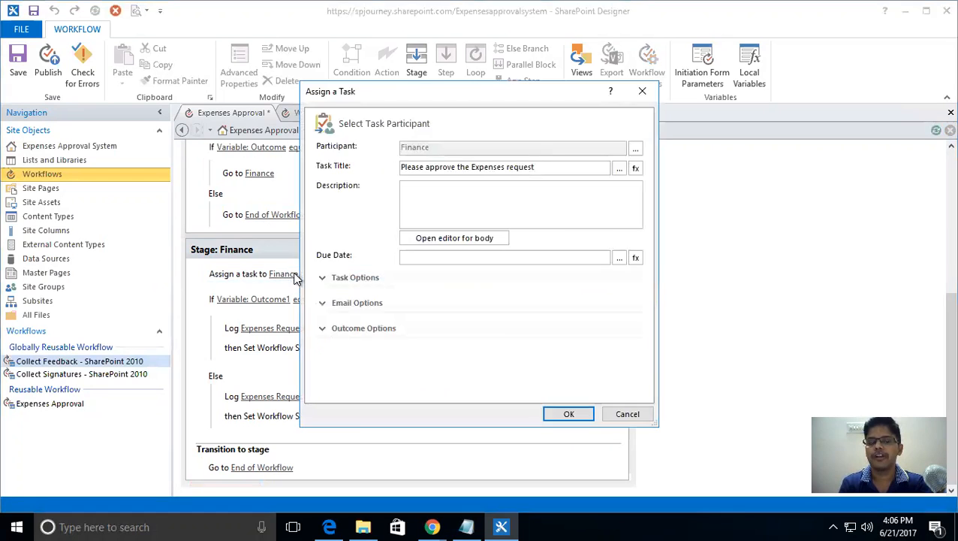
left_click(634, 151)
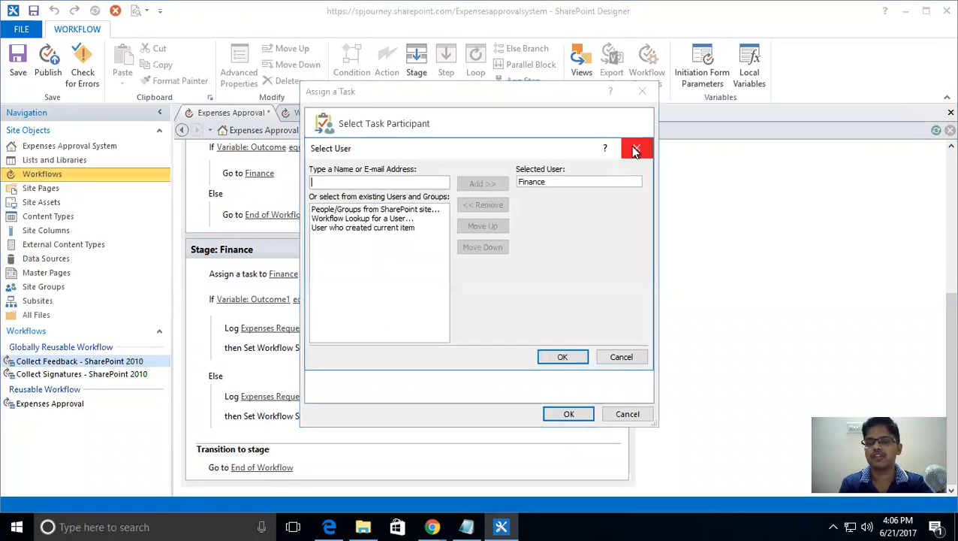
left_click(528, 183)
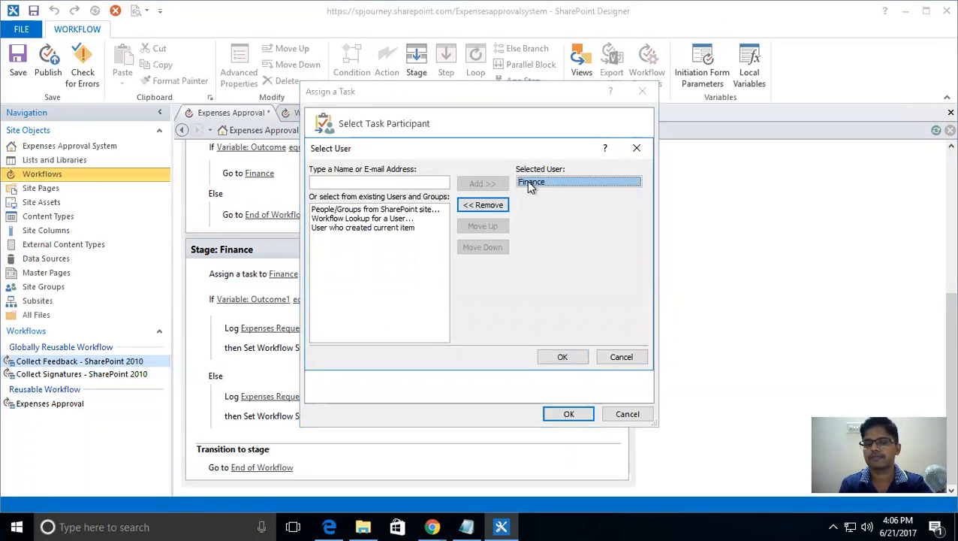
left_click(620, 358)
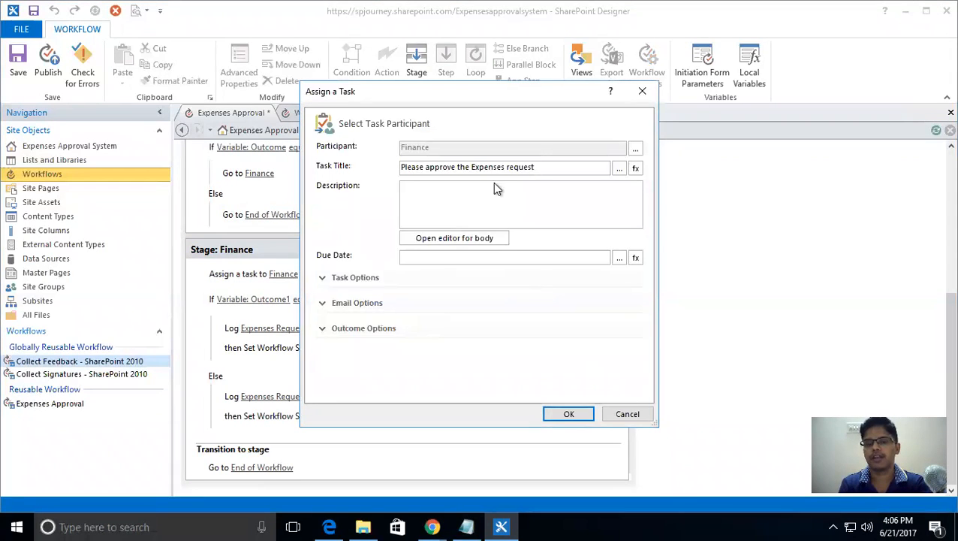
left_click(630, 414)
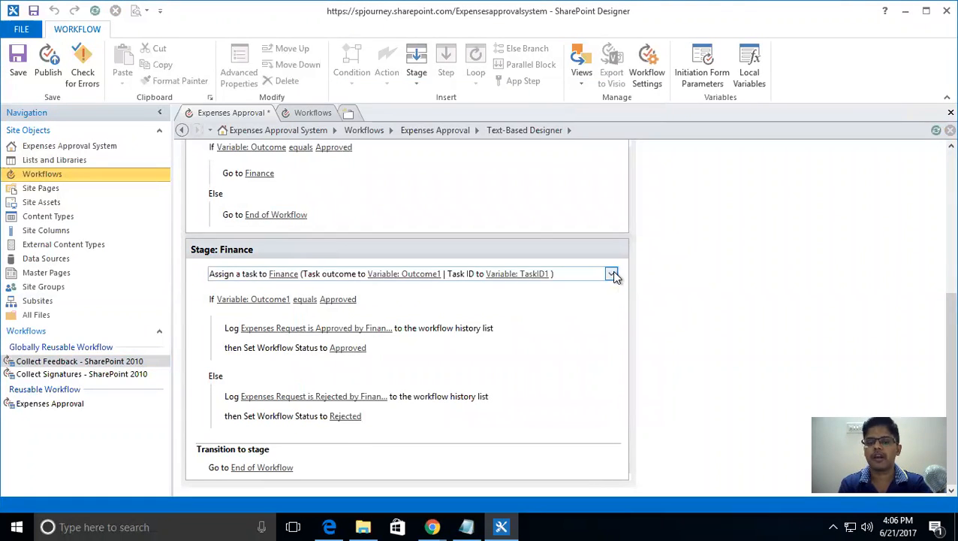
Open the properties of the Finance stage's task assignment and select the WaiveAssignmentEmail setting.
left_click(611, 274)
left_click(555, 396)
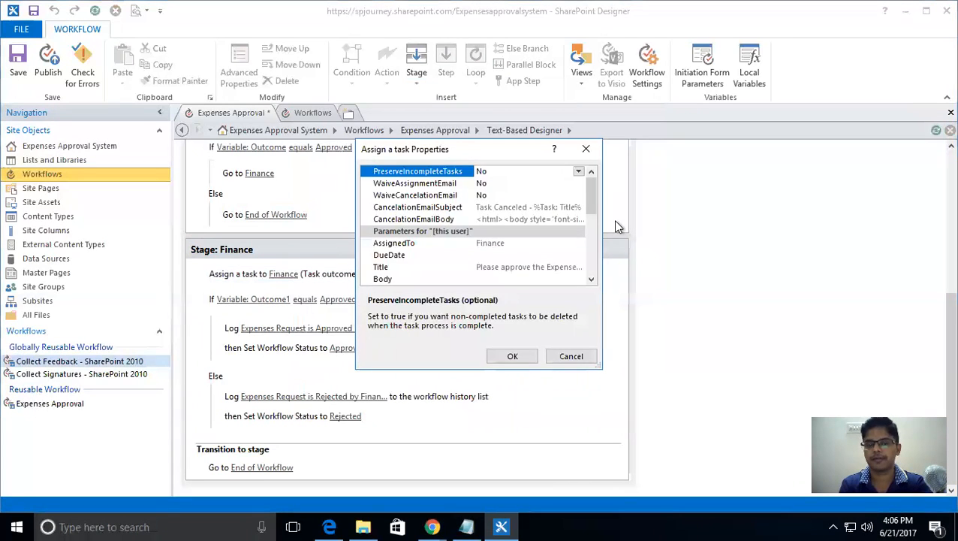
left_click(542, 182)
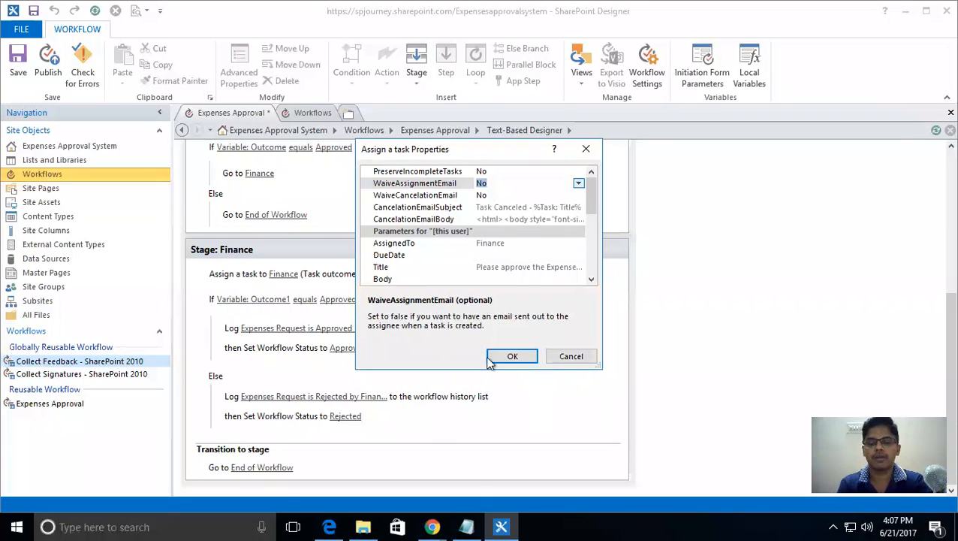
Switch to the Chrome window with Workflow Tasks and examine the task assignment e-mail in the Outlook inbox.
left_click(433, 521)
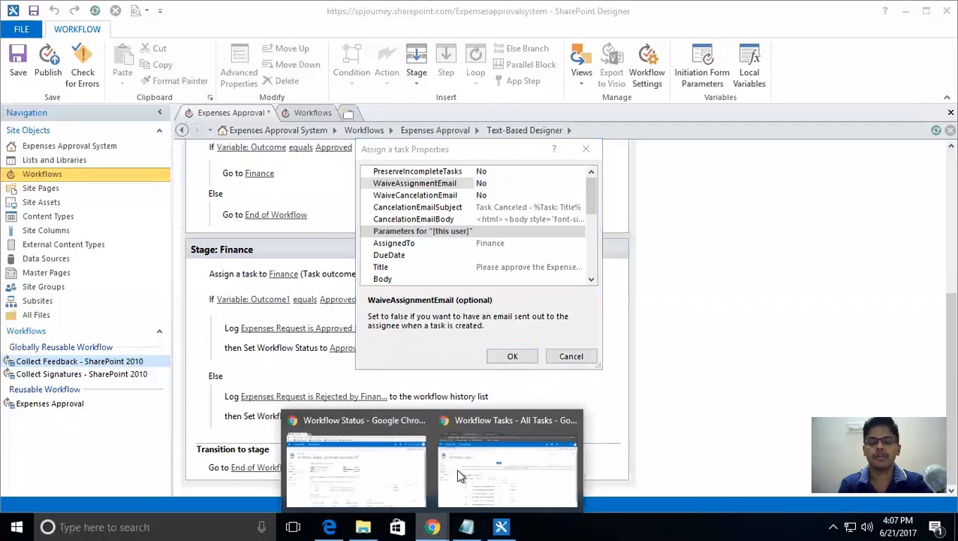
left_click(496, 450)
left_click(104, 10)
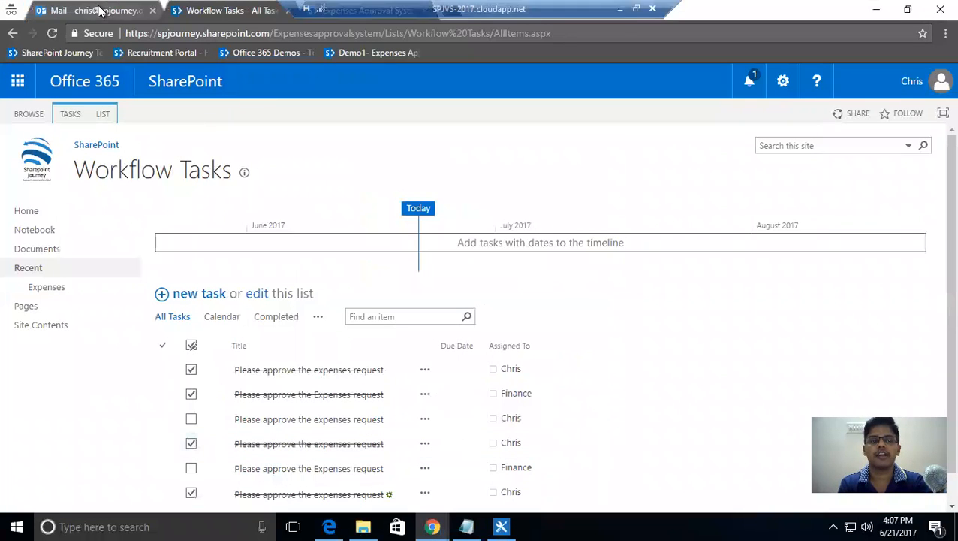
left_click(570, 417)
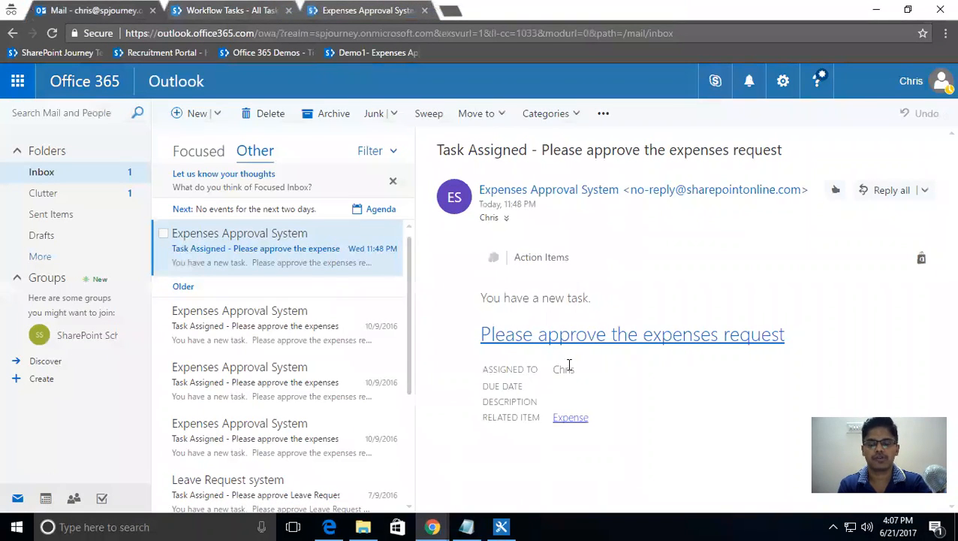
Switch back to SharePoint Designer, cancel the Assign a task properties, and return to the site's list of workflows.
left_click(499, 522)
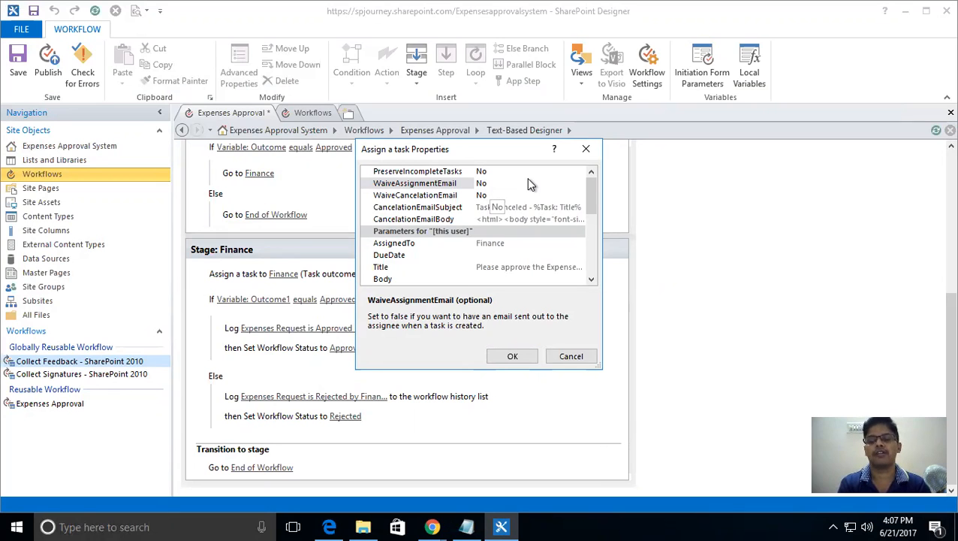
left_click(570, 356)
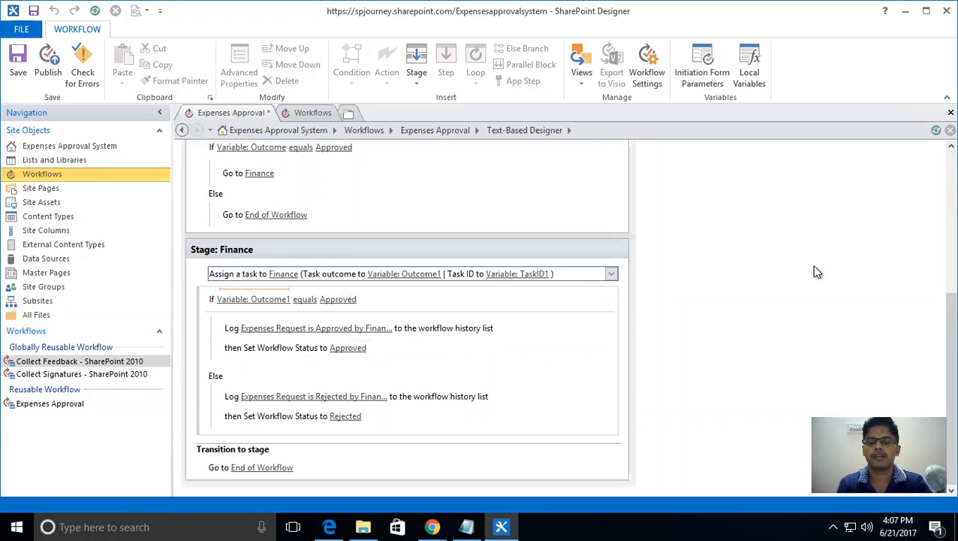
scroll(934, 250, "up", 4)
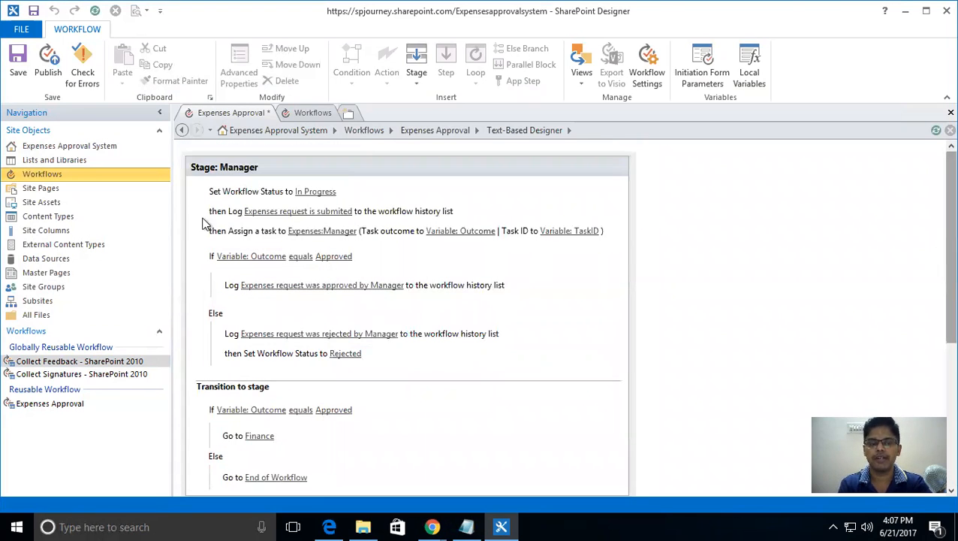
left_click(62, 174)
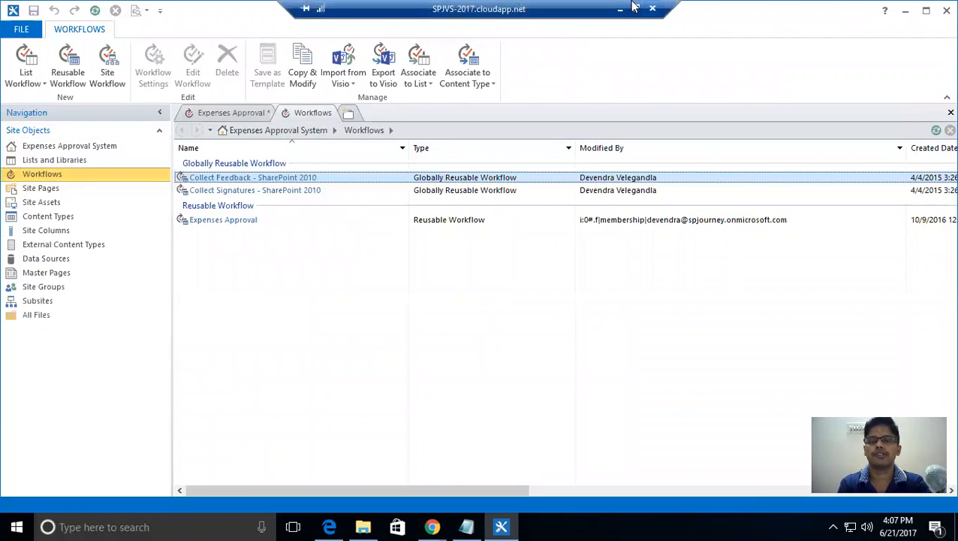
Leave the remote session for PowerPoint and present slide 22, the question about the "Revert Back" task outcome, full screen.
left_click(620, 8)
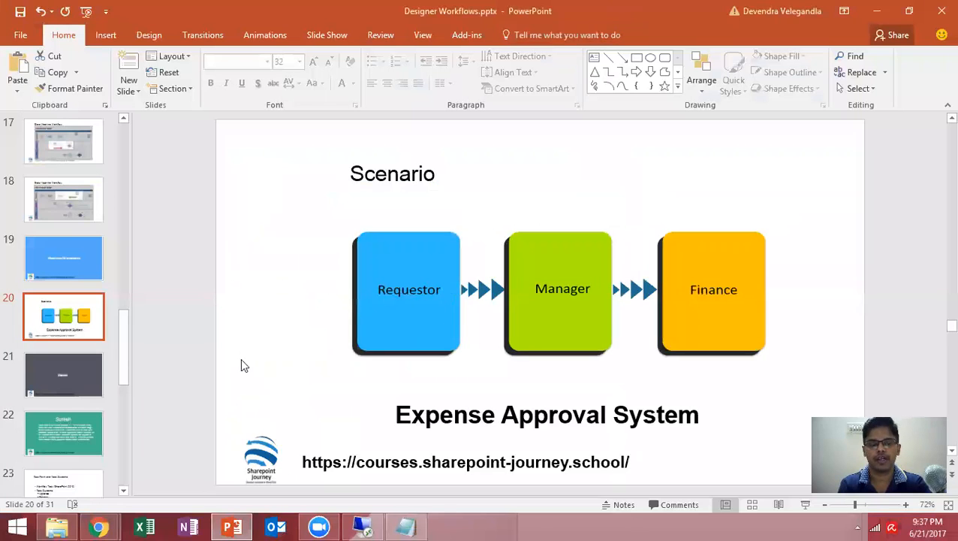
left_click(69, 374)
key("Down")
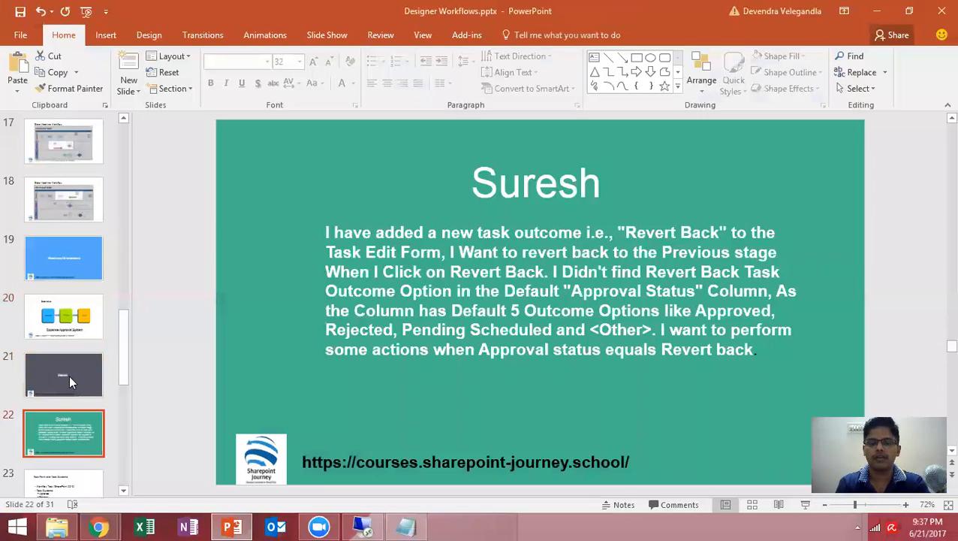
key("shift+F5")
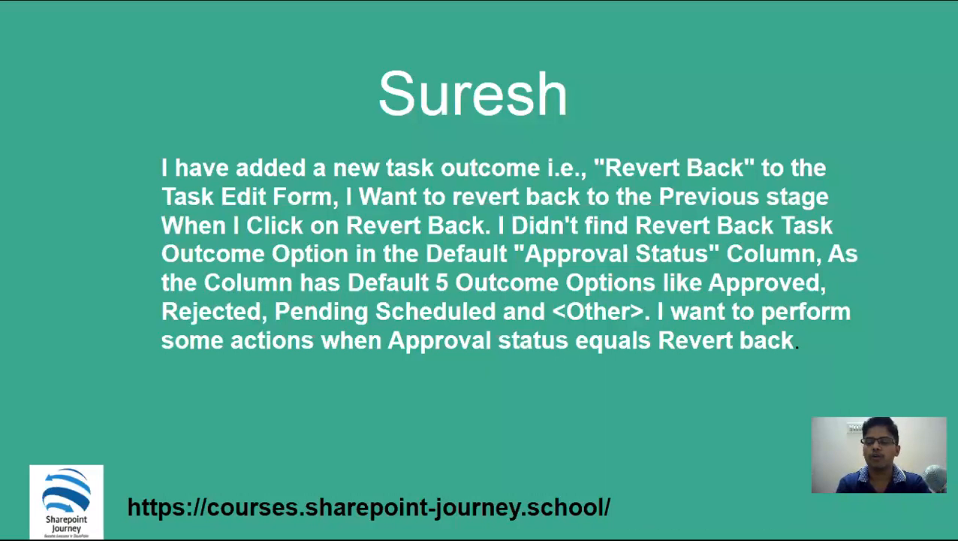
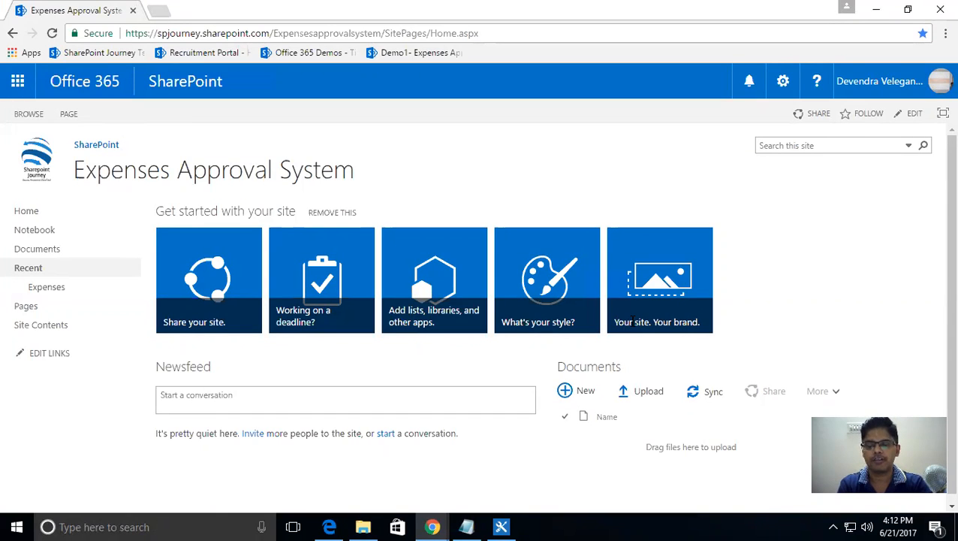
Switch from Chrome to SharePoint Designer and select the Expenses Approval reusable workflow in the workflows list.
left_click(502, 526)
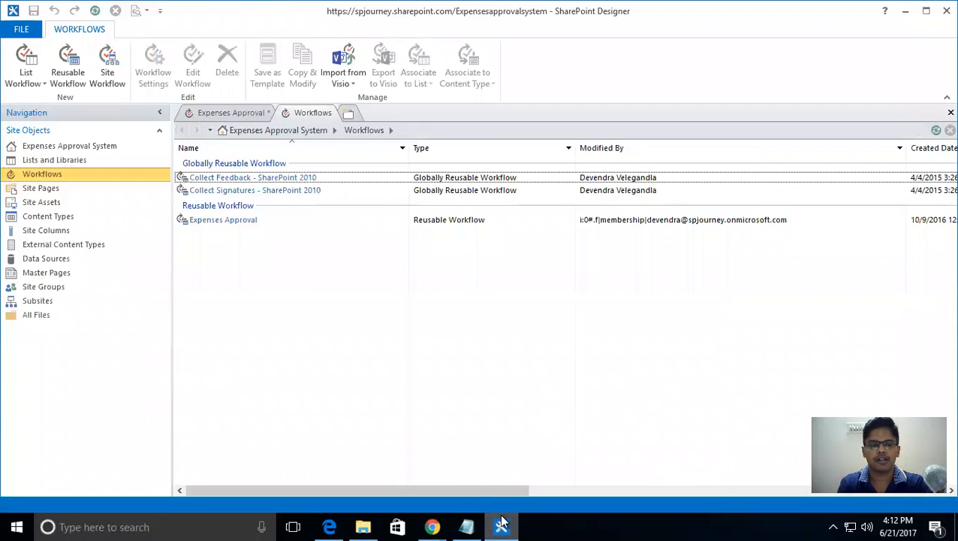
left_click(276, 219)
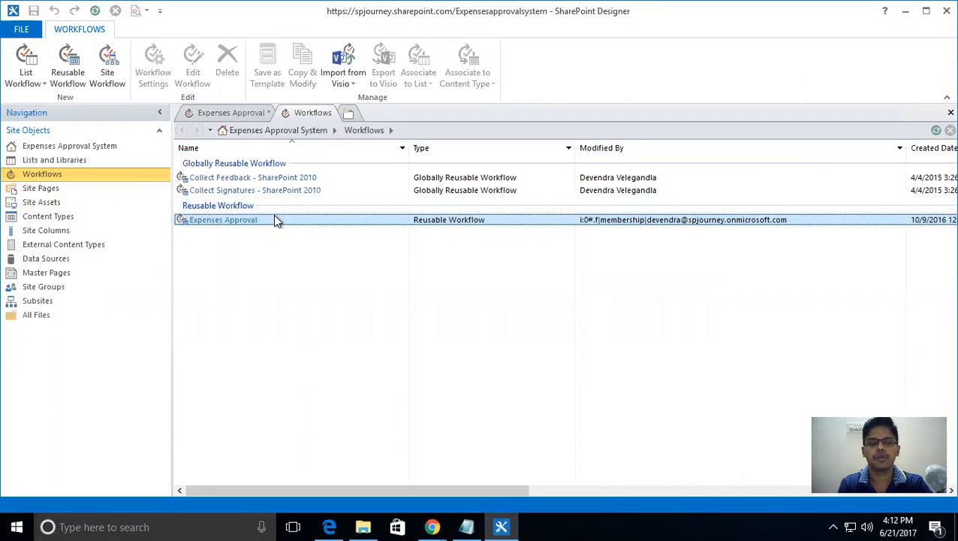
left_click(36, 174)
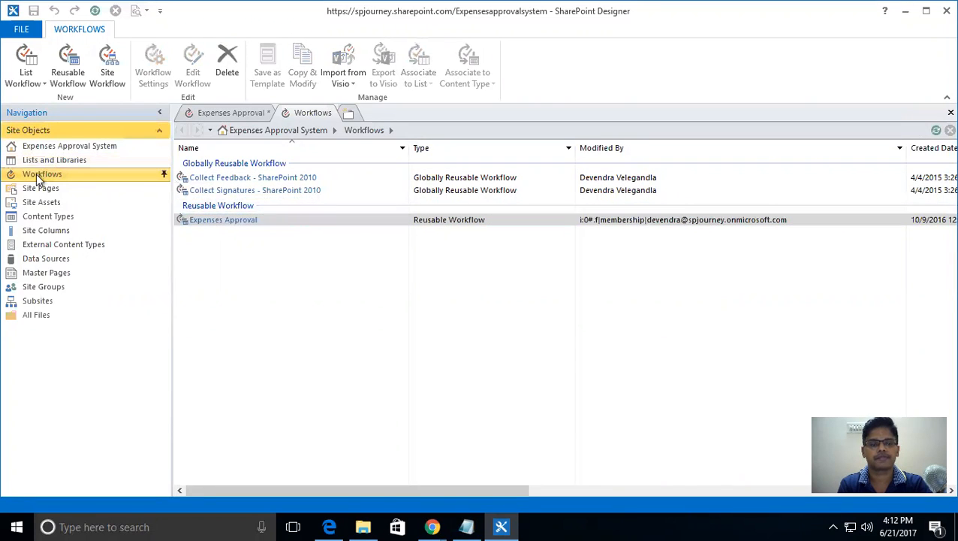
left_click(263, 219)
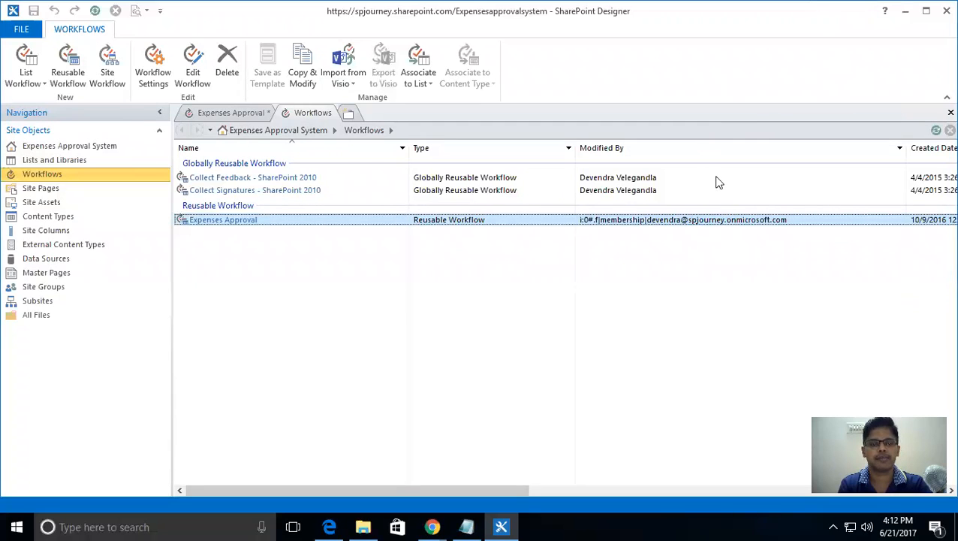
Refresh the workflows list and close the Expenses Approval workflow that is open in the designer.
left_click(95, 12)
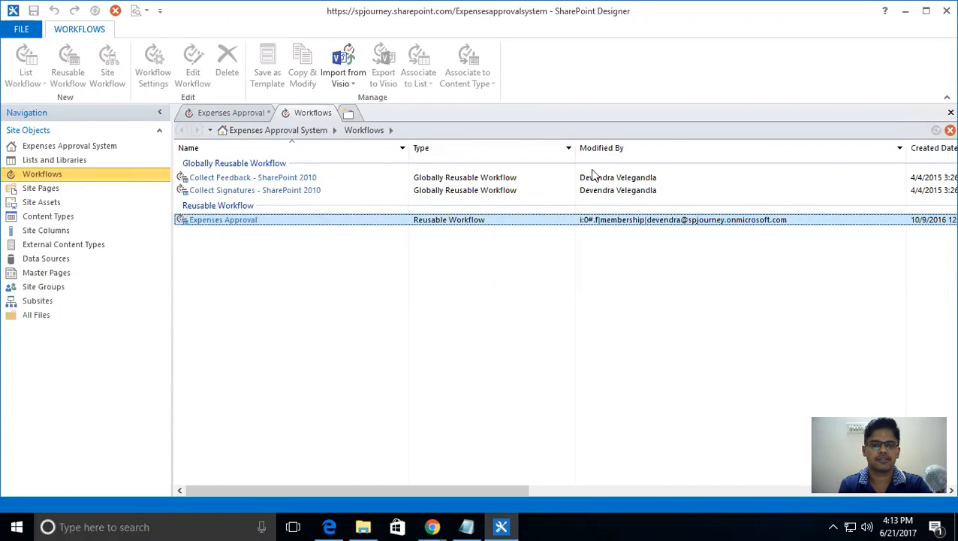
left_click(253, 112)
right_click(254, 114)
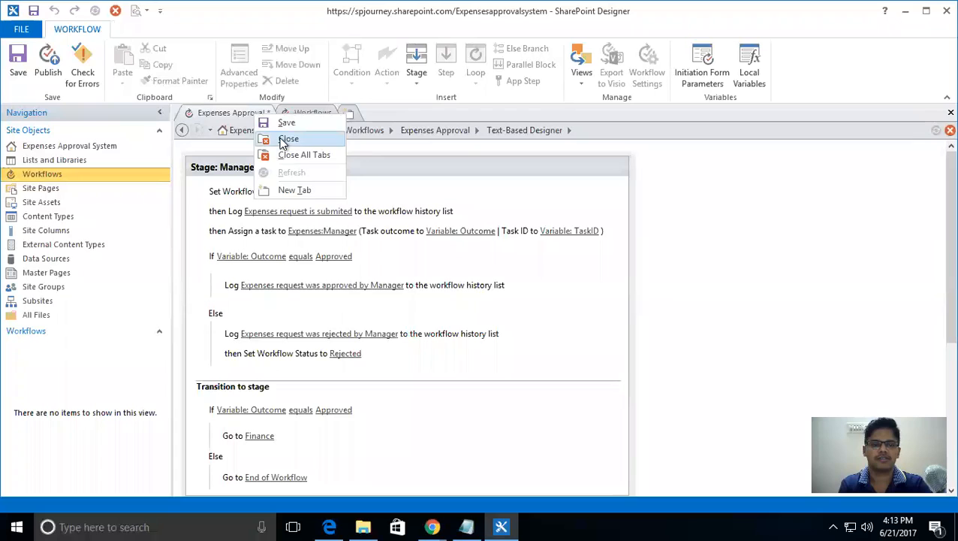
left_click(280, 136)
left_click(497, 282)
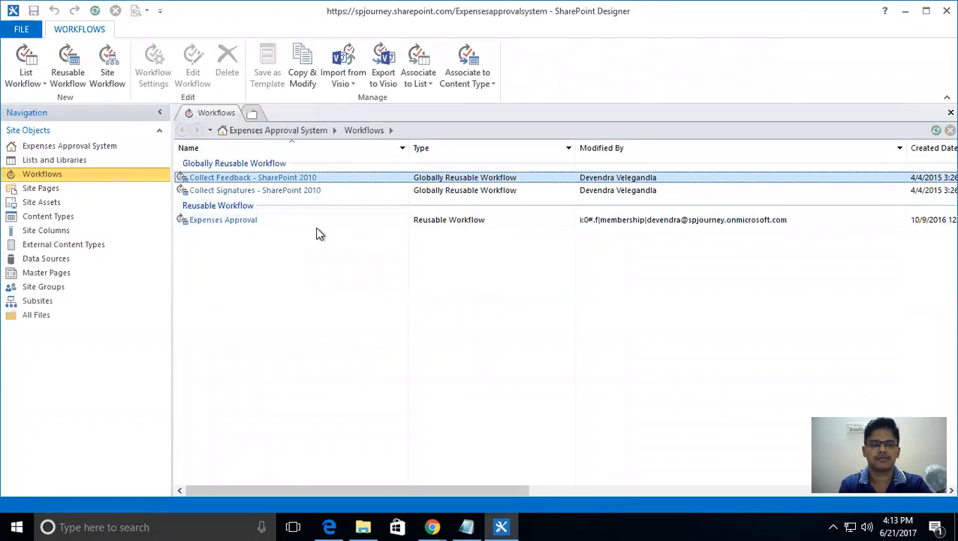
Save the Expenses Approval reusable workflow as a template, accepting the notices about list lookups and the save location.
left_click(312, 219)
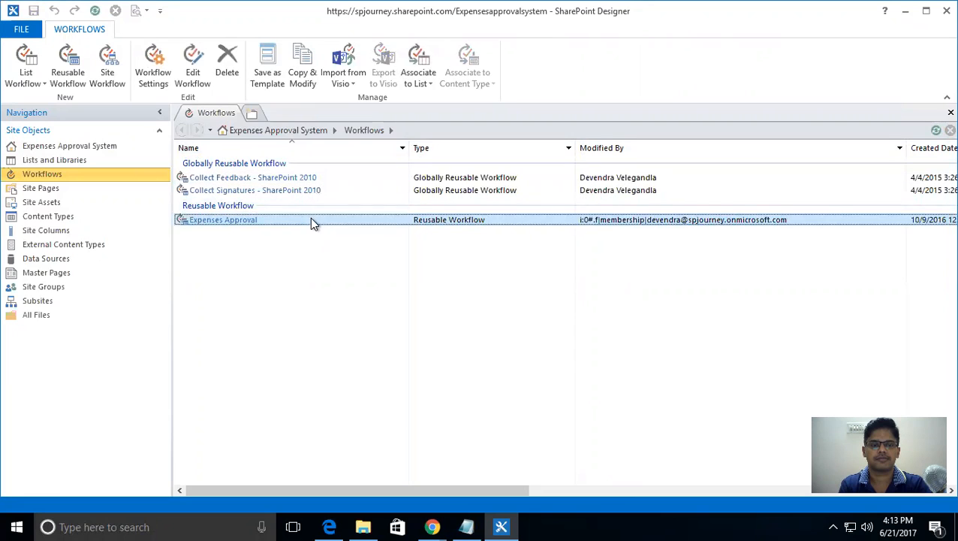
left_click(265, 74)
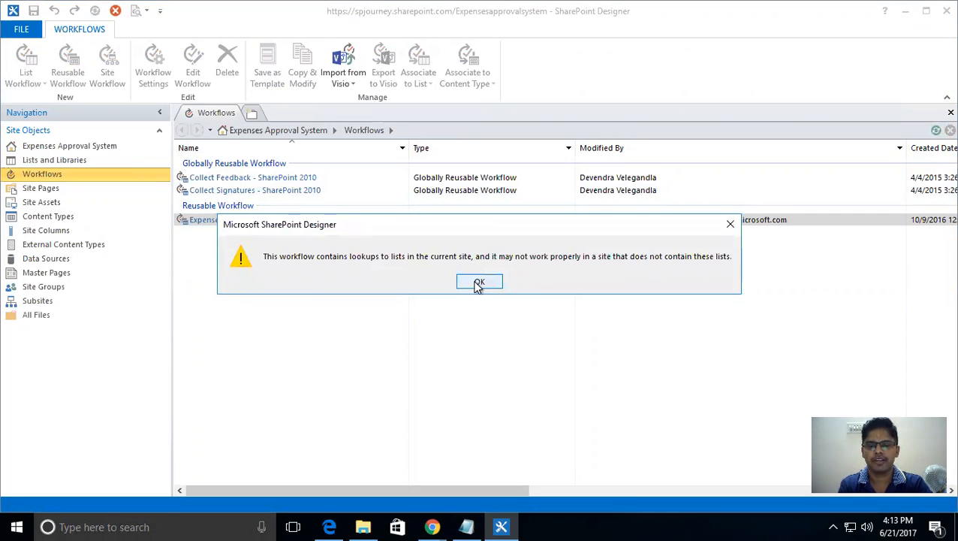
left_click(478, 283)
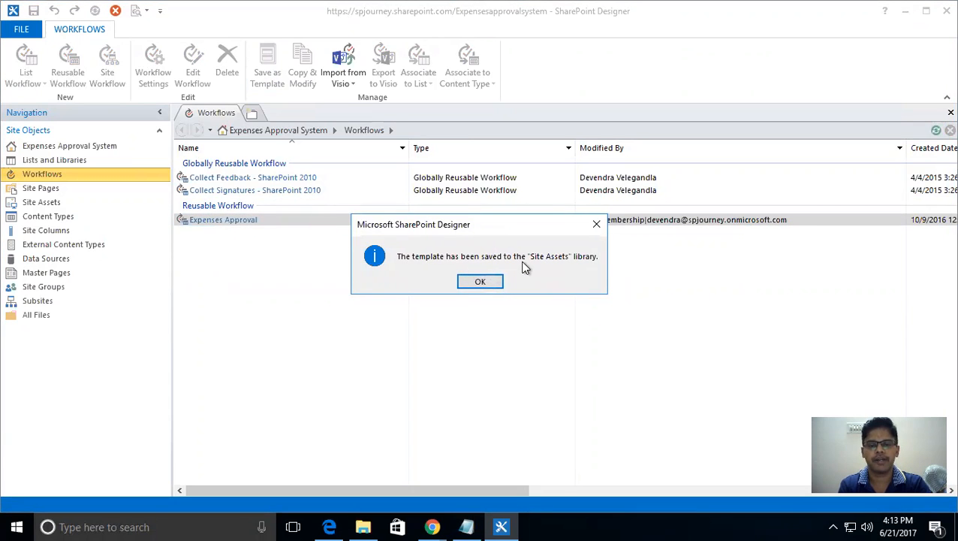
left_click(480, 281)
Switch to the Expenses Approval System site in Chrome and open the Site Assets library to check for the workflow template.
mouse_move(432, 526)
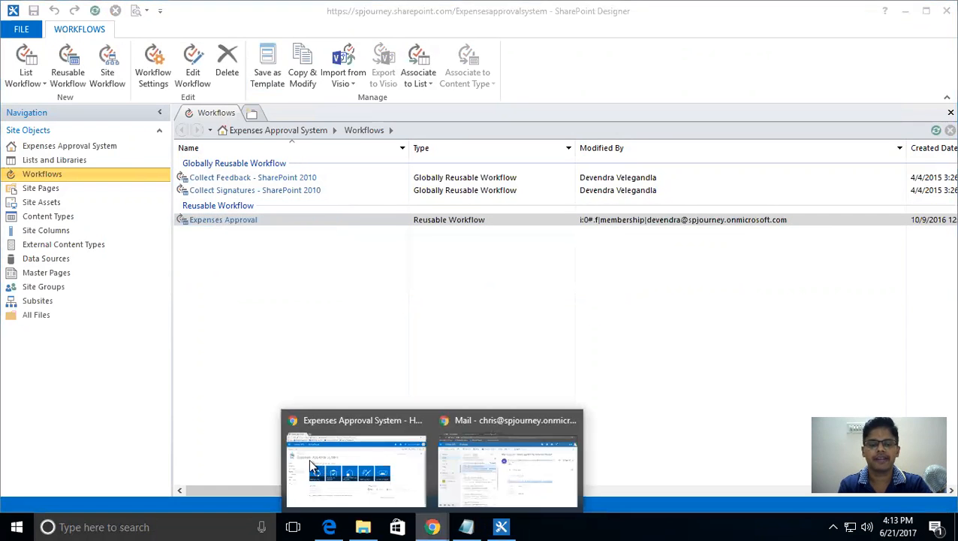
left_click(307, 458)
left_click(43, 328)
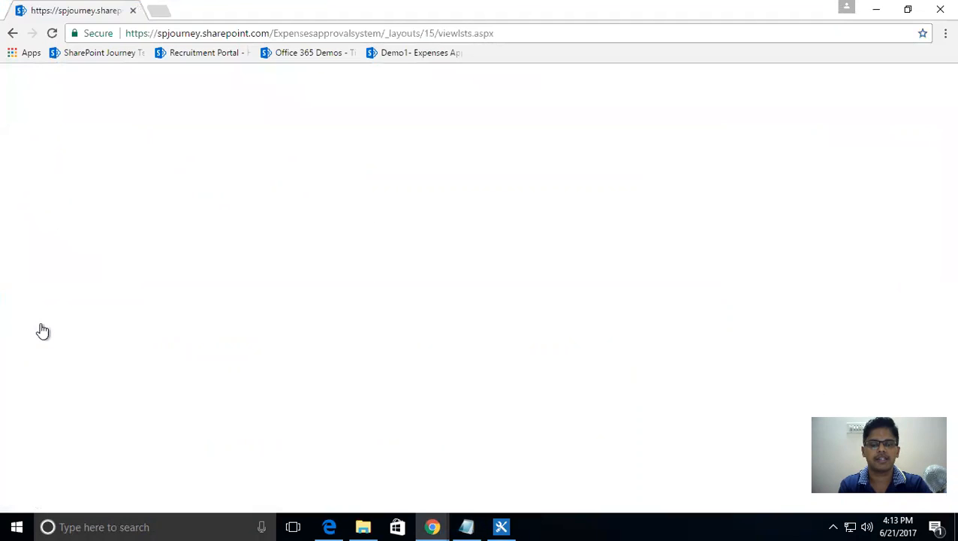
scroll(933, 235, "down", 3)
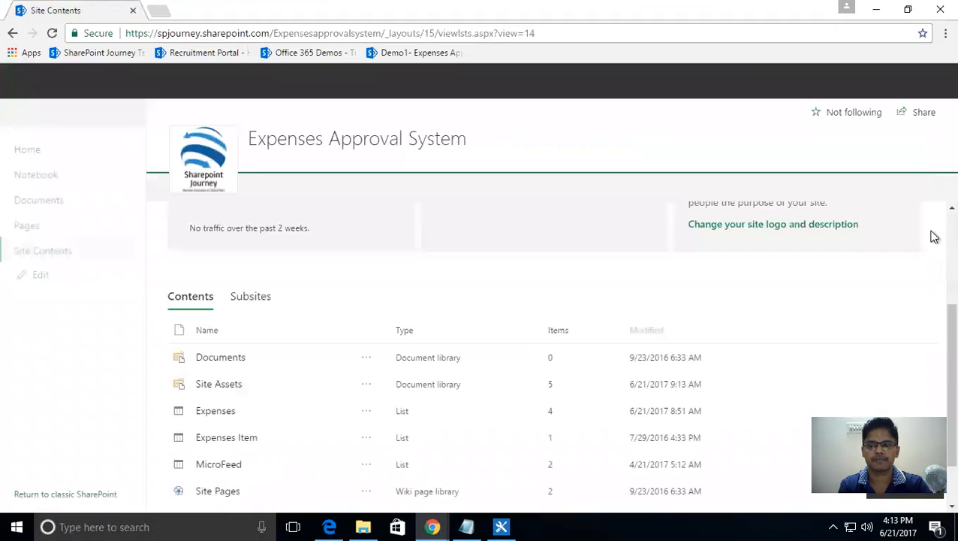
left_click(216, 385)
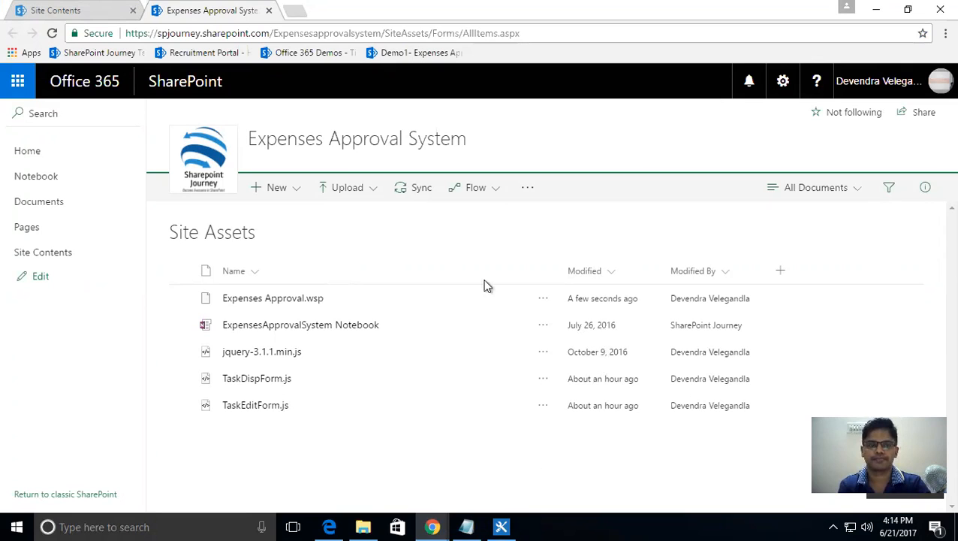
Go to the site's settings and show only the Expenses Approval group in the site content types.
left_click(96, 17)
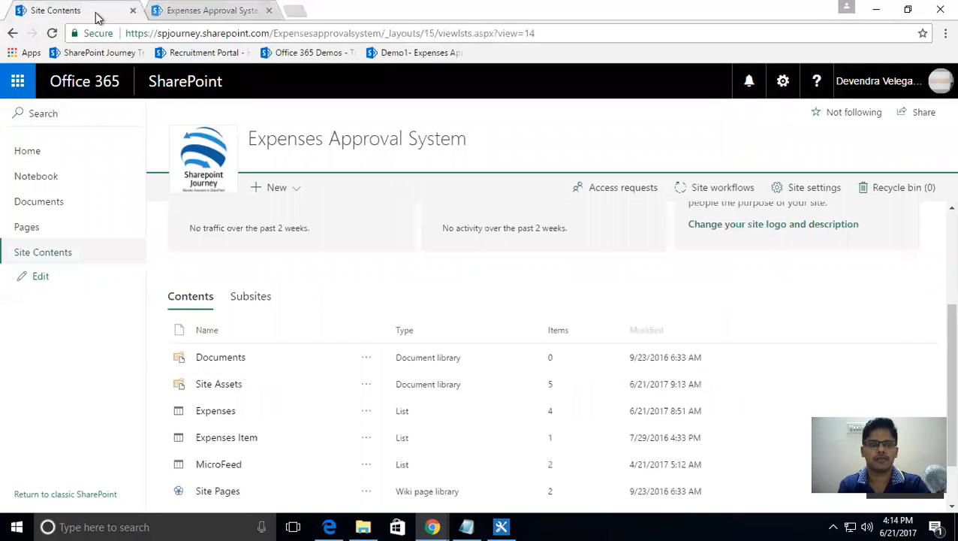
left_click(783, 83)
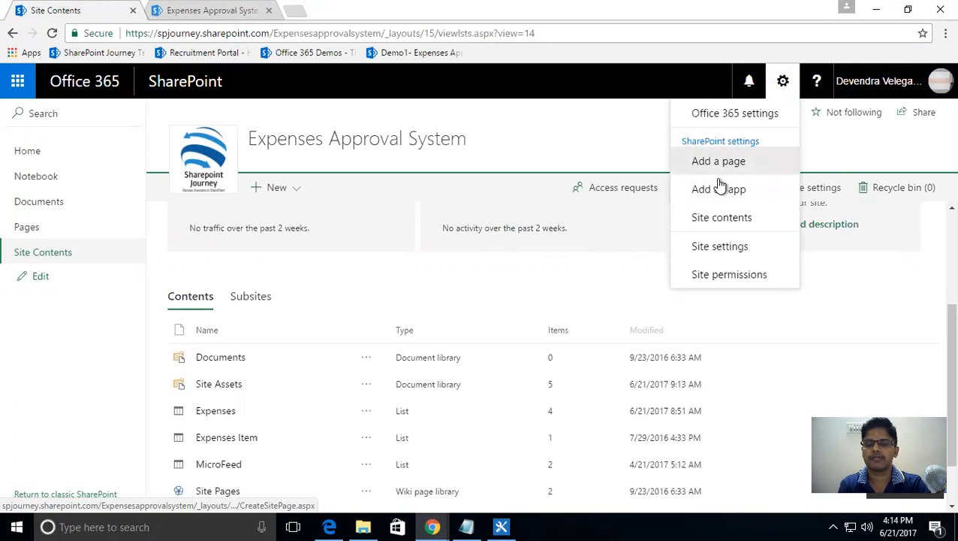
left_click(709, 248)
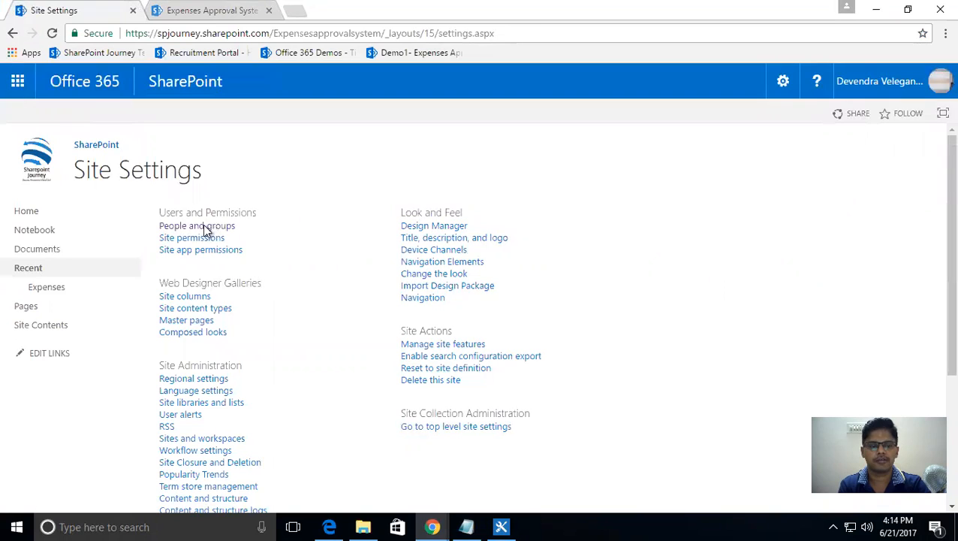
left_click(201, 311)
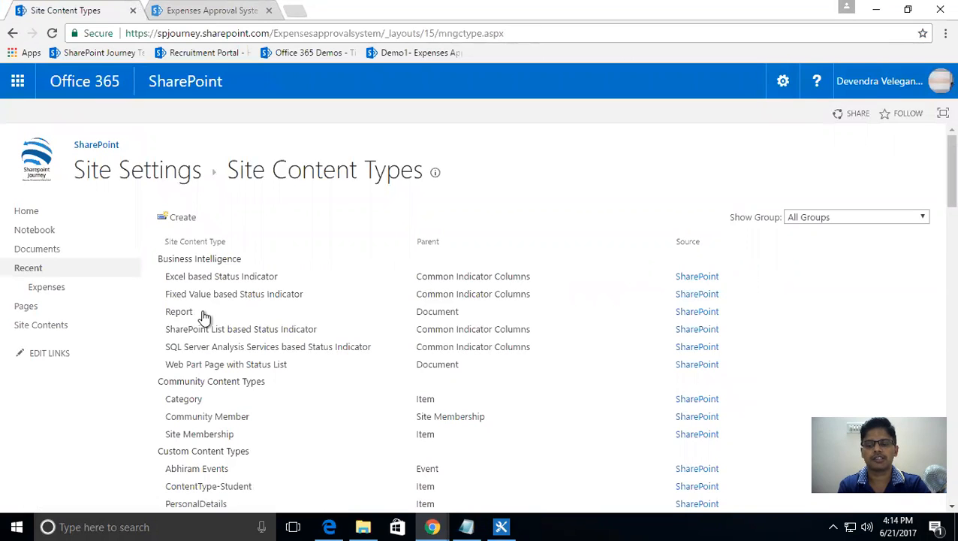
left_click(824, 217)
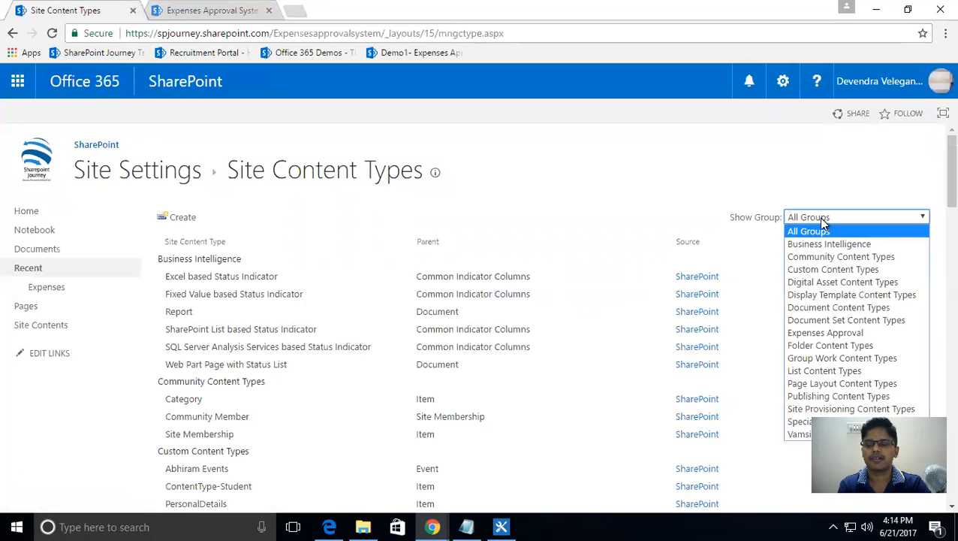
left_click(815, 333)
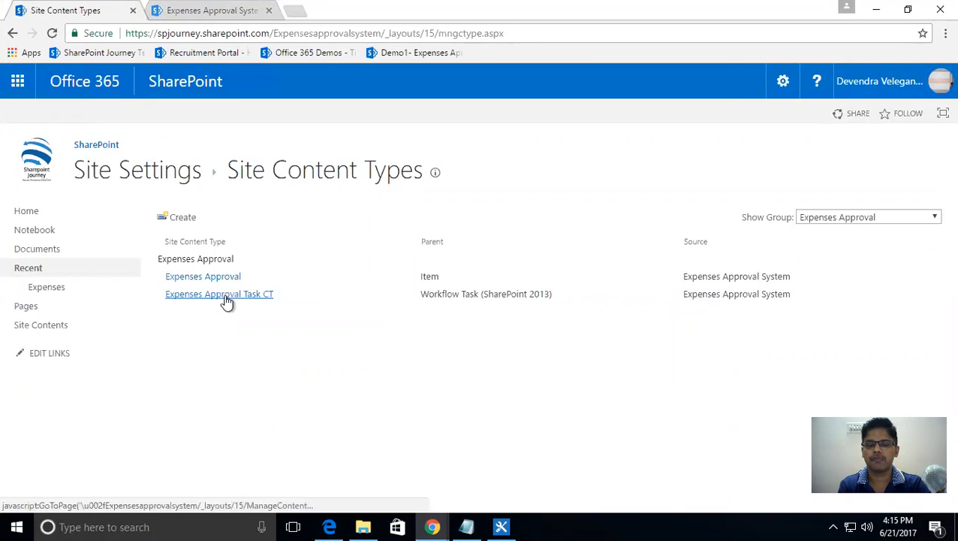
Open the Expenses Approval Task CT content type and examine its parent type and columns.
left_click_drag(422, 294, 552, 300)
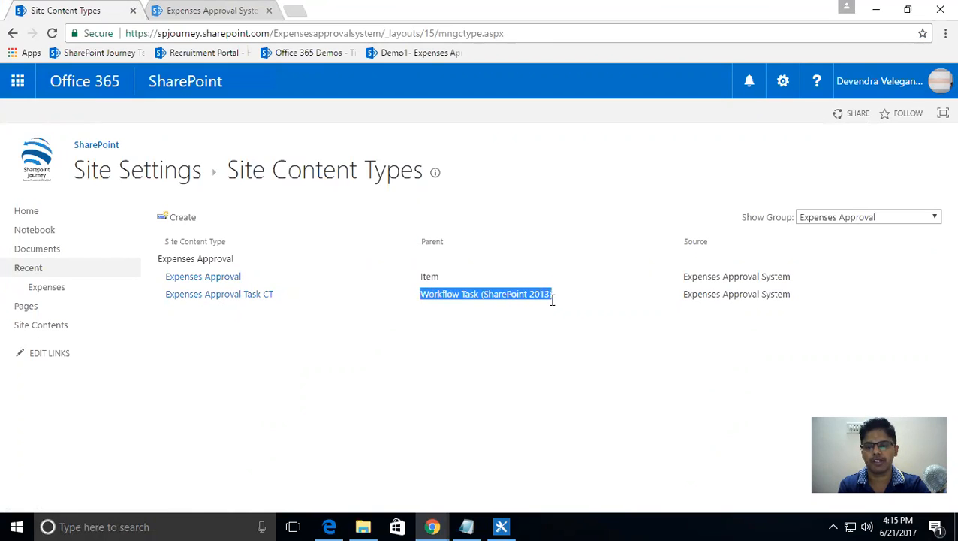
left_click(247, 297)
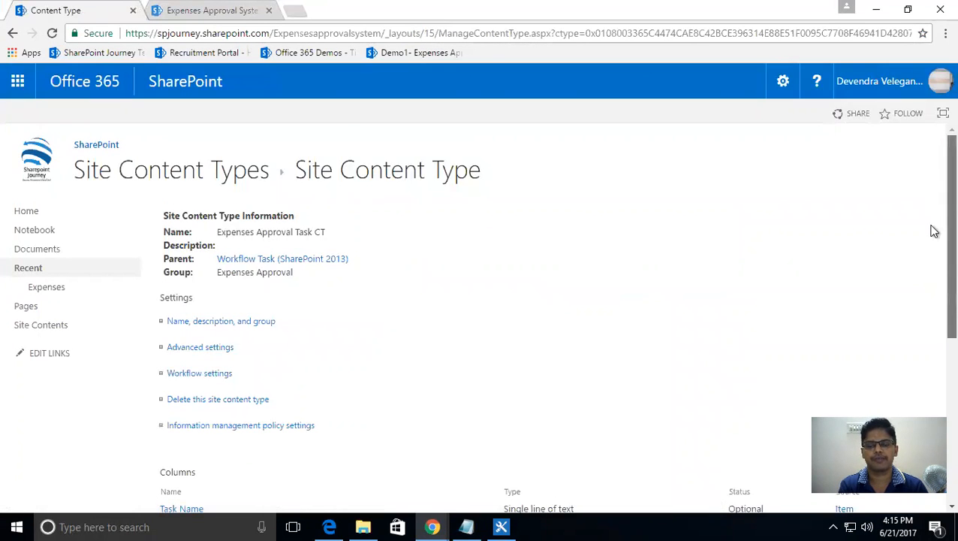
scroll(934, 282, "down", 4)
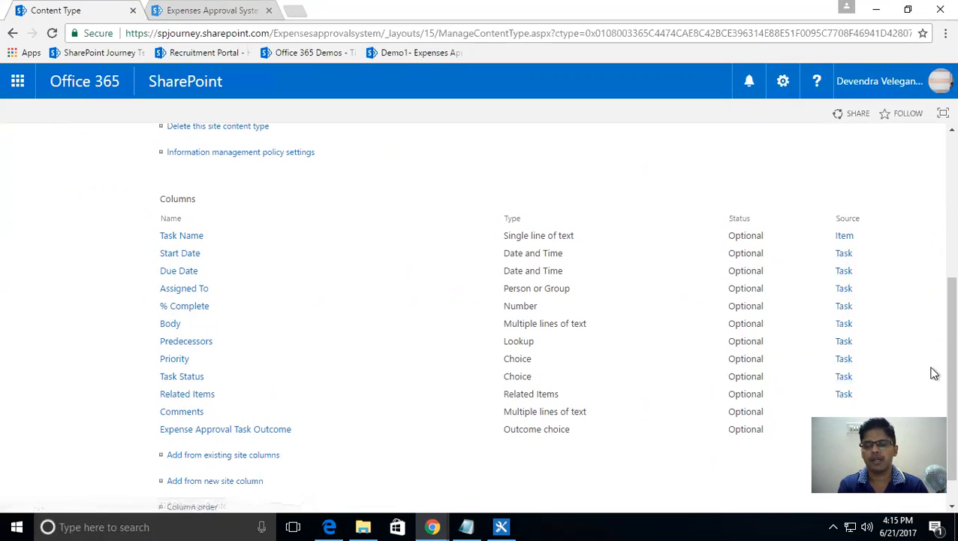
scroll(932, 377, "down", 1)
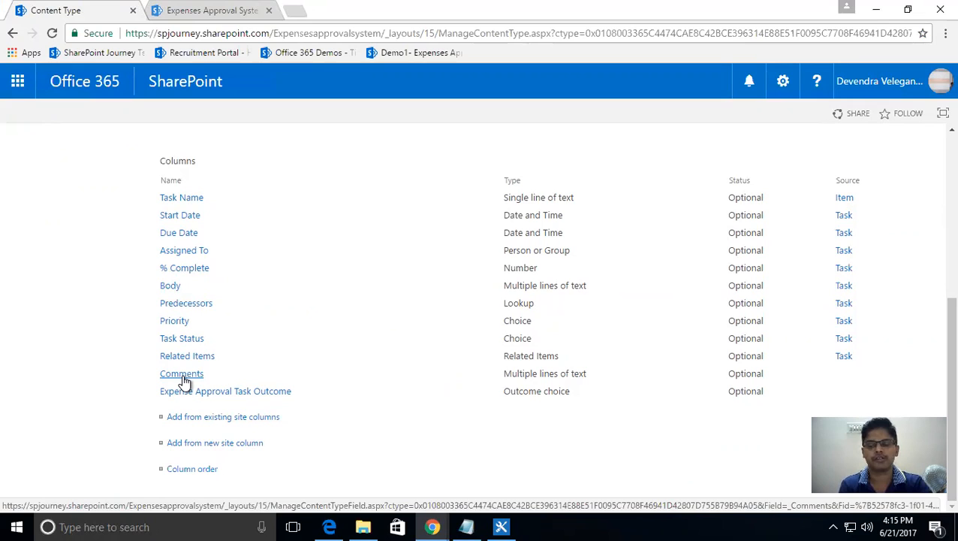
Open the Expense Approval Task Outcome site column for editing and examine its choices and default value.
left_click(233, 395)
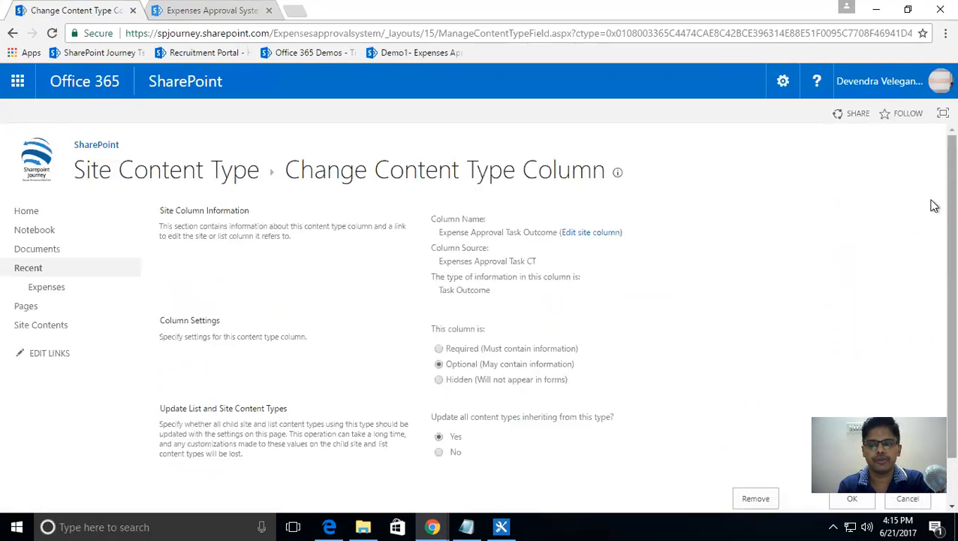
scroll(933, 350, "down", 1)
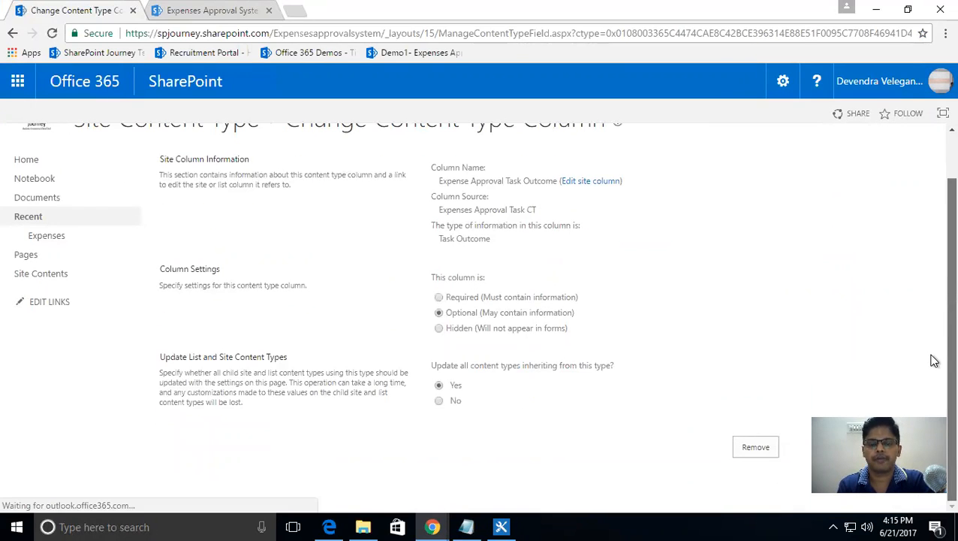
left_click(582, 181)
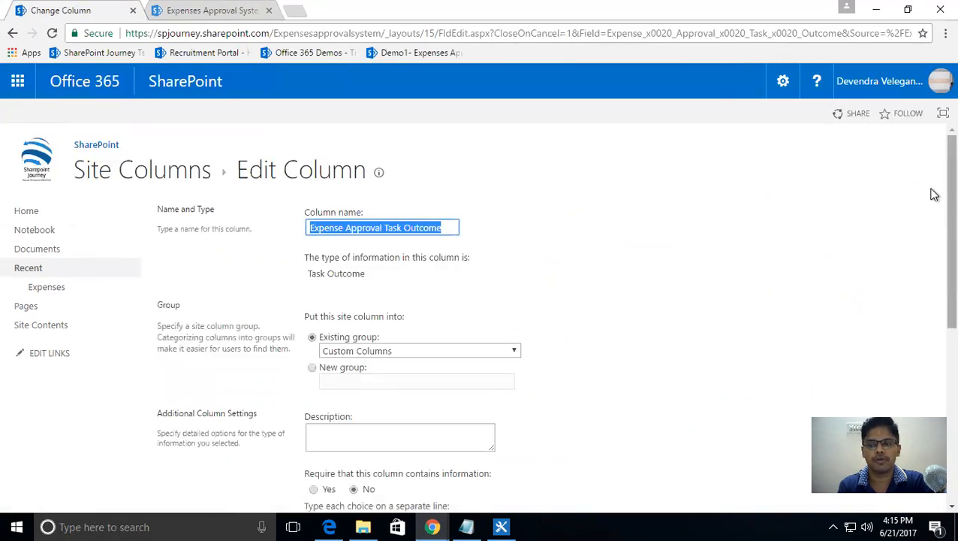
scroll(933, 248, "down", 3)
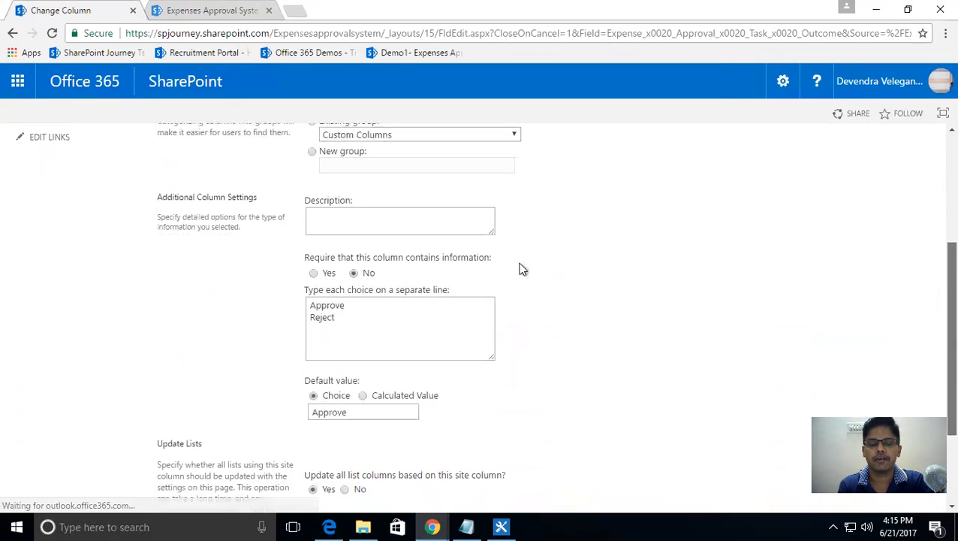
left_click(355, 412)
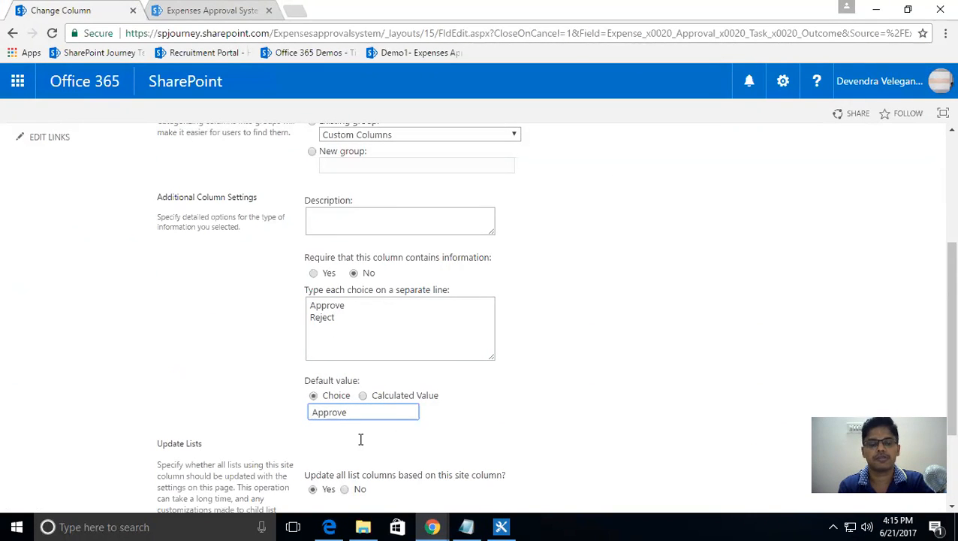
scroll(934, 328, "down", 1)
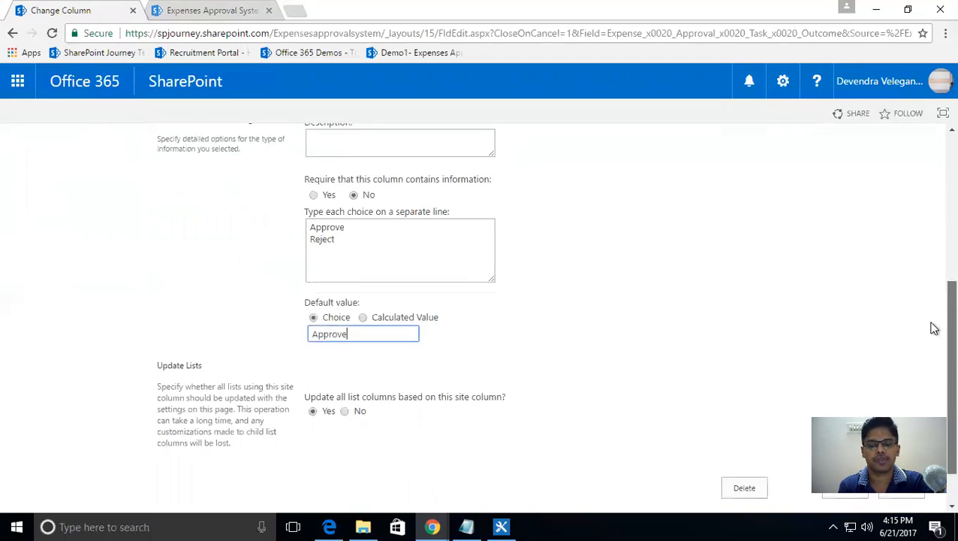
scroll(935, 186, "up", 4)
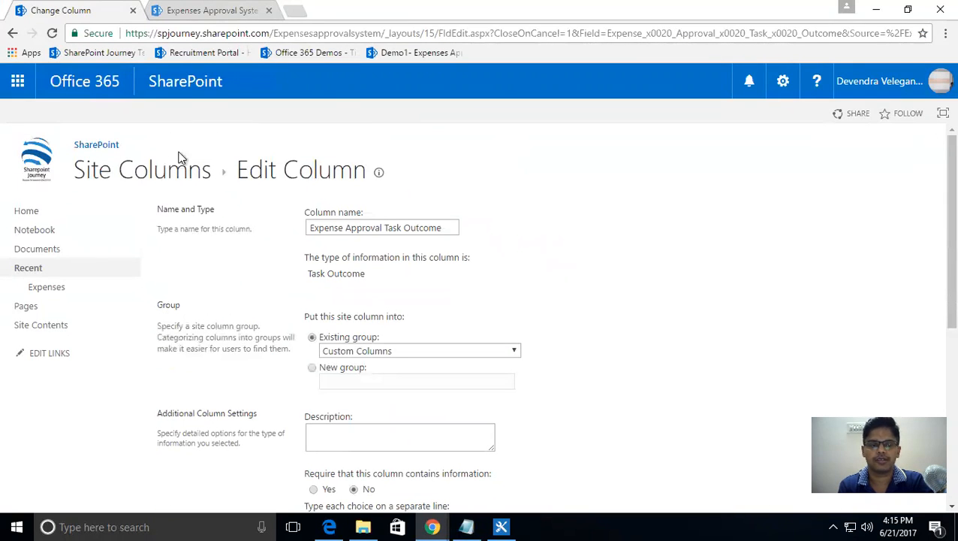
Go to the site columns gallery and show only the Expenses Approval group.
left_click(153, 171)
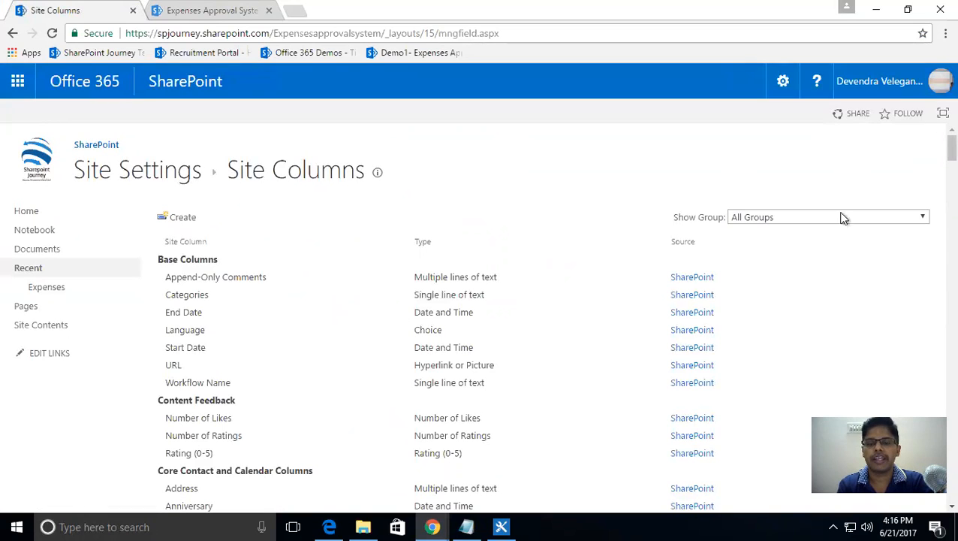
left_click(811, 219)
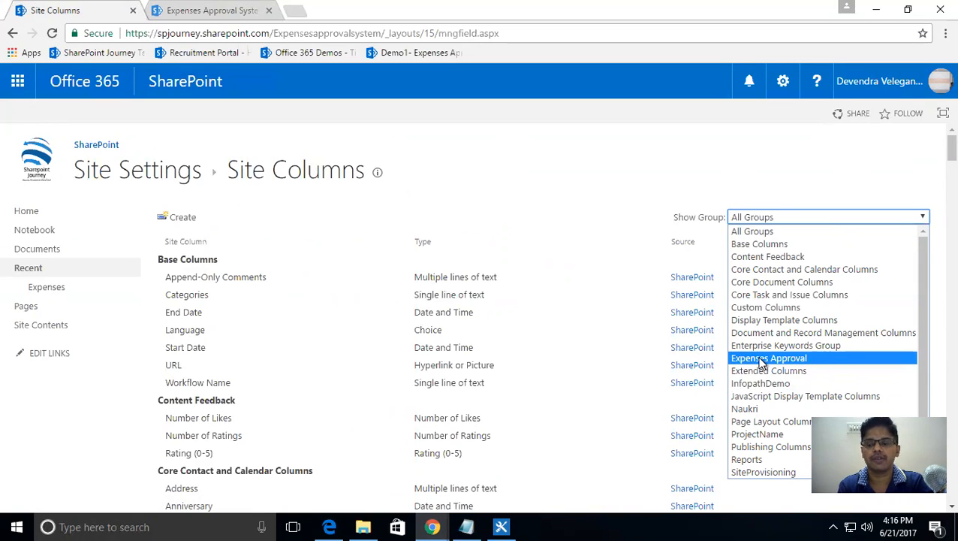
left_click(762, 359)
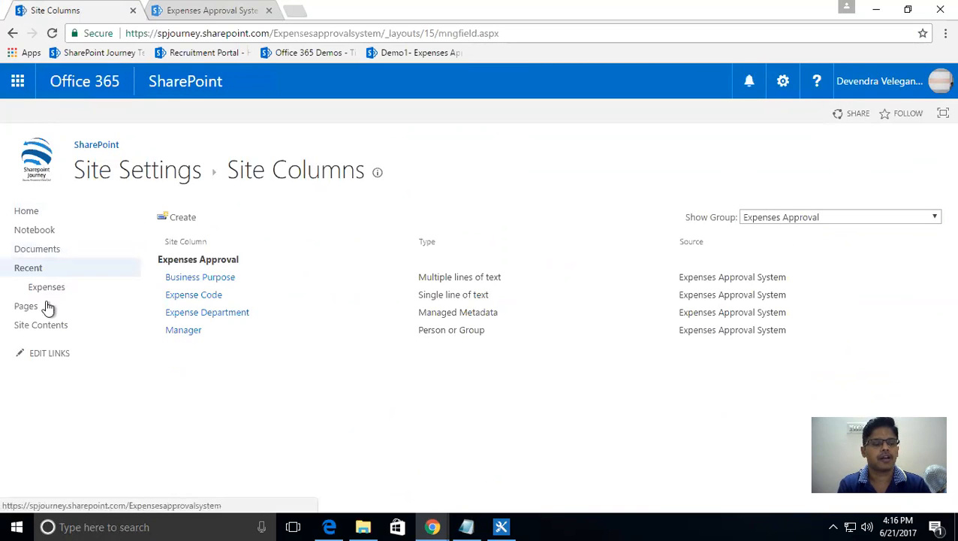
Open the Workflow Tasks list from the site contents.
left_click(34, 328)
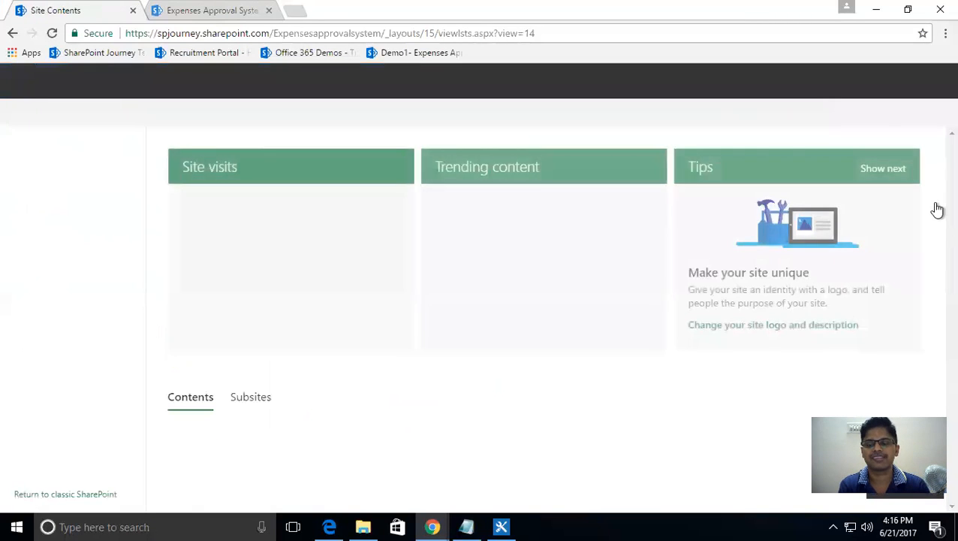
scroll(931, 255, "down", 3)
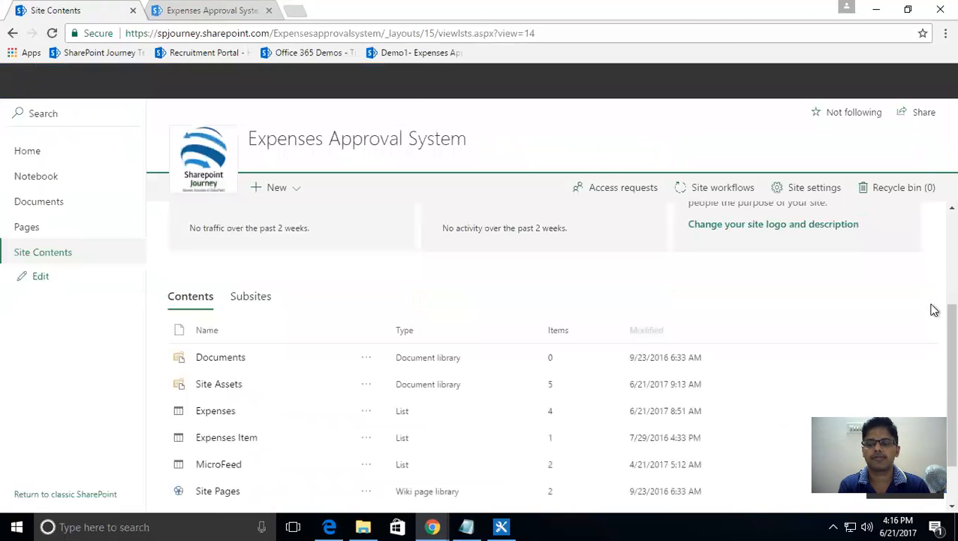
scroll(932, 330, "down", 2)
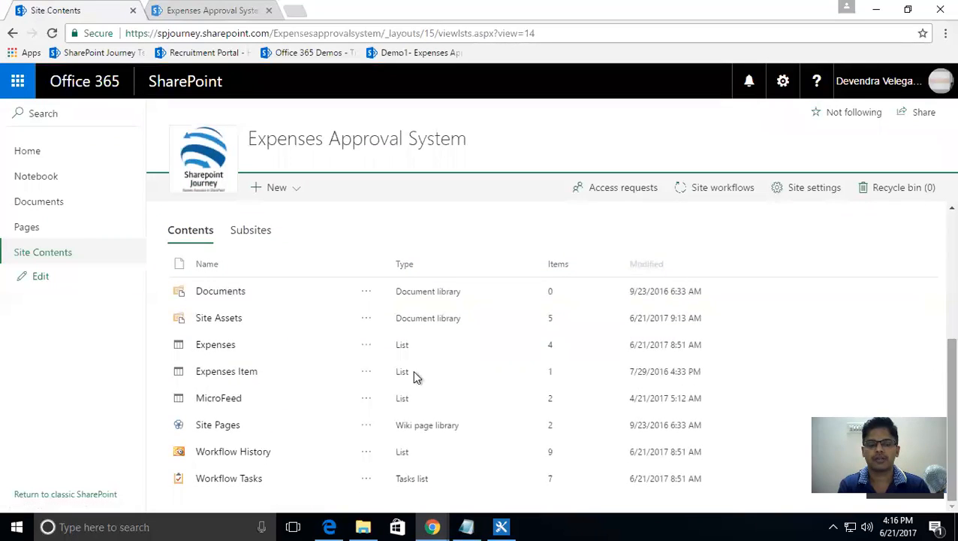
left_click(223, 485)
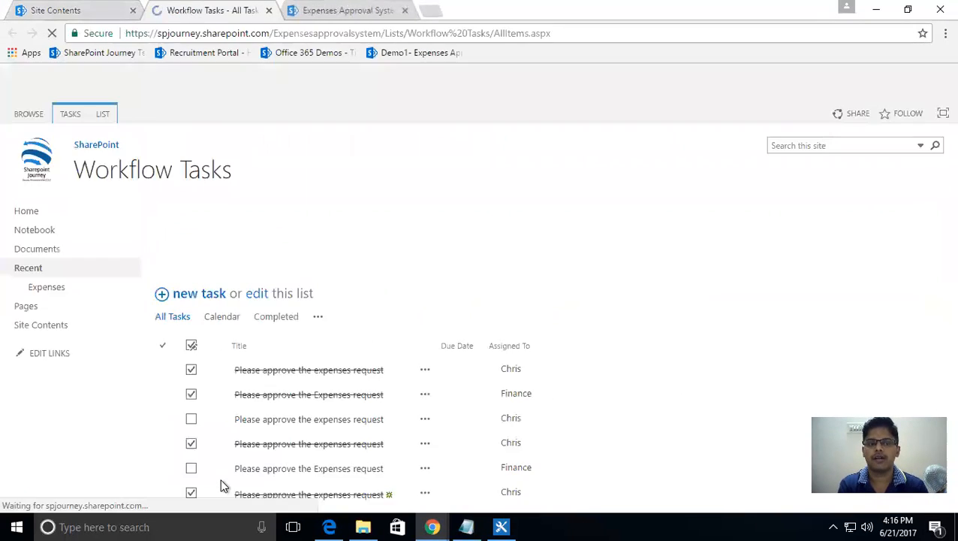
Start a new task in the Workflow Tasks list, expand the form to all its fields and examine them.
left_click(203, 298)
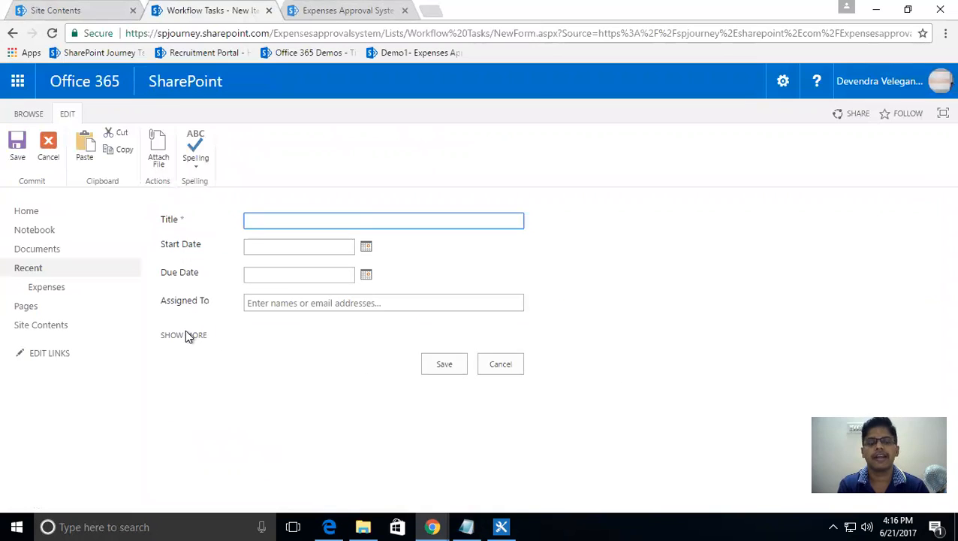
left_click(187, 335)
scroll(934, 293, "down", 1)
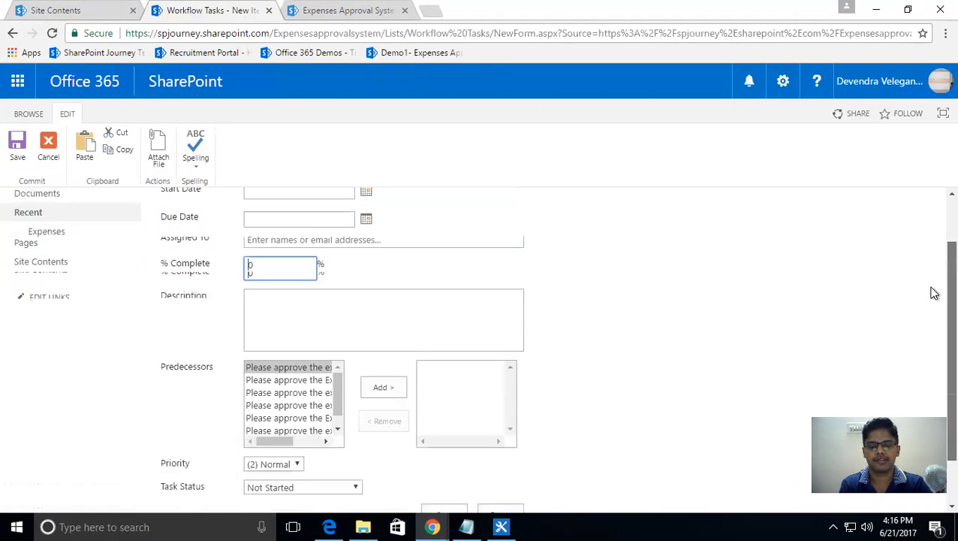
scroll(934, 256, "up", 1)
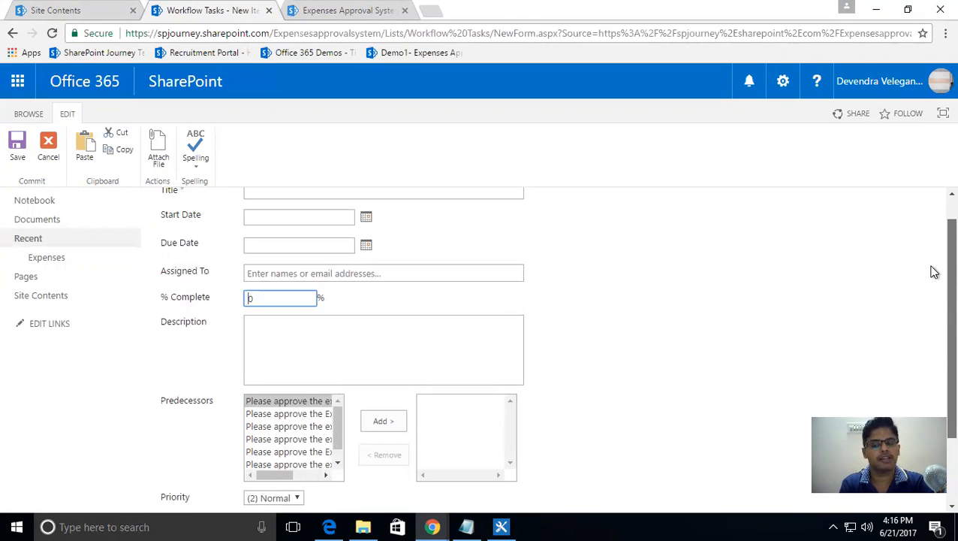
scroll(934, 272, "down", 1)
scroll(934, 297, "down", 1)
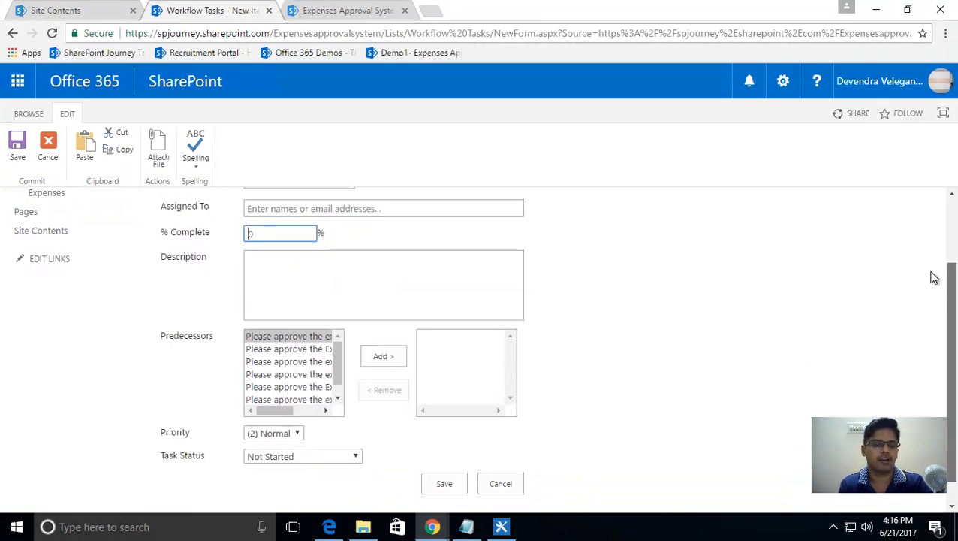
scroll(933, 277, "up", 1)
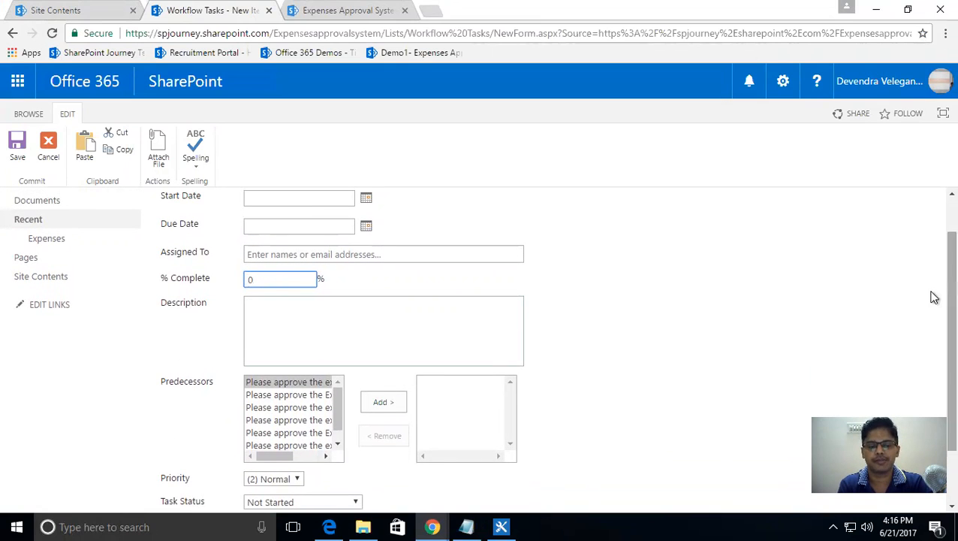
scroll(933, 334, "down", 1)
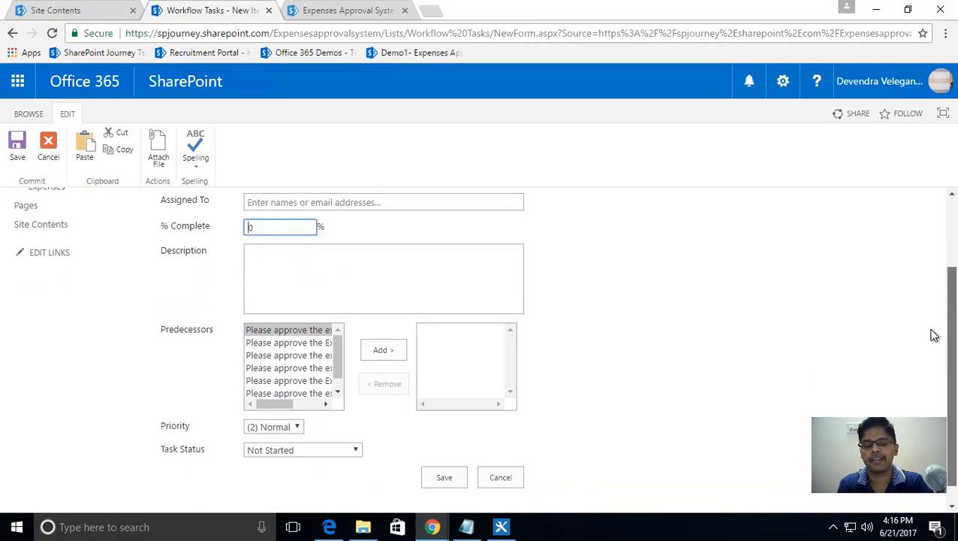
scroll(932, 327, "up", 2)
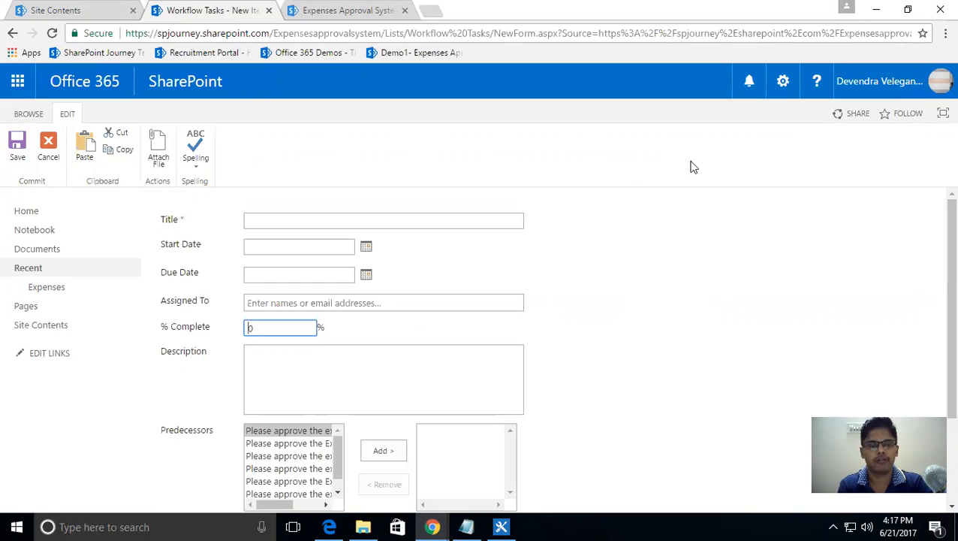
Open the first task in the Workflow Tasks list for editing, examine its outcome field and return to the list.
left_click(15, 35)
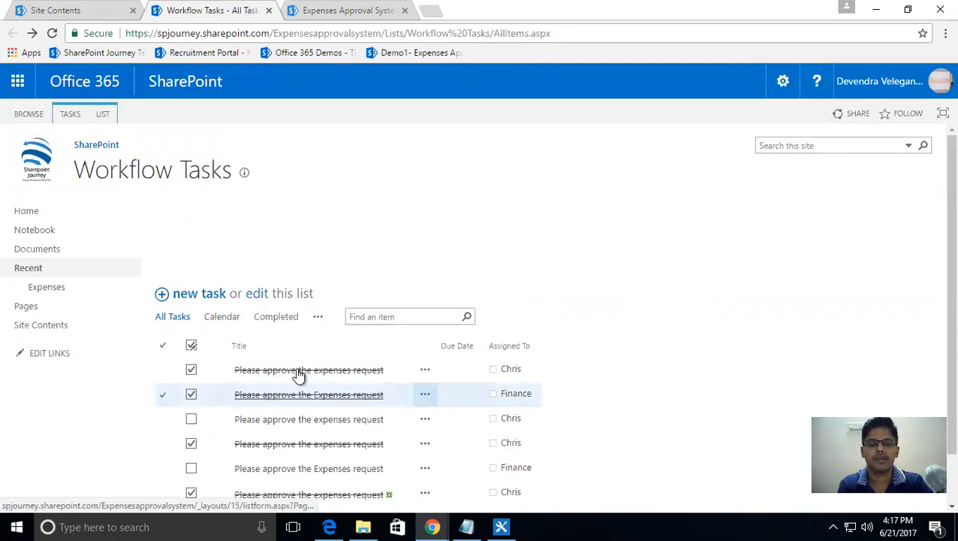
left_click(296, 370)
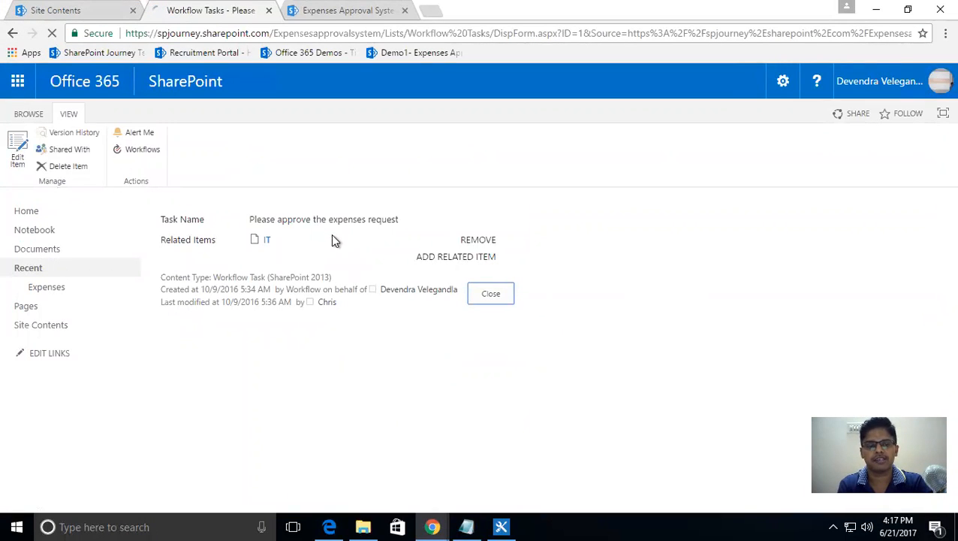
left_click(20, 148)
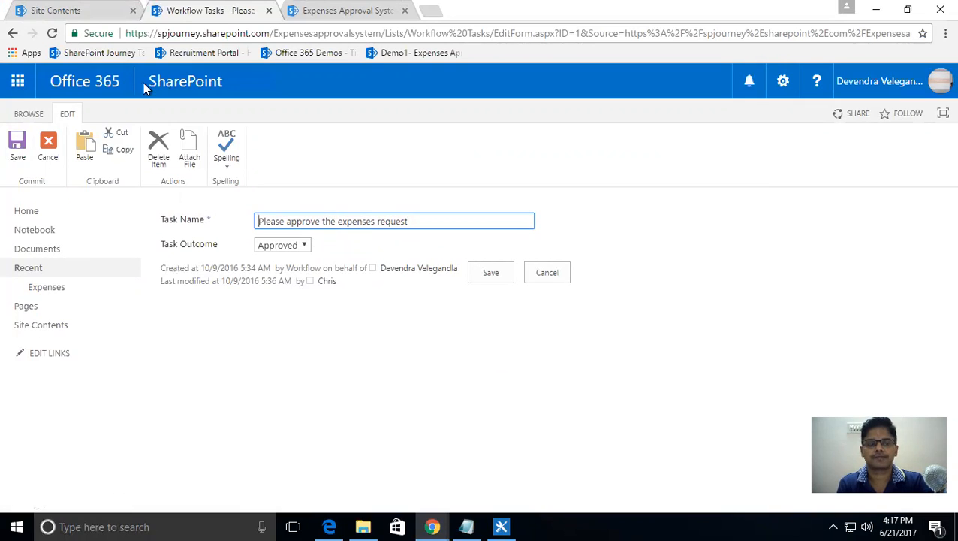
left_click(13, 34)
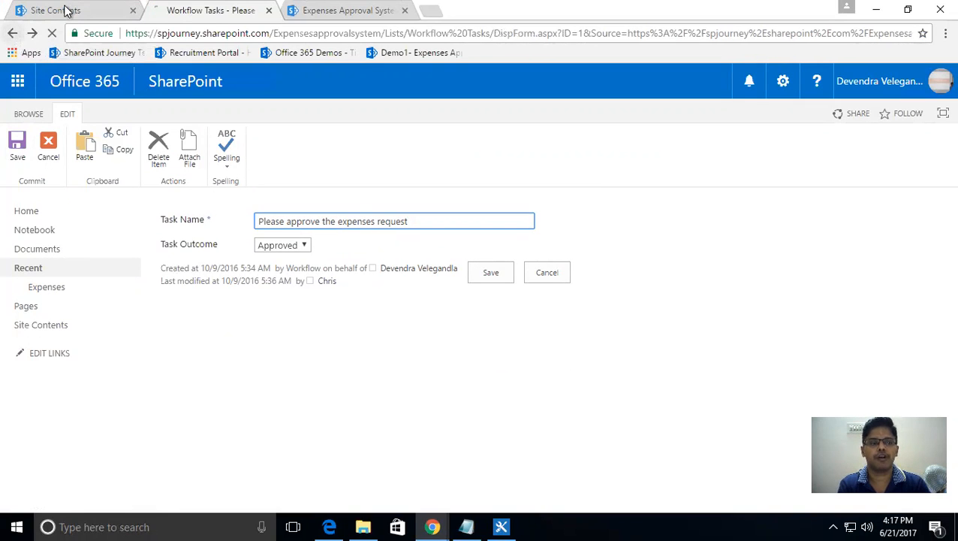
left_click(66, 10)
left_click(177, 10)
left_click(11, 33)
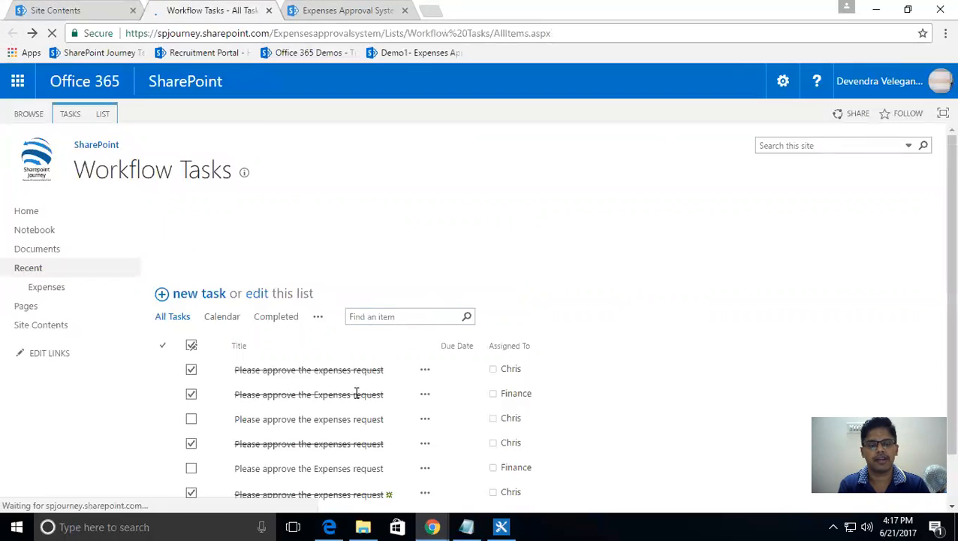
Open the third task in the list for editing and examine its comments field and outcome choices.
left_click(324, 419)
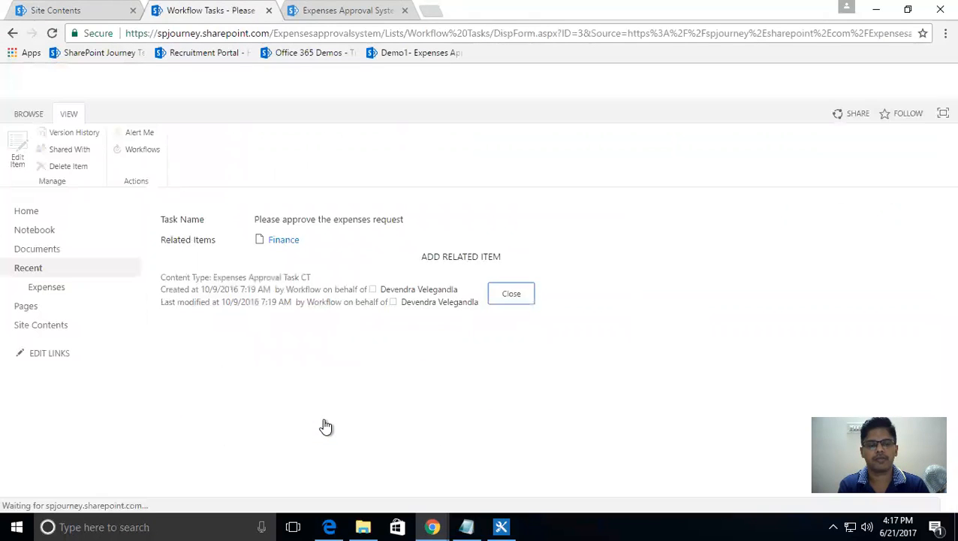
left_click(9, 144)
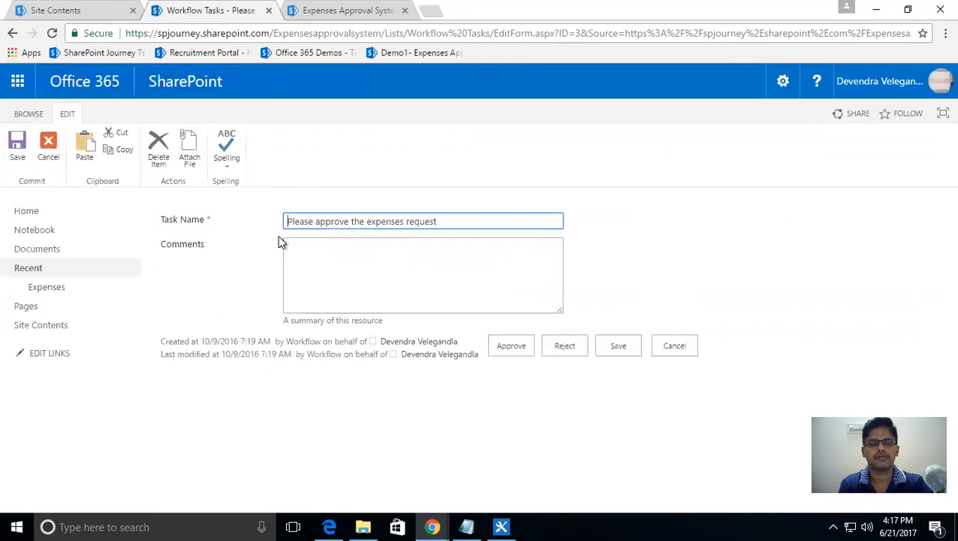
left_click(364, 251)
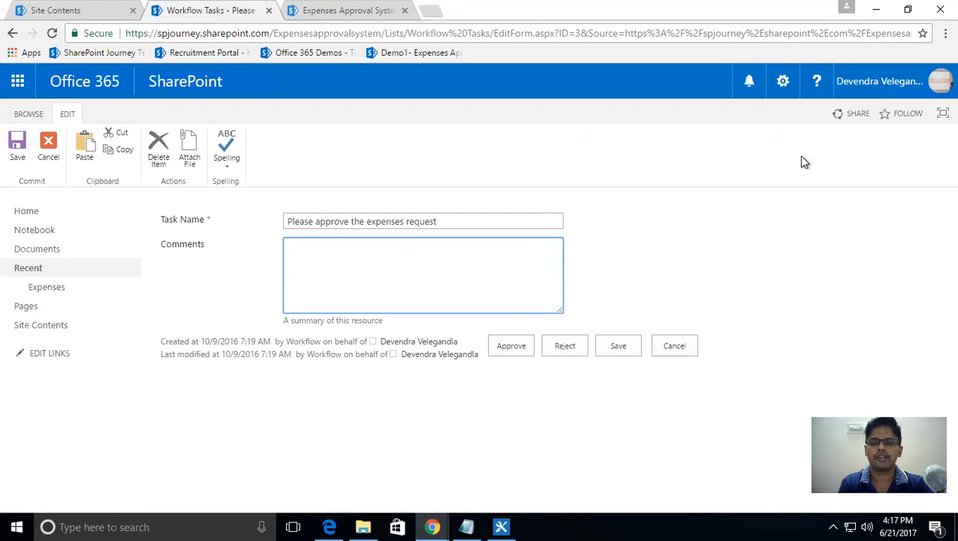
Put the task edit form page into edit mode and examine the JS Link in the Workflow Tasks web part's miscellaneous properties.
left_click(785, 81)
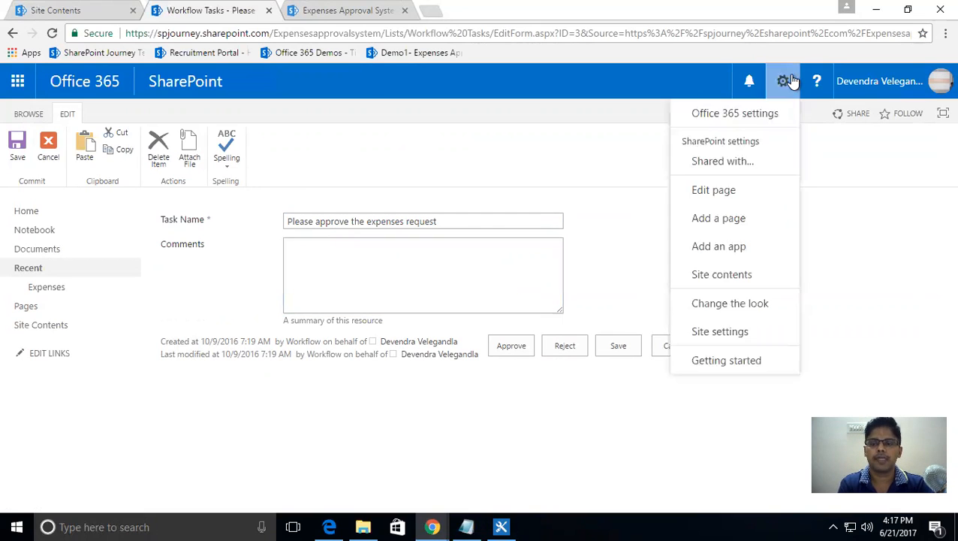
left_click(713, 190)
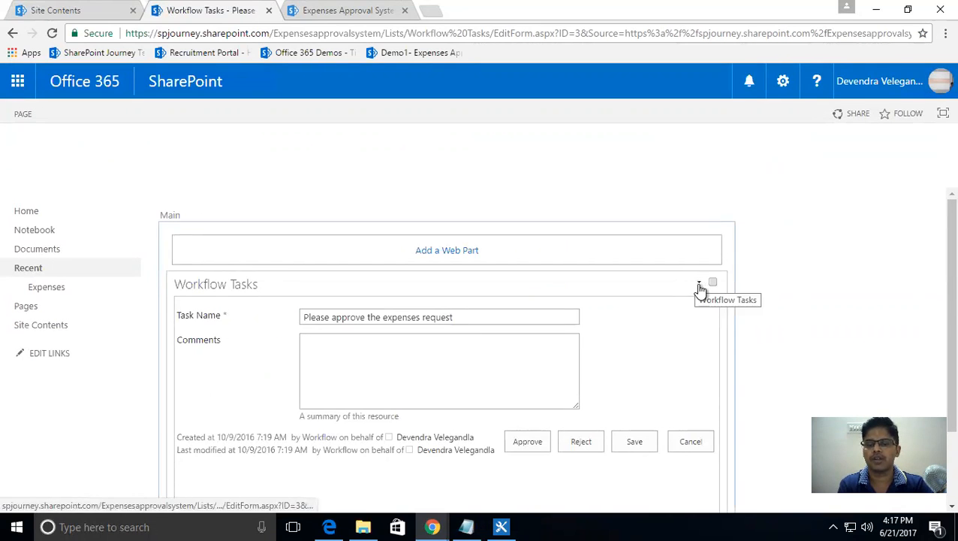
left_click(699, 286)
left_click(660, 373)
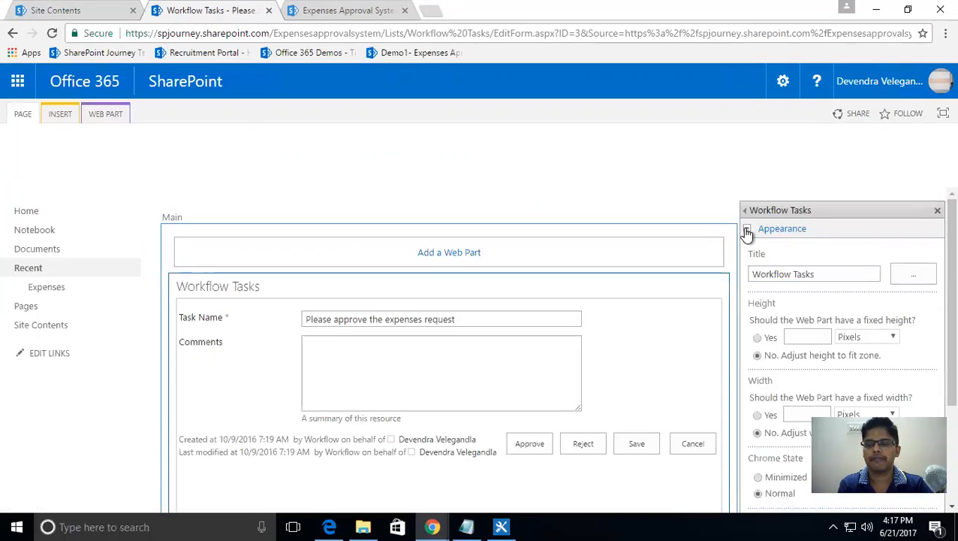
left_click(746, 230)
left_click(764, 290)
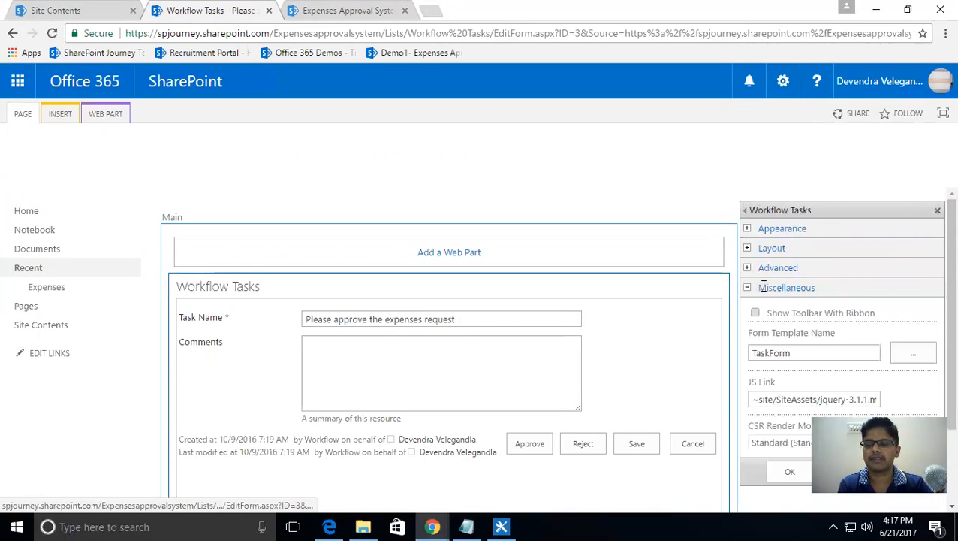
left_click(776, 400)
key("ctrl+a")
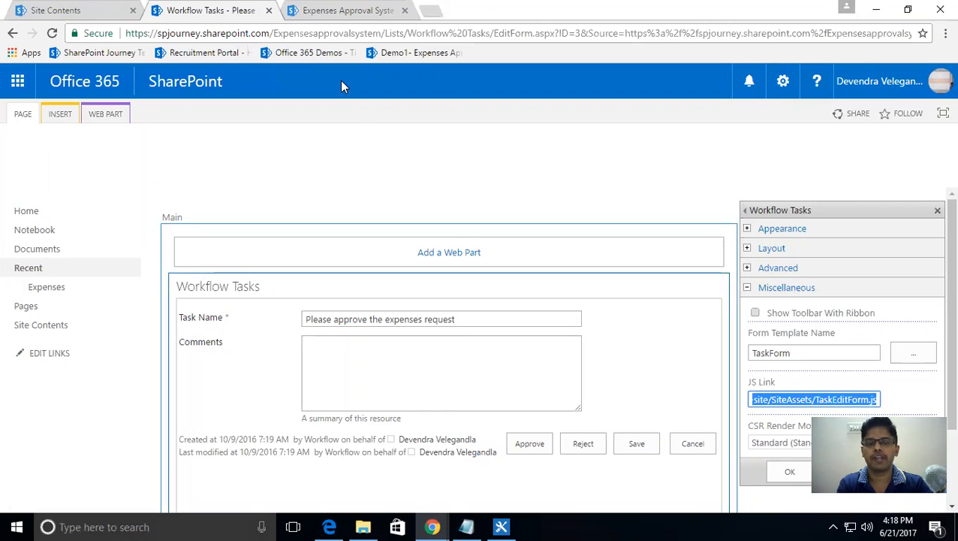
Add an on-screen text note reading "~site/SiteAssets/jquery-3.1.1.min.js | ~site/SiteAssets/TaskEditForm.js", widen it and highlight TaskEditForm.js.
left_click(350, 136)
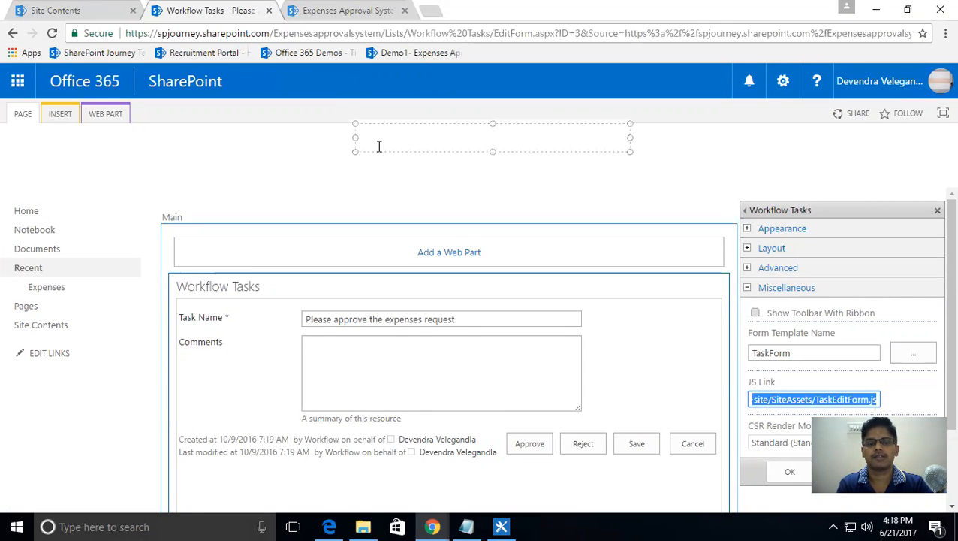
type("~site/SiteAssets/jquery-3.1.1.min.js | ~site/SiteAssets/TaskEditForm.js")
left_click_drag(628, 166, 814, 151)
left_click_drag(503, 159, 642, 159)
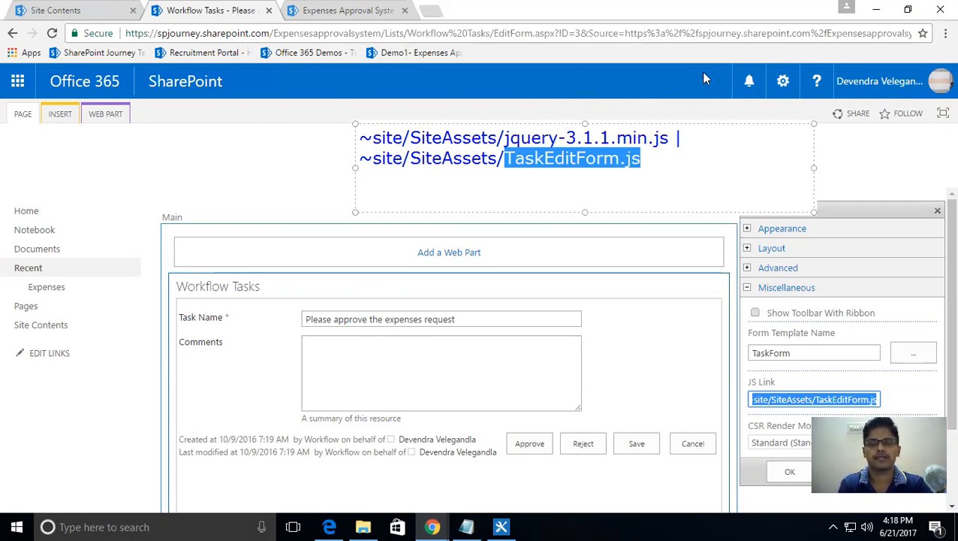
Return to the site contents and open the TaskEditForm.js file from the Site Assets library.
left_click(319, 11)
left_click(107, 11)
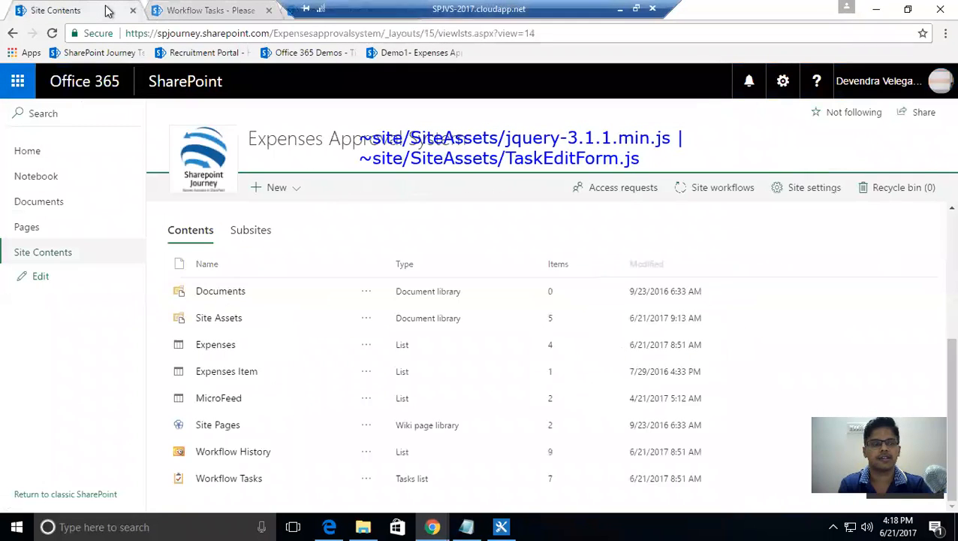
left_click(206, 319)
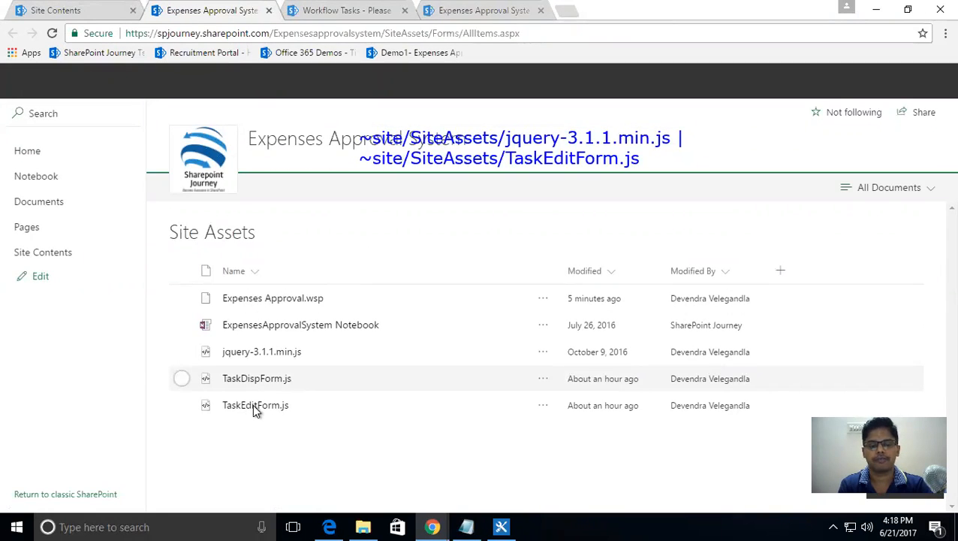
left_click(272, 406)
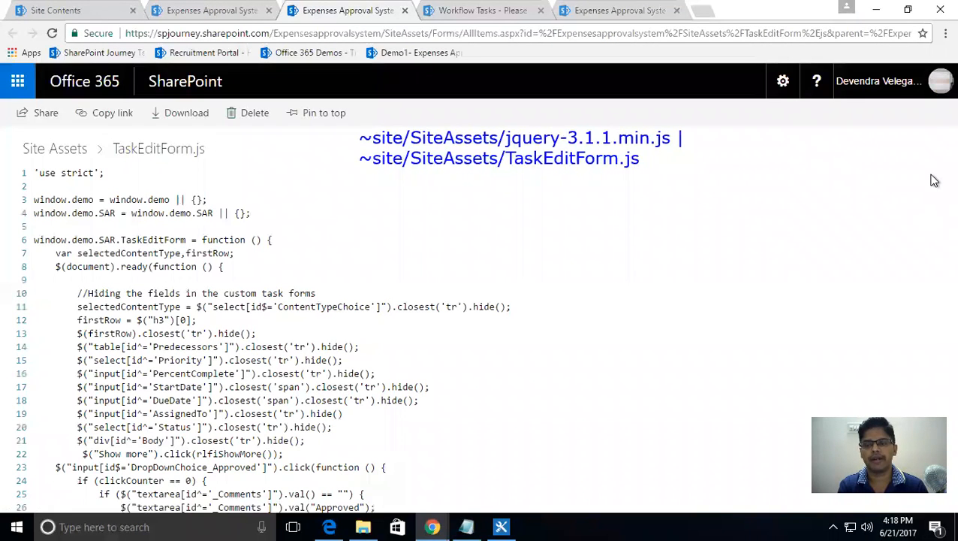
Examine the script's lines that hide the task form fields and its click handler for the Approved choice.
scroll(932, 208, "down", 1)
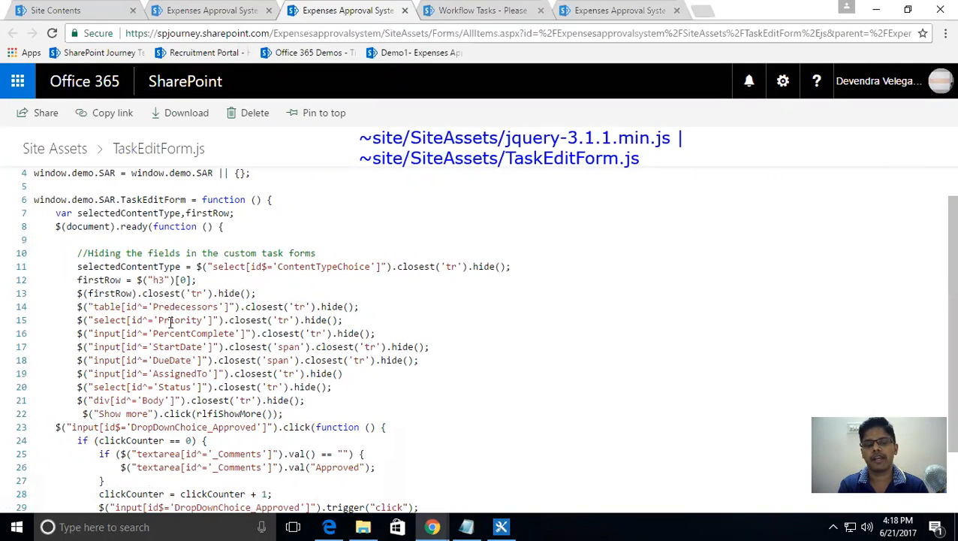
double_click(171, 322)
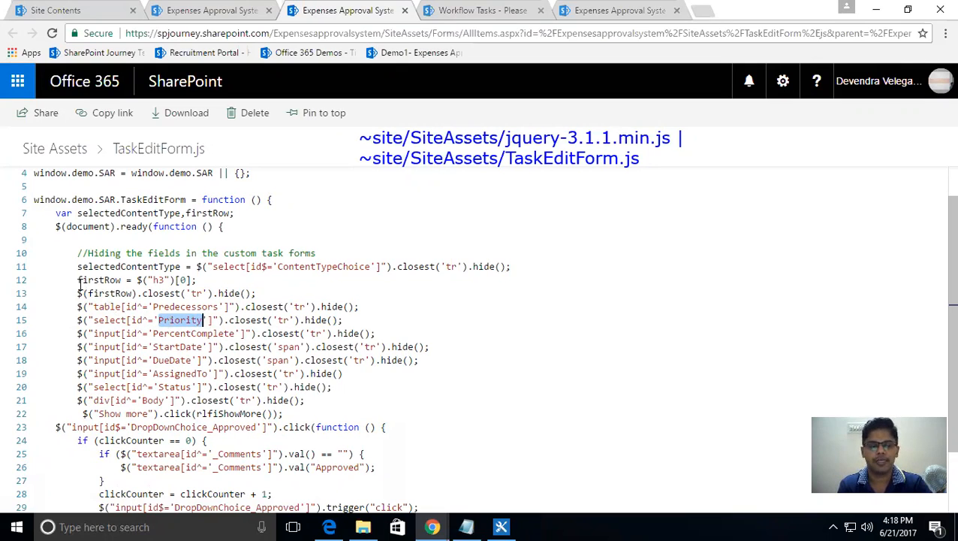
left_click(413, 312)
scroll(934, 328, "down", 3)
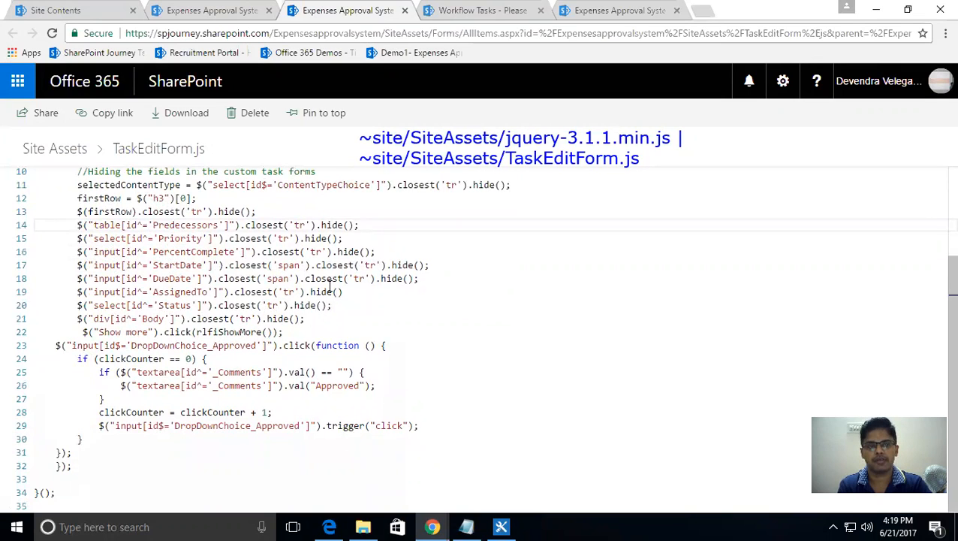
left_click(221, 13)
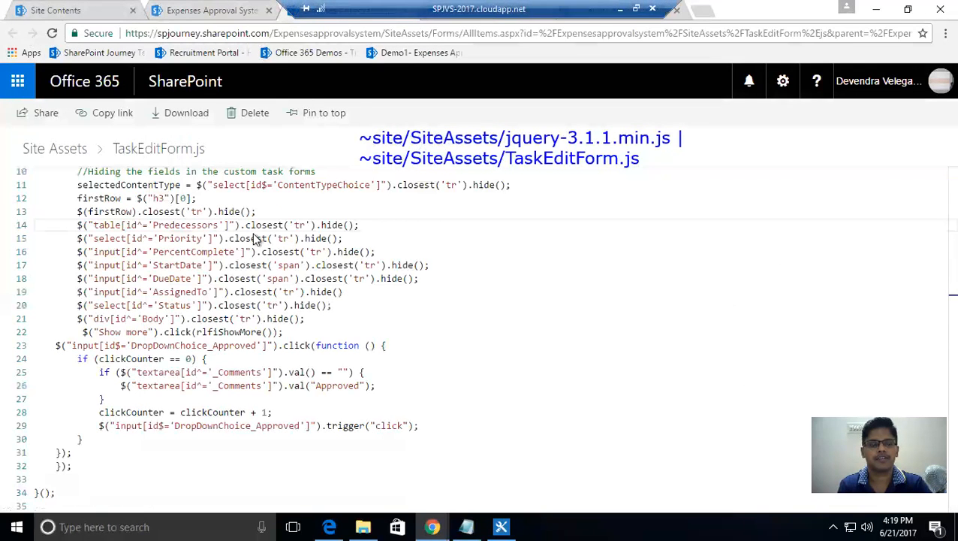
left_click_drag(54, 344, 134, 451)
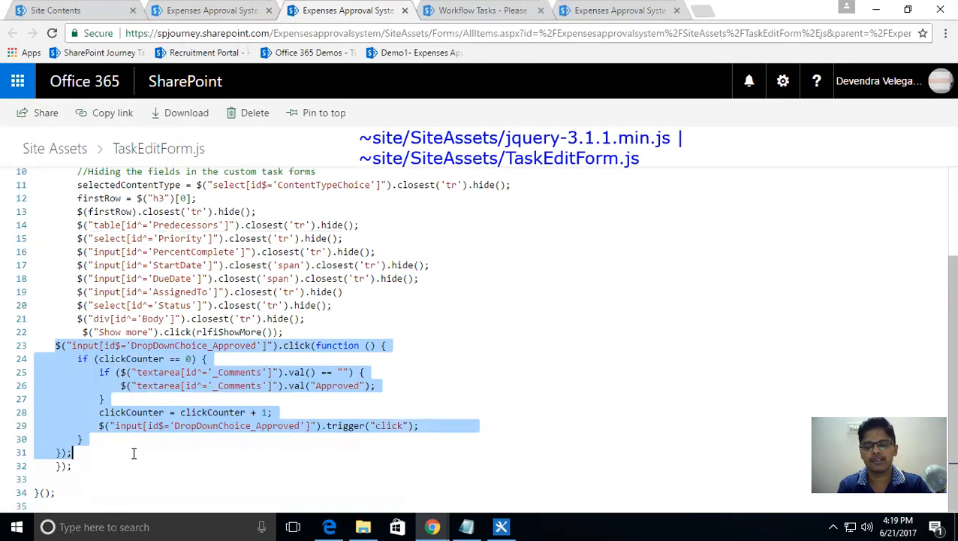
left_click(134, 452)
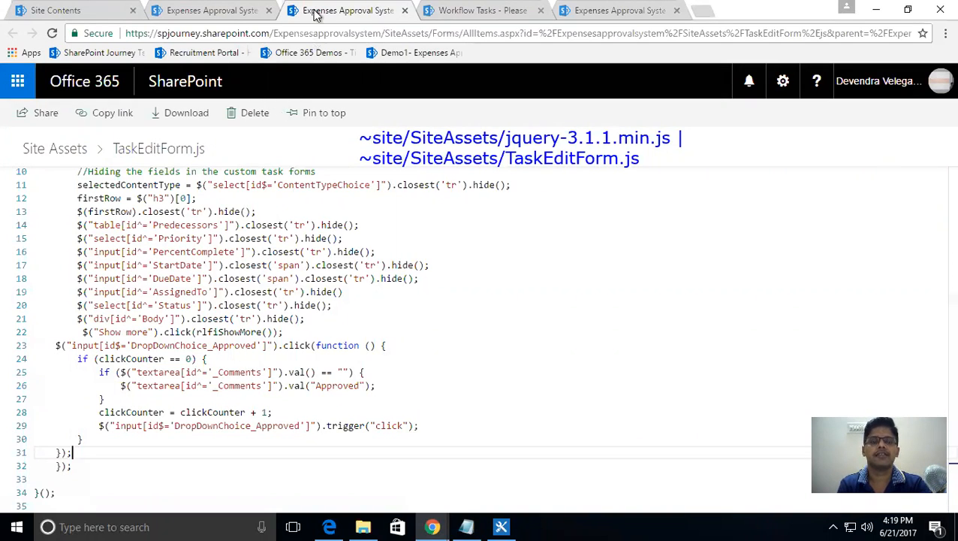
Return to the Site Assets library and open the TaskDispForm.js file.
left_click(218, 12)
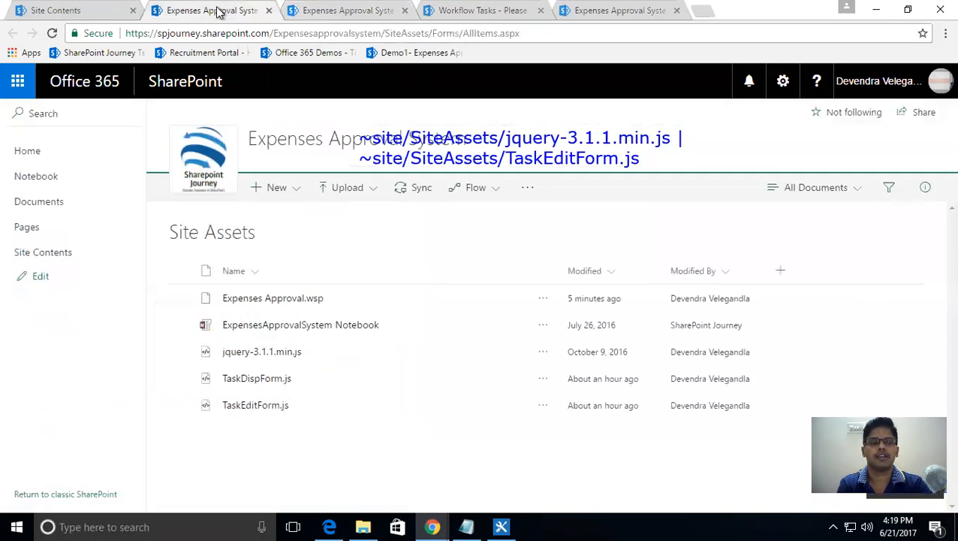
left_click(259, 384)
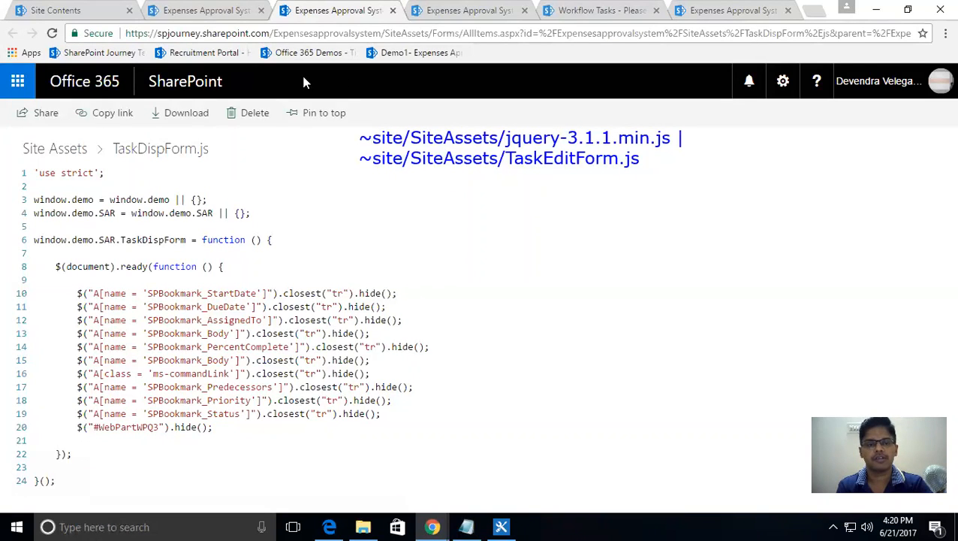
Add an on-screen text note beside the script reading "SP 2010 => SP Server".
left_click(796, 211)
mouse_move(810, 197)
left_mouse_down()
mouse_move(615, 173)
mouse_move(370, 204)
left_mouse_up()
type("SP 2010 ")
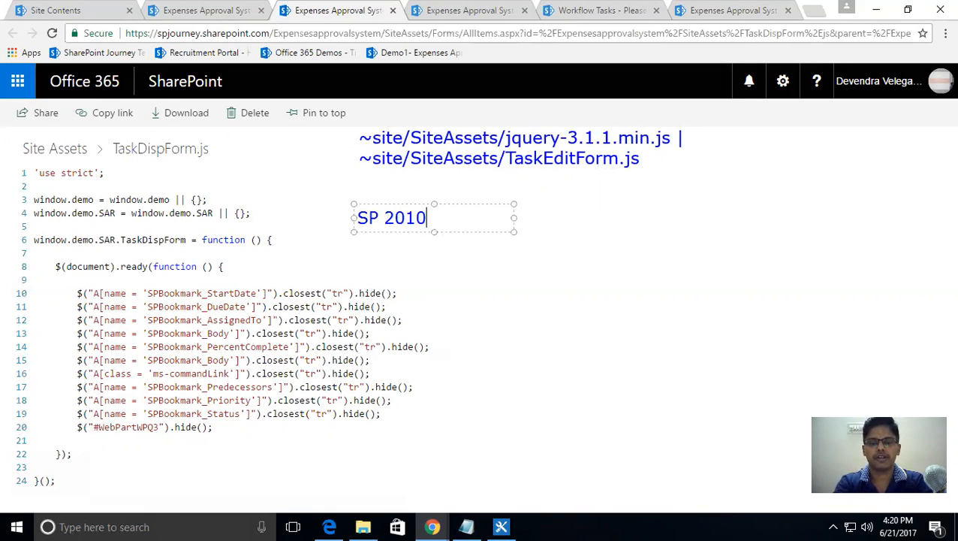
type("=> Sp")
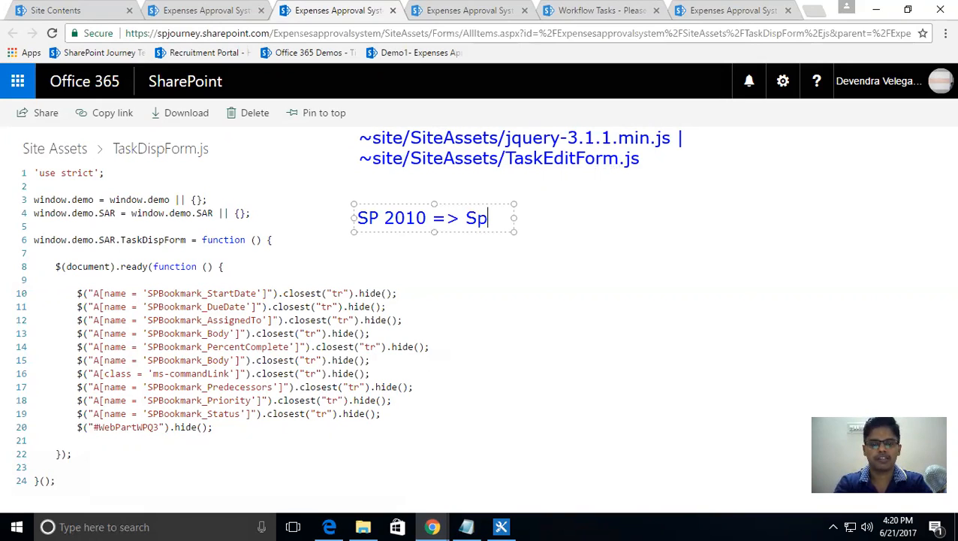
key("BackSpace")
type("P Server")
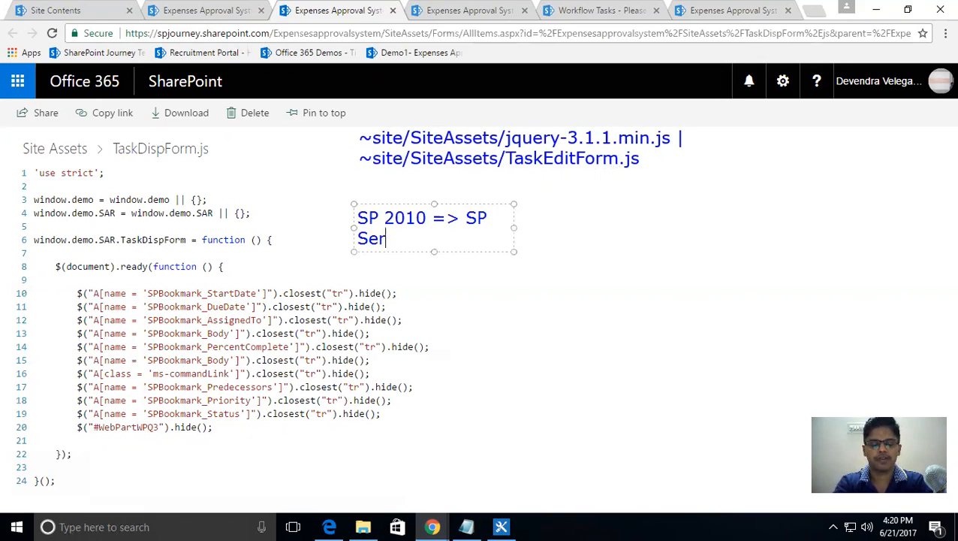
Add "SP 2013 => Workflow Manager" to the note below a blank line and shift the note slightly closer to the code.
key("Return")
key("Return")
type("SP 2")
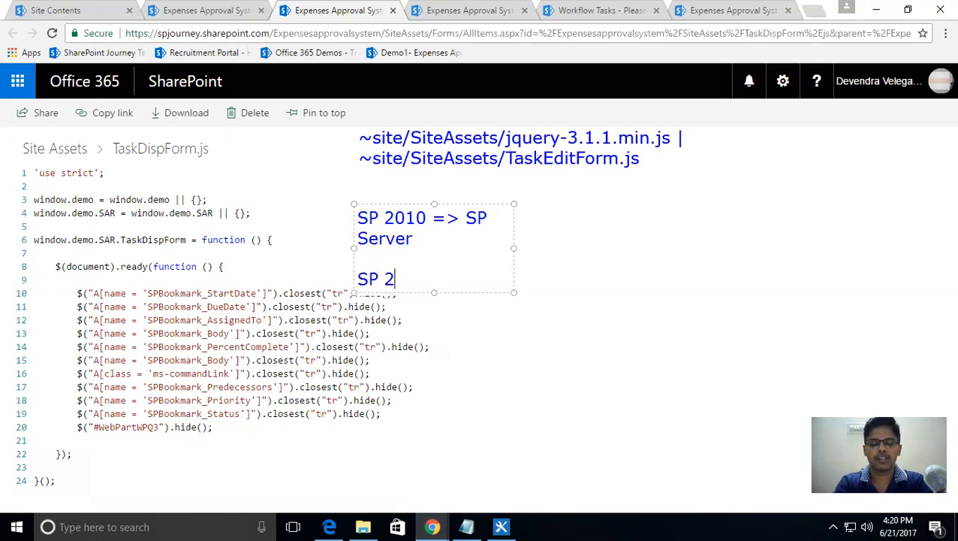
type("013 => W")
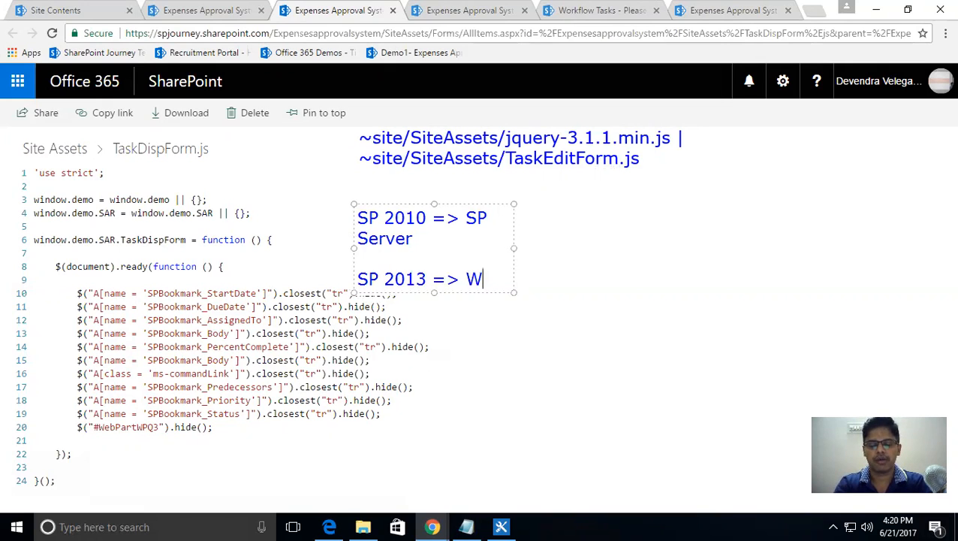
type("orkflow Mana")
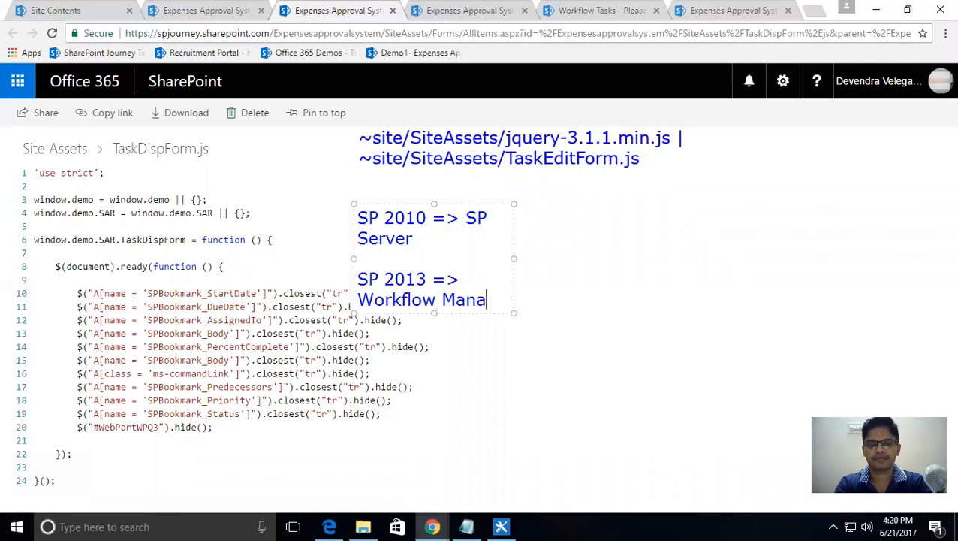
type("ger")
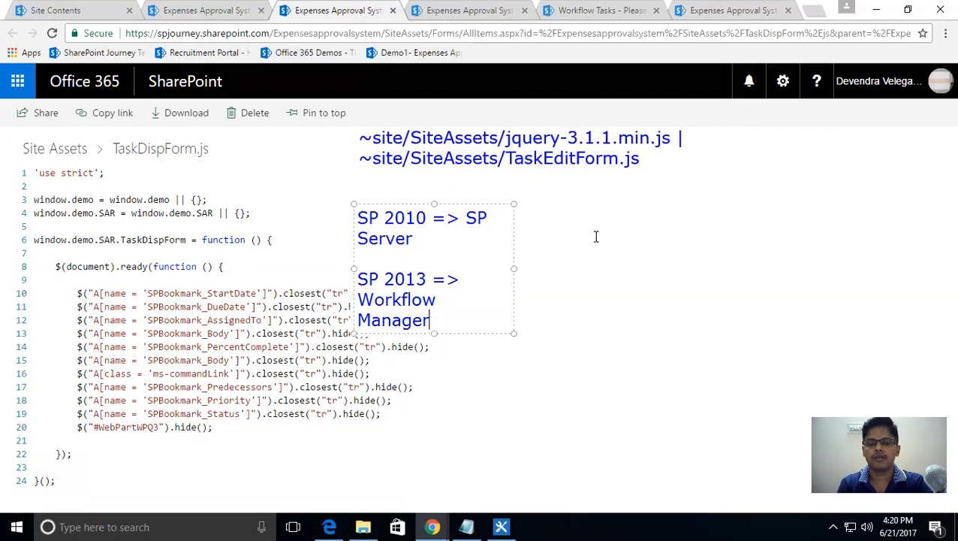
left_click_drag(489, 202, 435, 199)
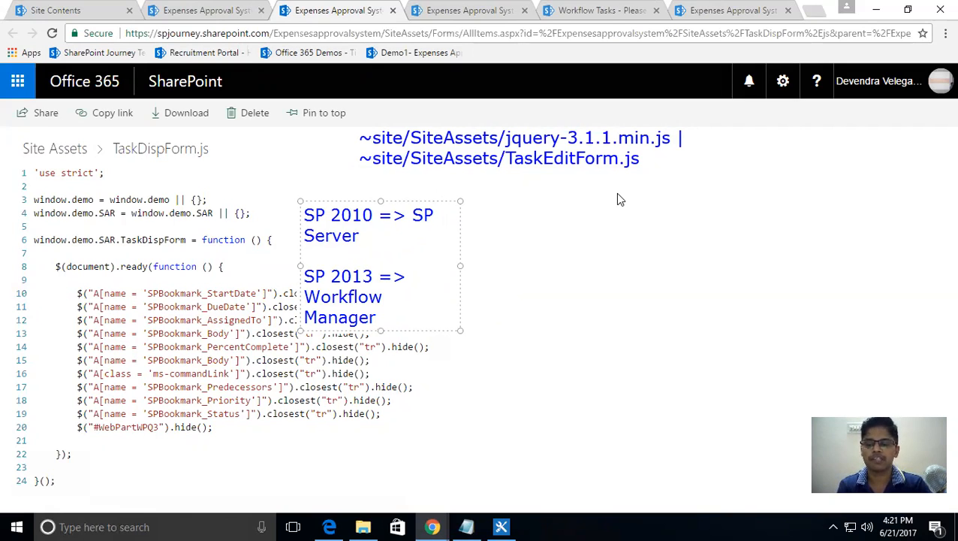
left_click(445, 182)
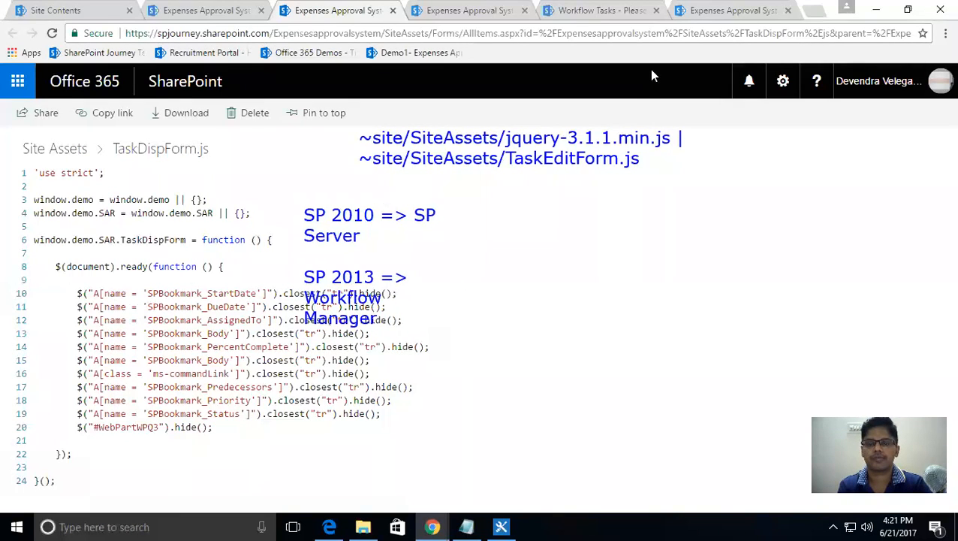
Clear all on-screen text notes and switch to the Designer Workflows.pptx presentation in PowerPoint.
key("Escape")
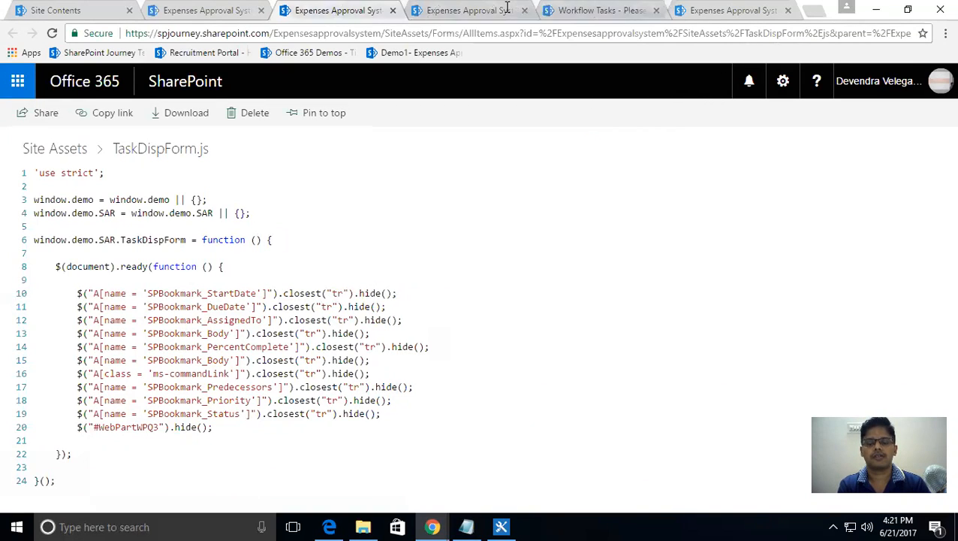
mouse_move(391, 6)
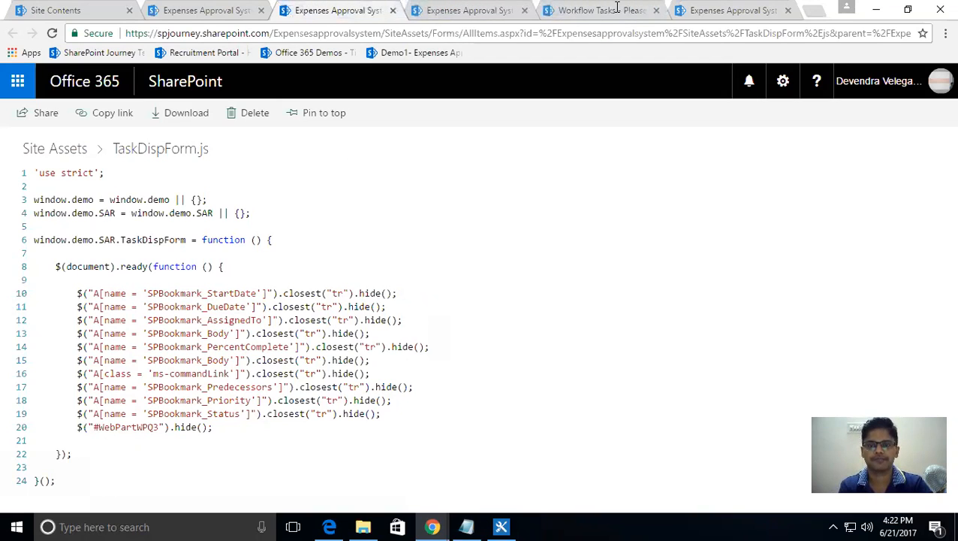
left_click(620, 9)
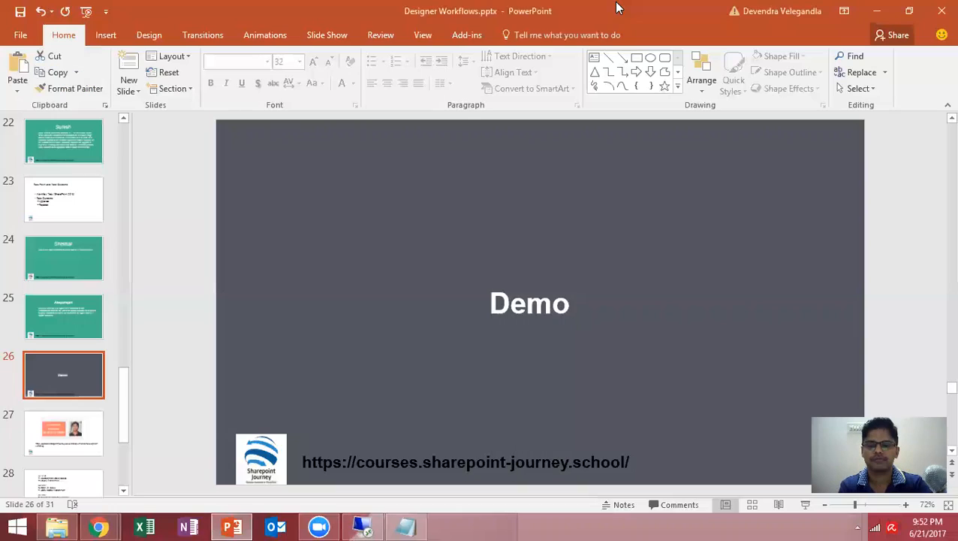